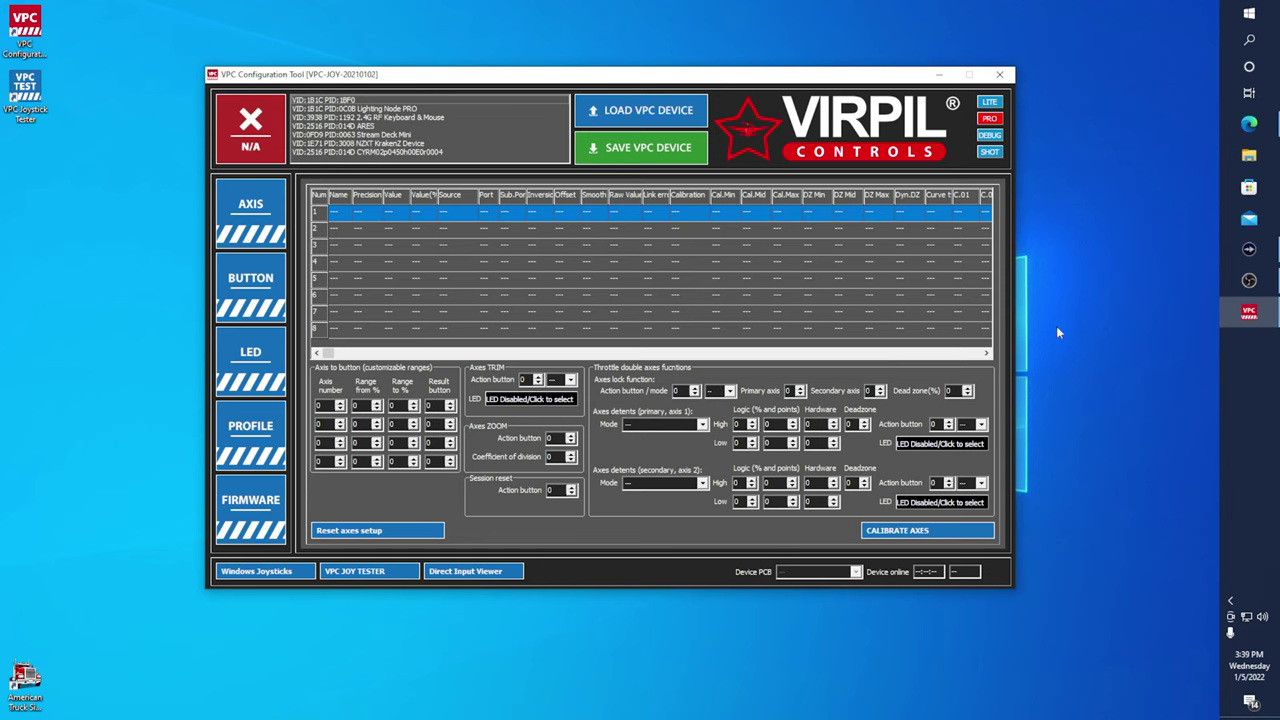
# Switch to the Edge browser and bring up the VPC Software Quick Start Guide page.
pyautogui.click(1249, 123)
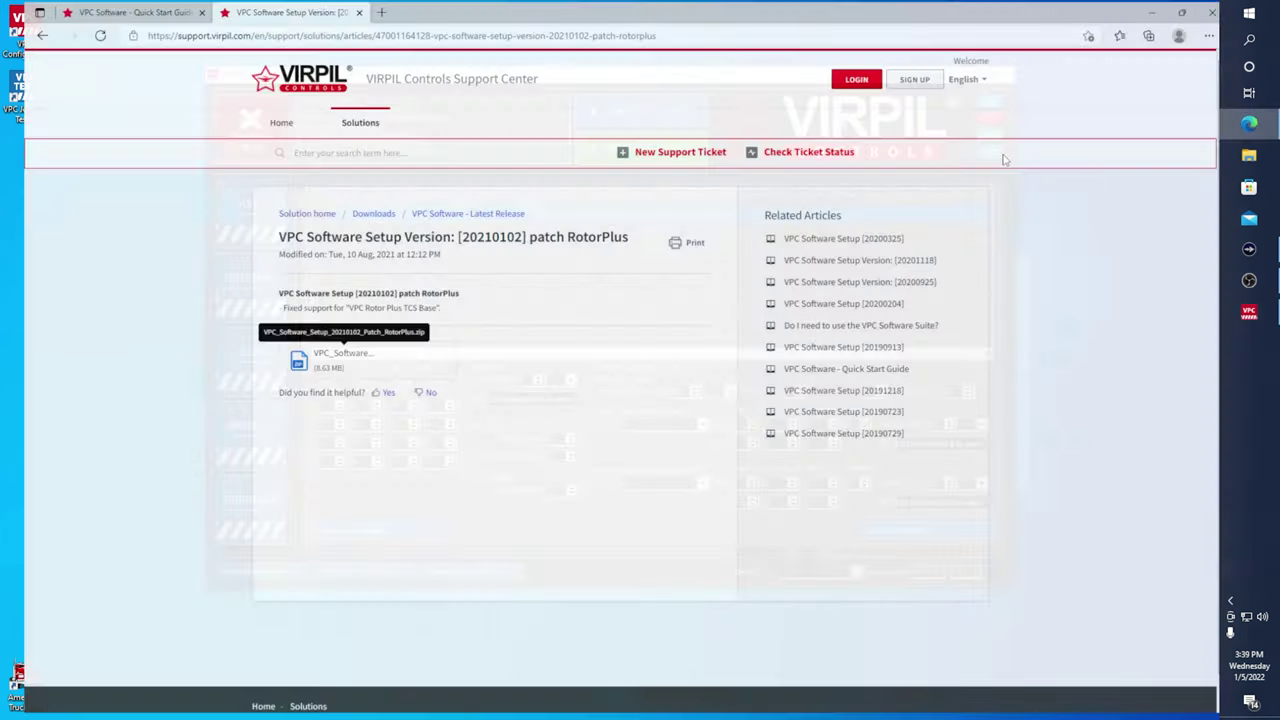
pyautogui.click(140, 14)
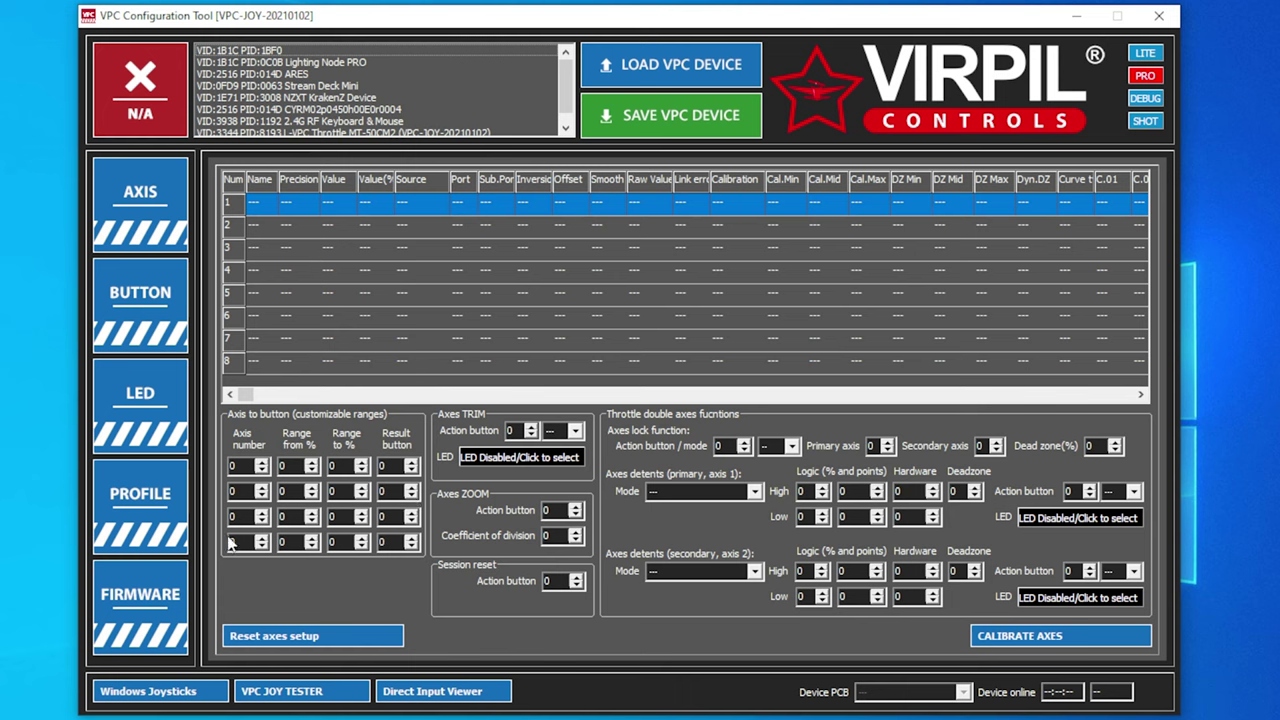
# Select the L-VPC Throttle MT-50CM2 in the list of connected devices.
pyautogui.scroll(-1, 337, 126)
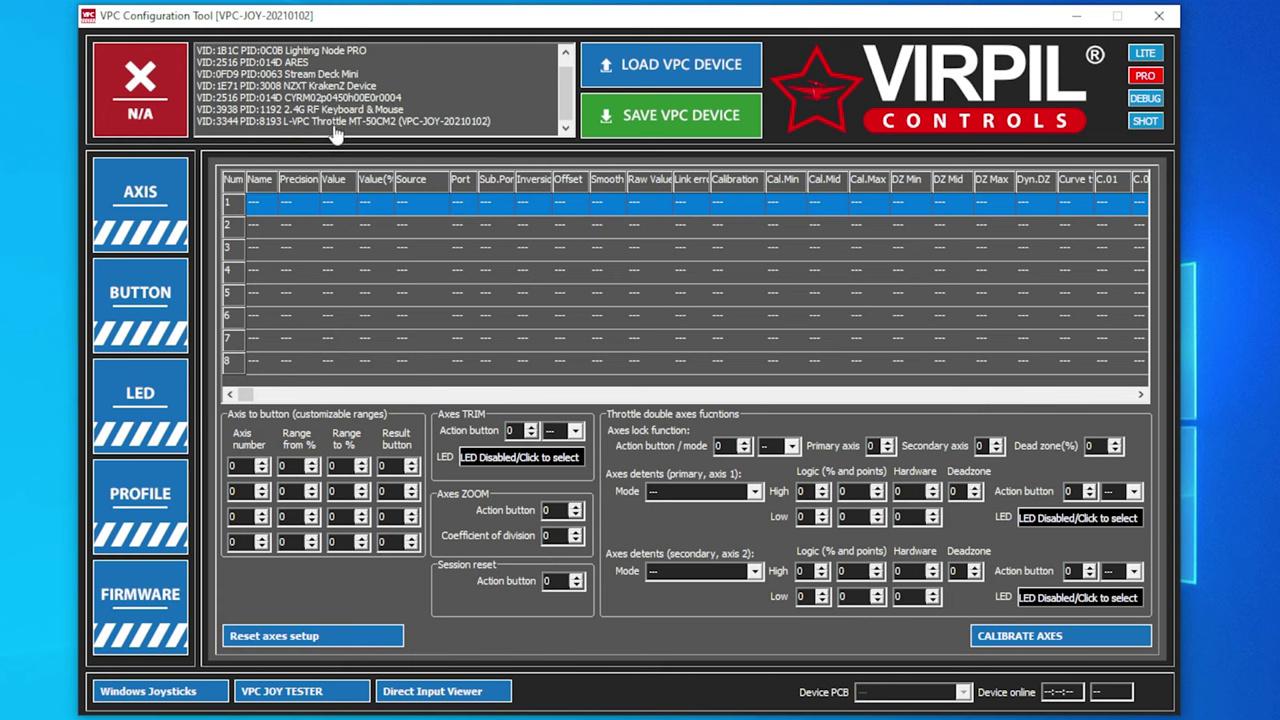
pyautogui.scroll(1, 293, 126)
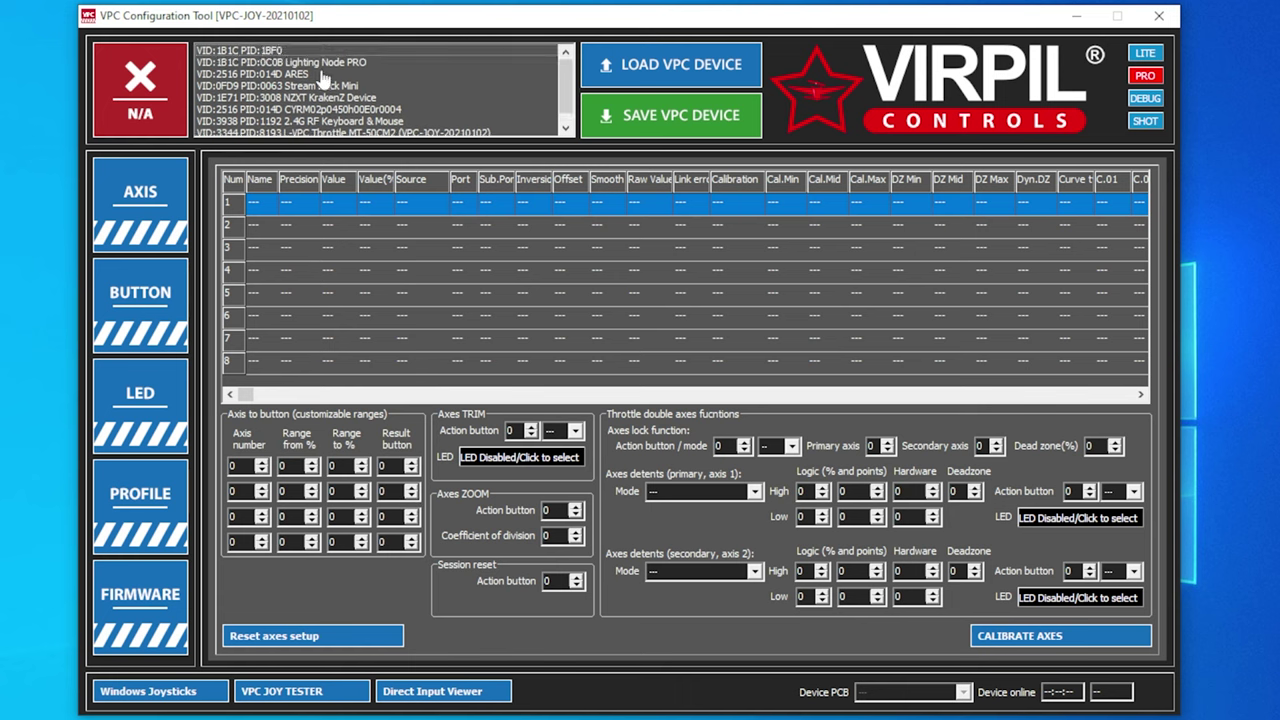
pyautogui.scroll(-1, 290, 126)
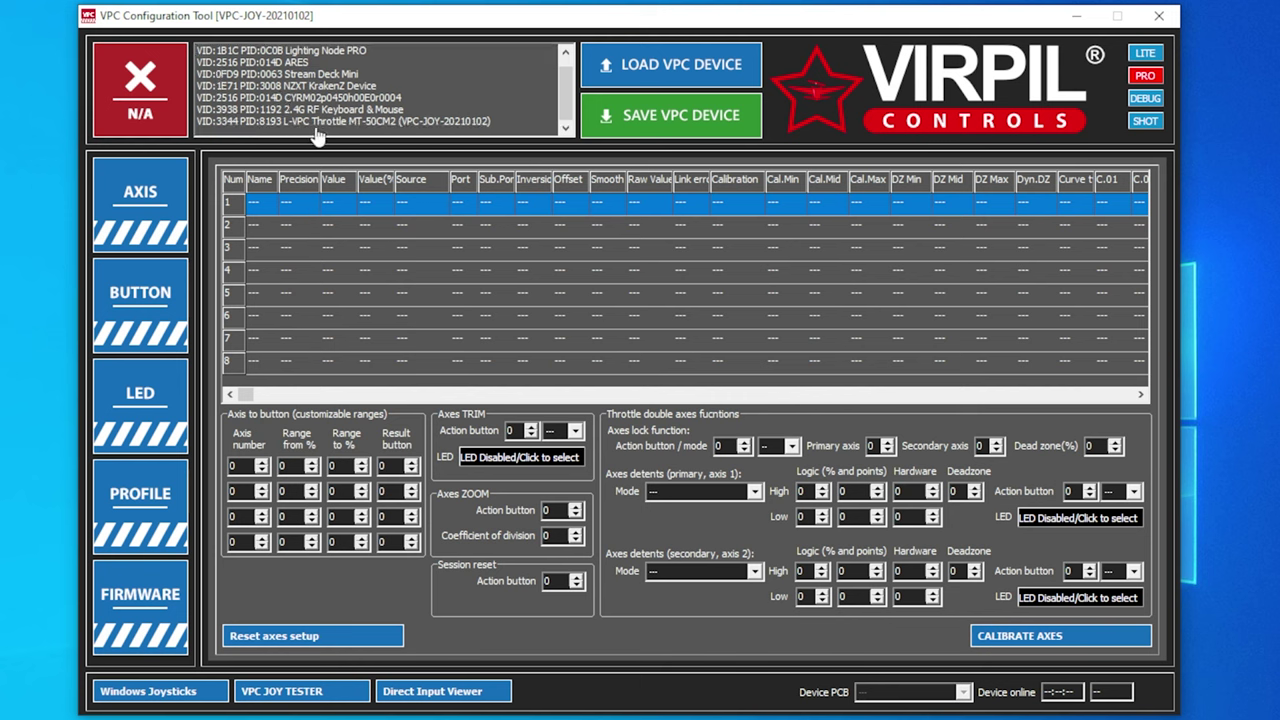
pyautogui.click(373, 124)
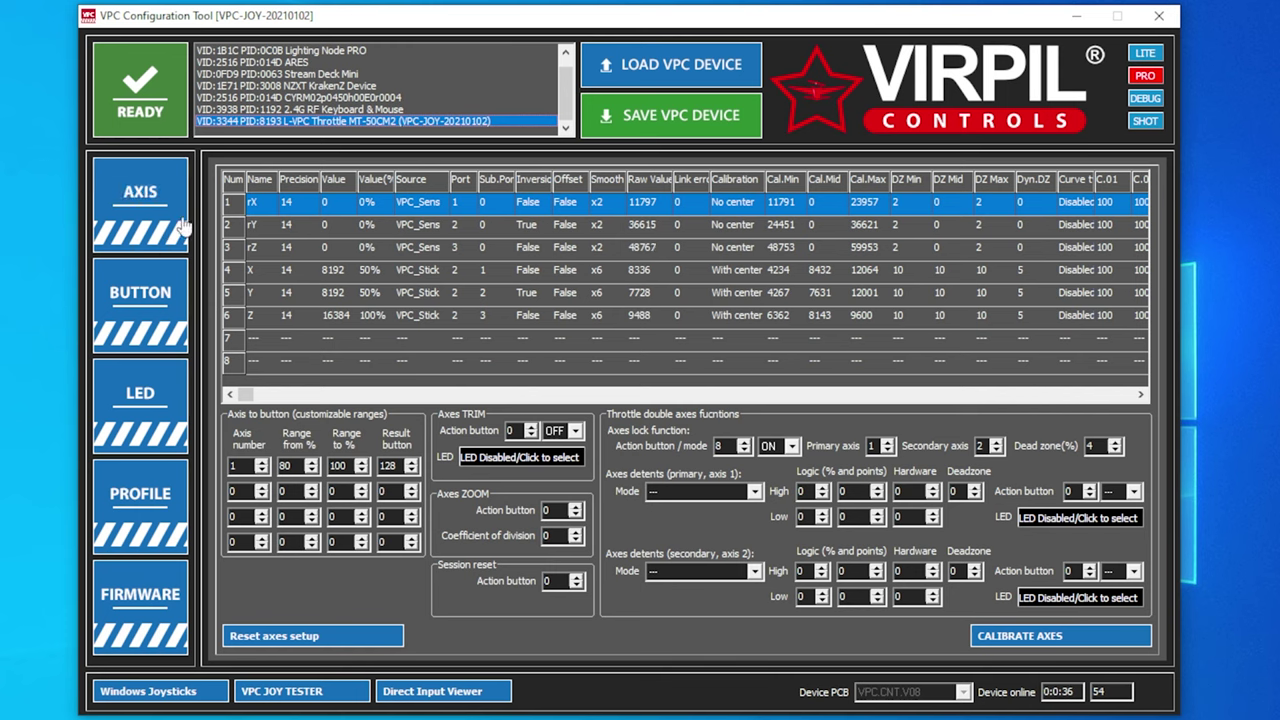
# Start the automatic firmware update for the throttle and accept the warning.
pyautogui.click(131, 606)
pyautogui.click(377, 276)
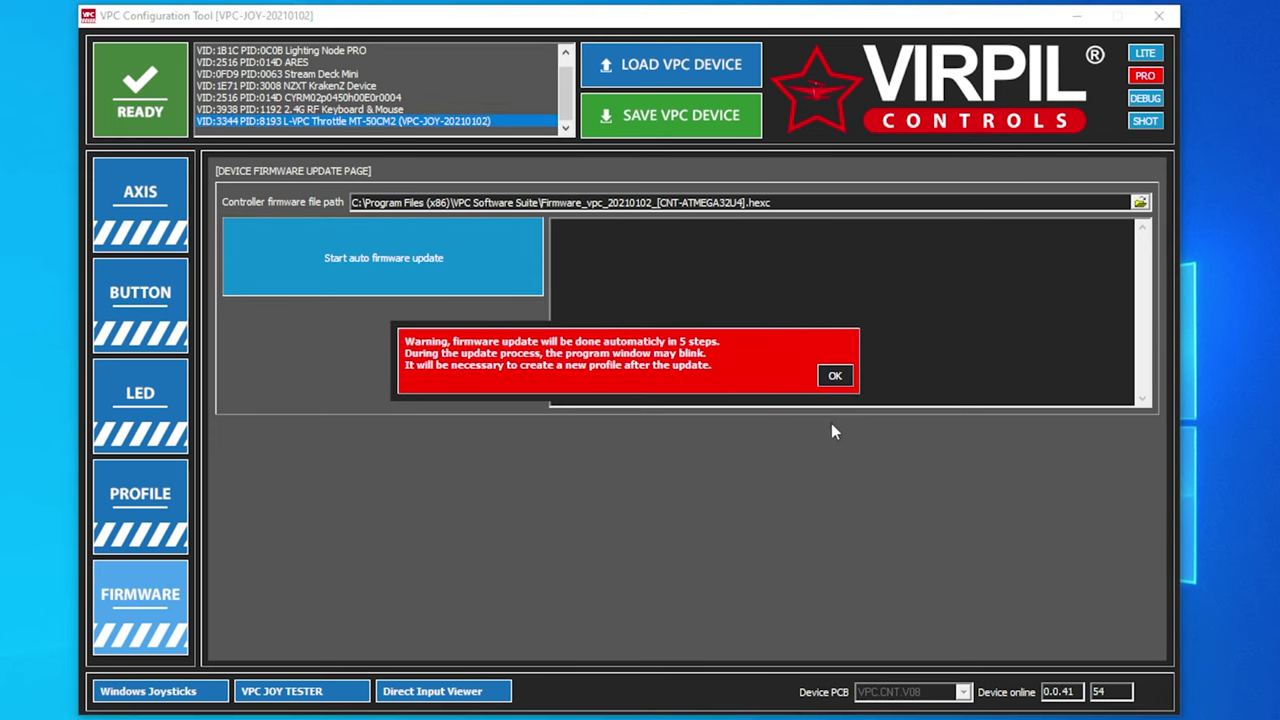
pyautogui.click(834, 377)
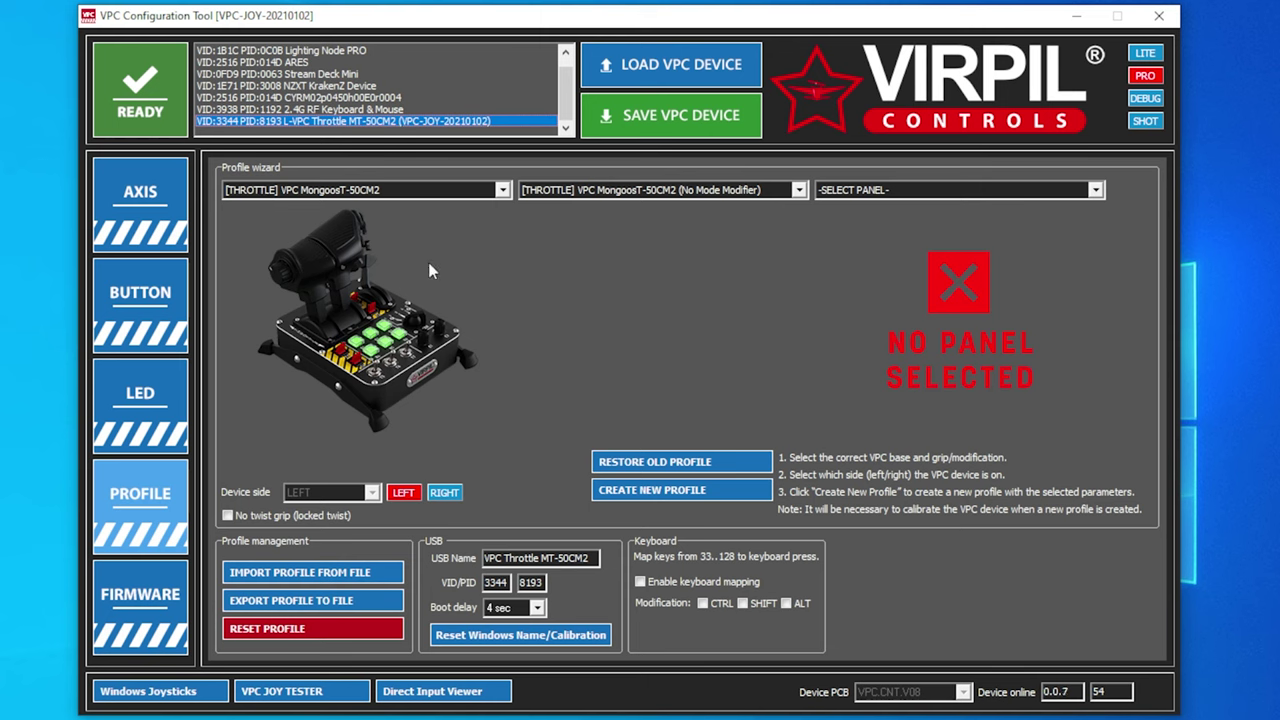
# Choose the VPC MongoosT-50CM2 throttle as the profile's base with the No Mode Modifier modification.
pyautogui.click(502, 190)
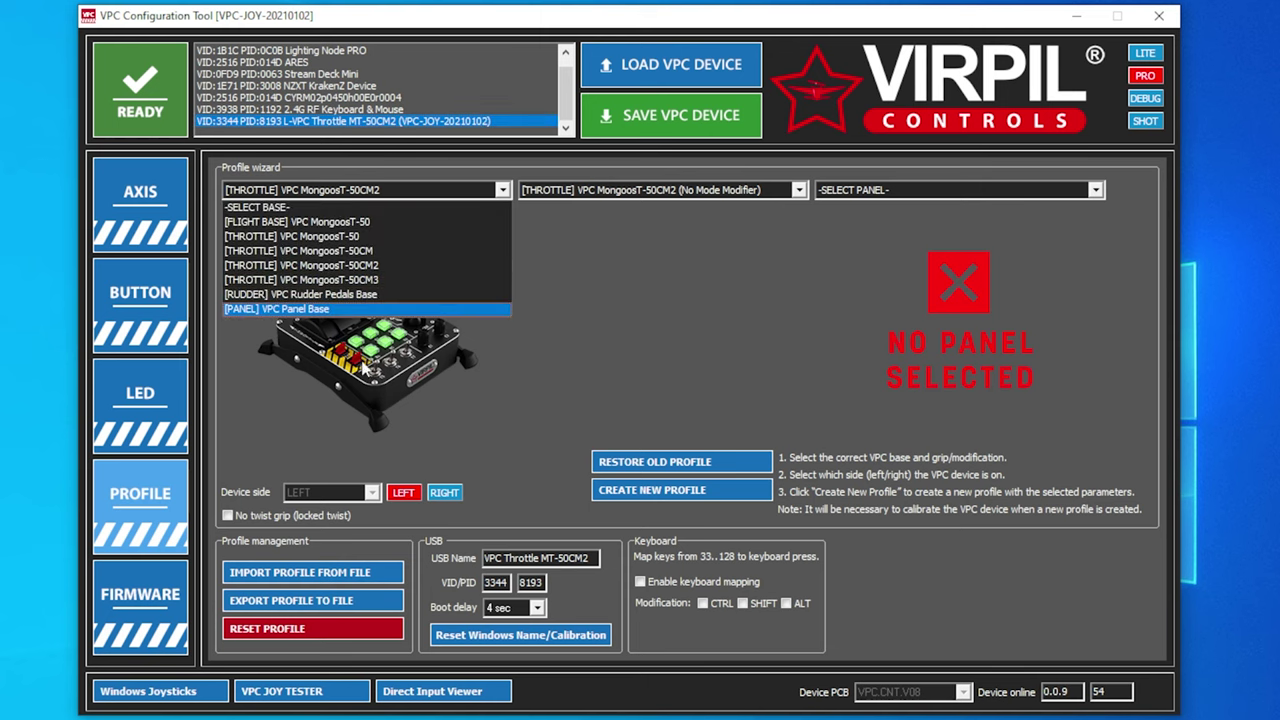
pyautogui.click(379, 266)
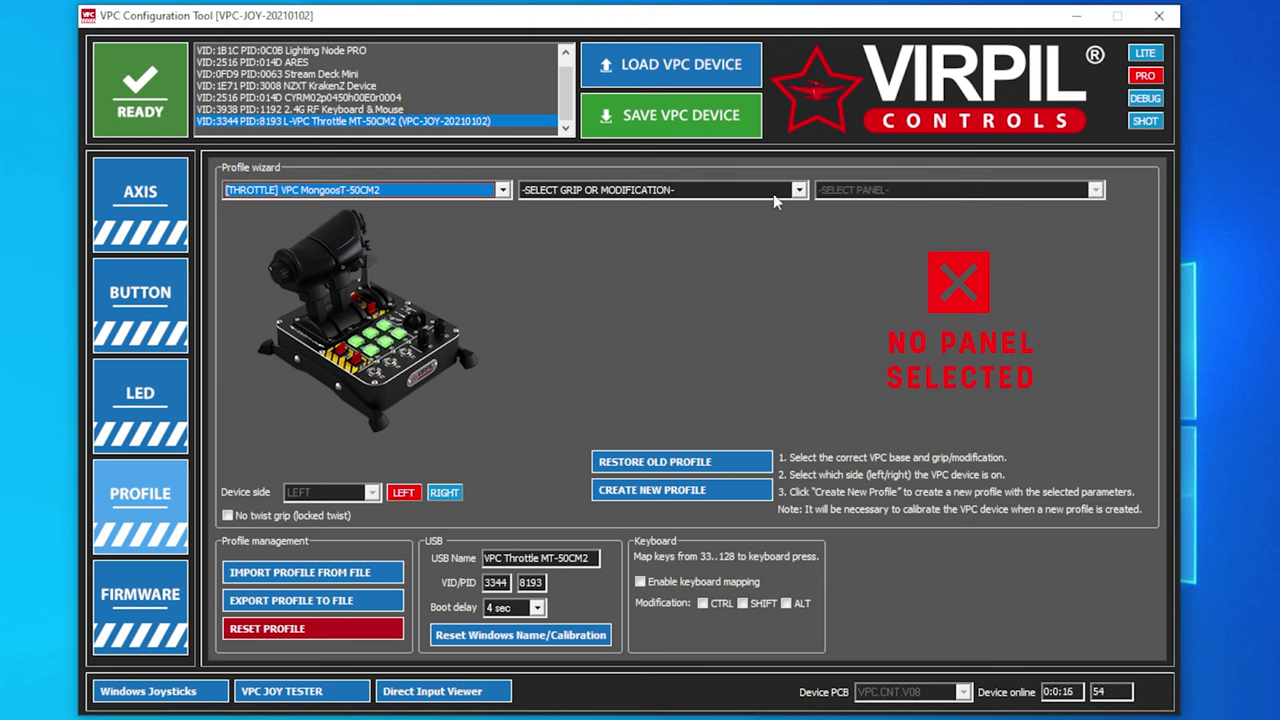
pyautogui.click(803, 191)
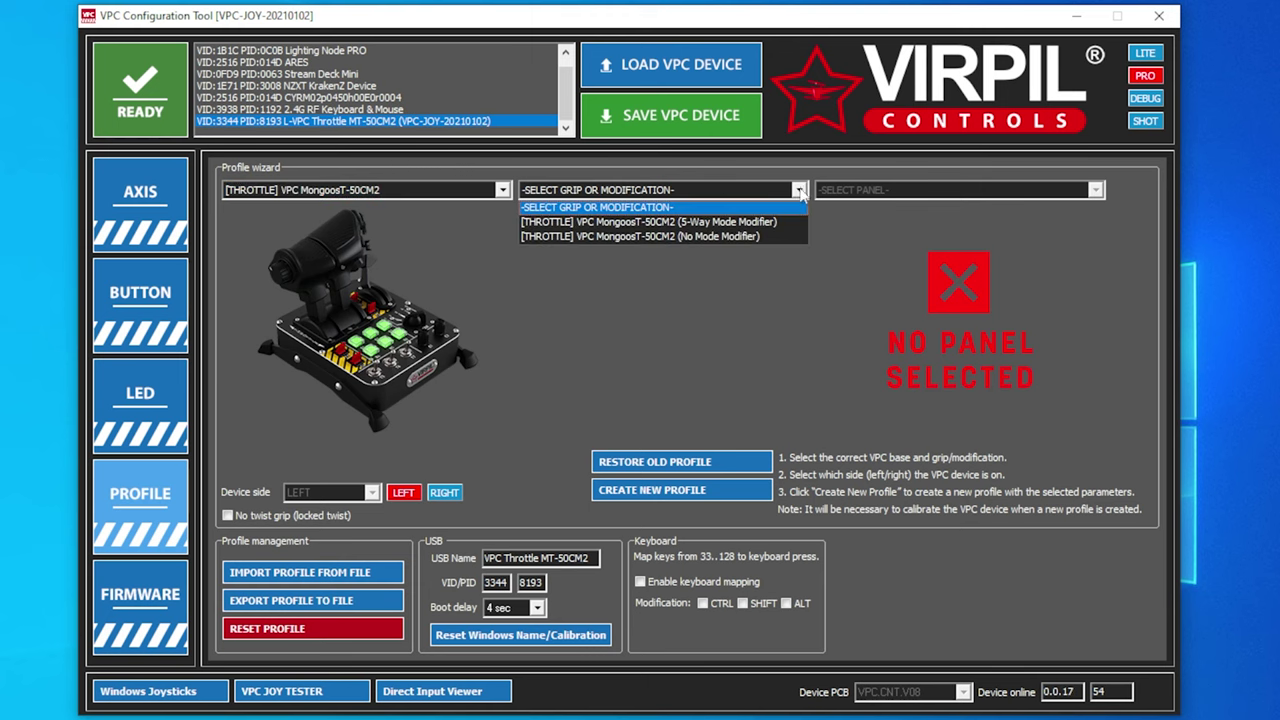
pyautogui.click(618, 238)
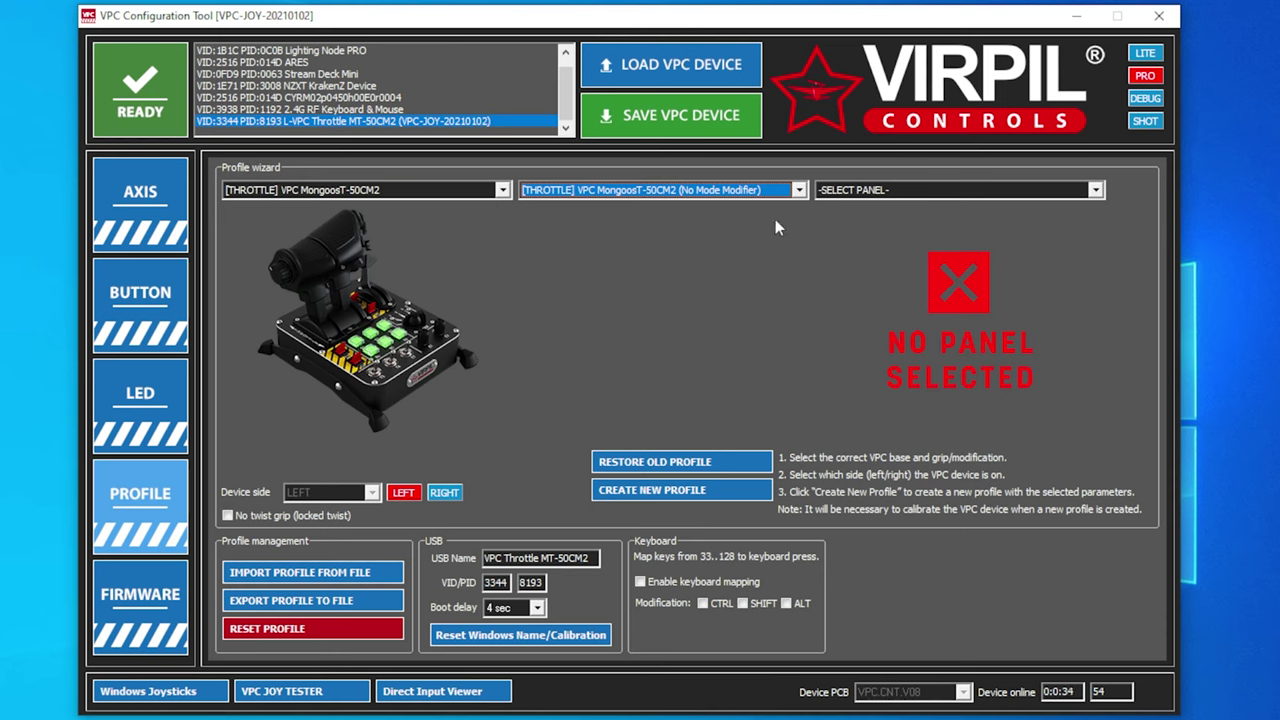
pyautogui.click(797, 196)
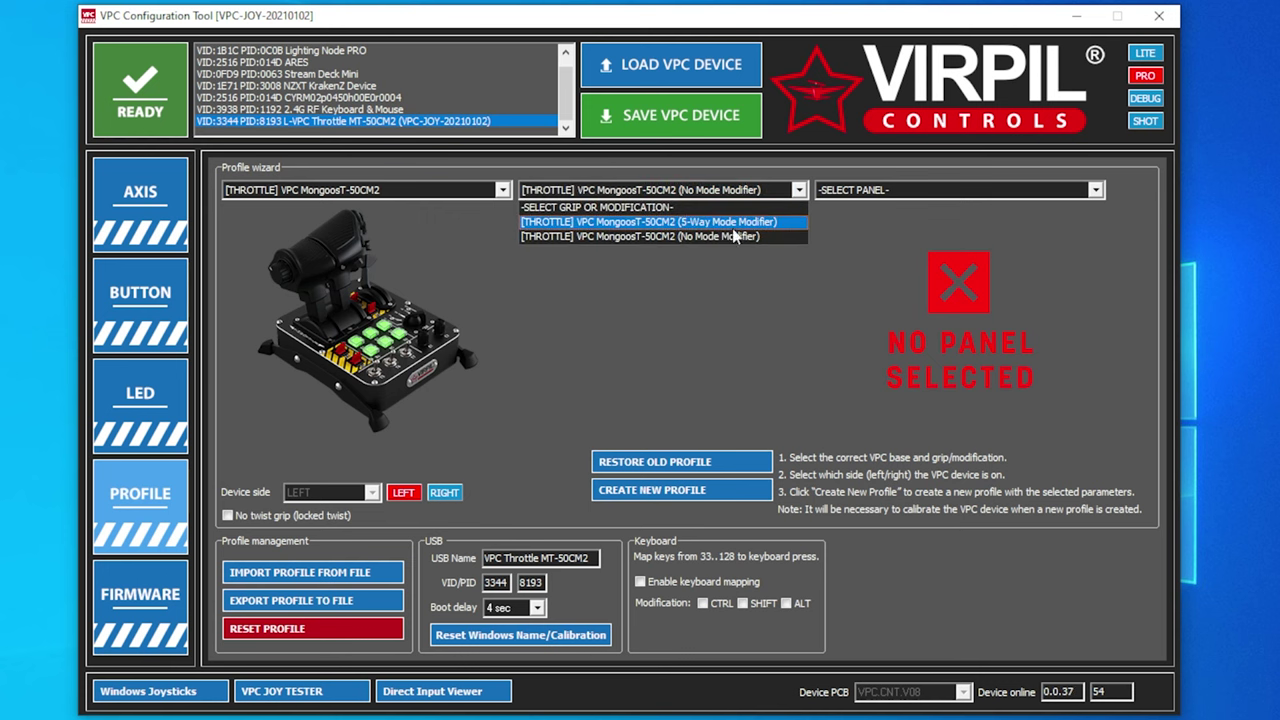
pyautogui.click(683, 236)
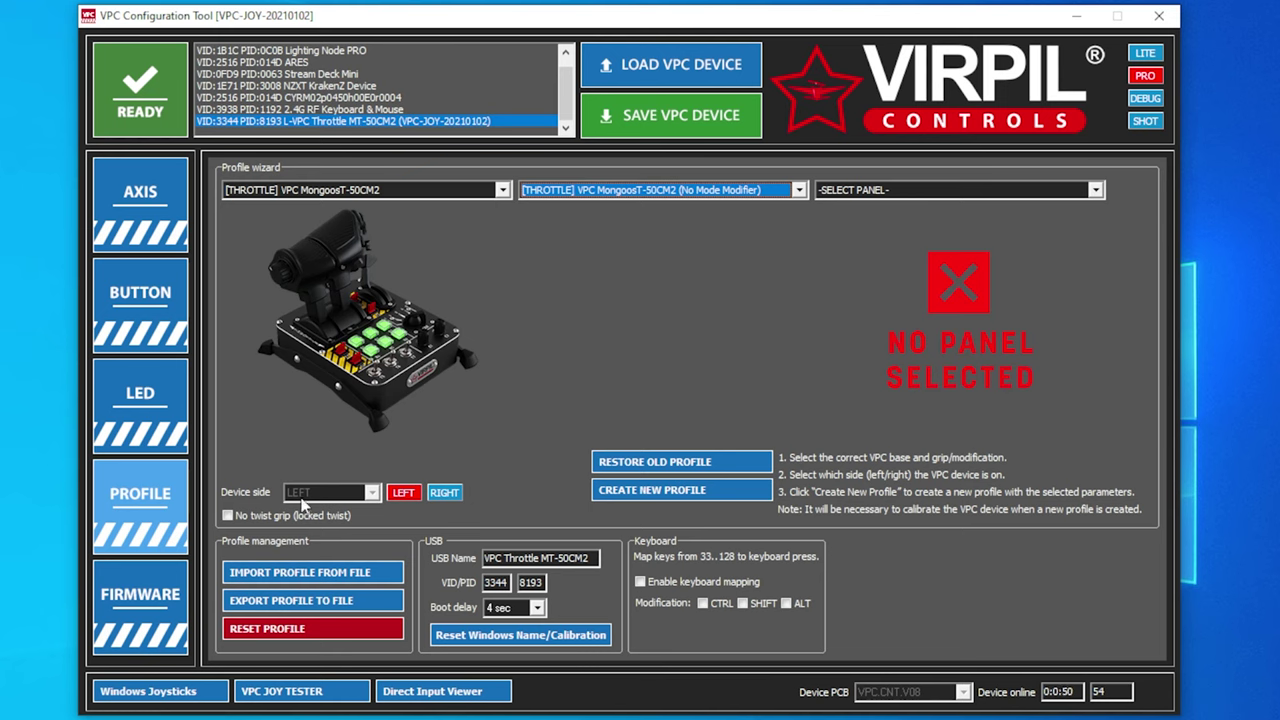
# Keep the device side set to Left and create a new profile for the throttle.
pyautogui.click(444, 492)
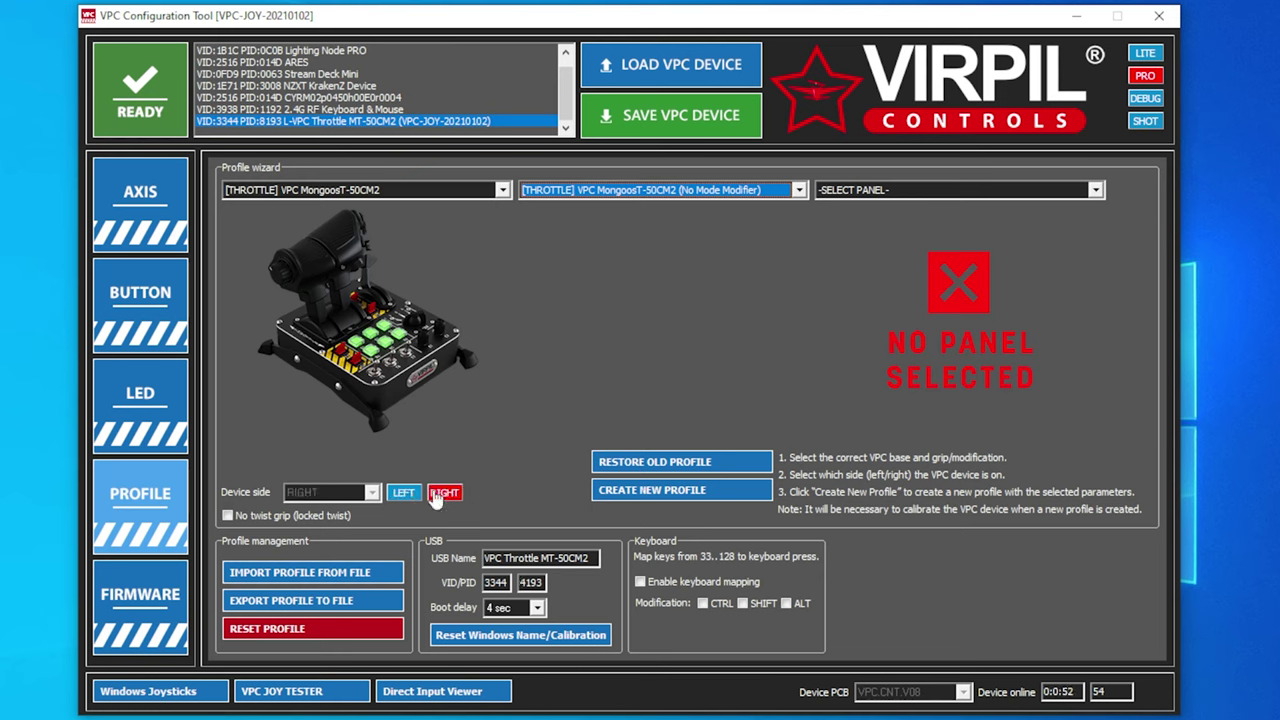
pyautogui.click(403, 494)
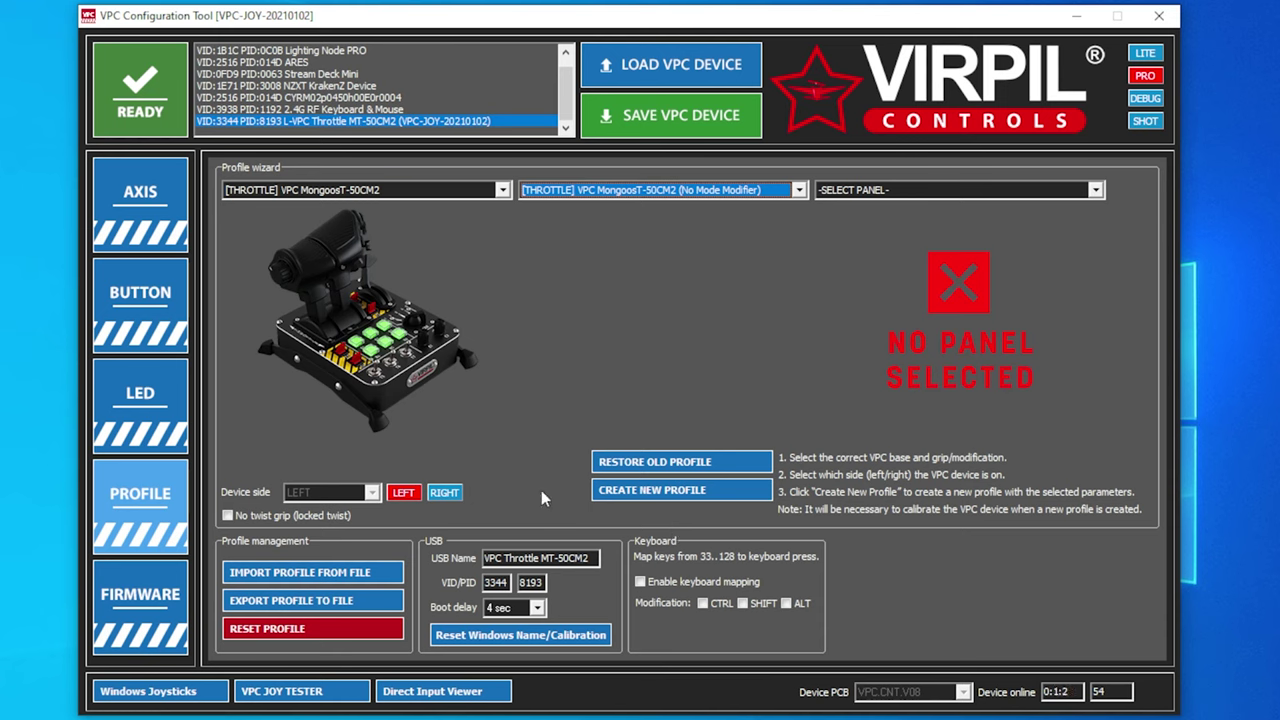
pyautogui.click(677, 505)
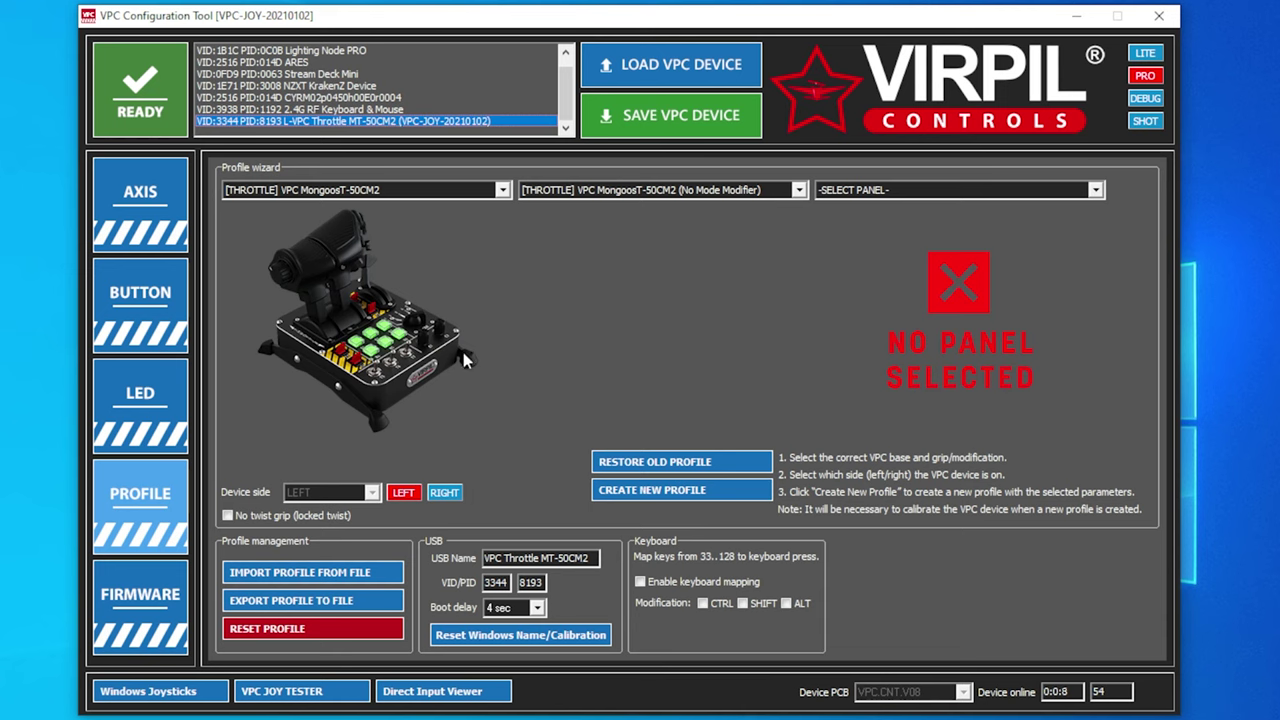
# Calibrate the throttle's axes and save the calibration to the profile and to the VPC device.
pyautogui.click(128, 520)
pyautogui.click(137, 201)
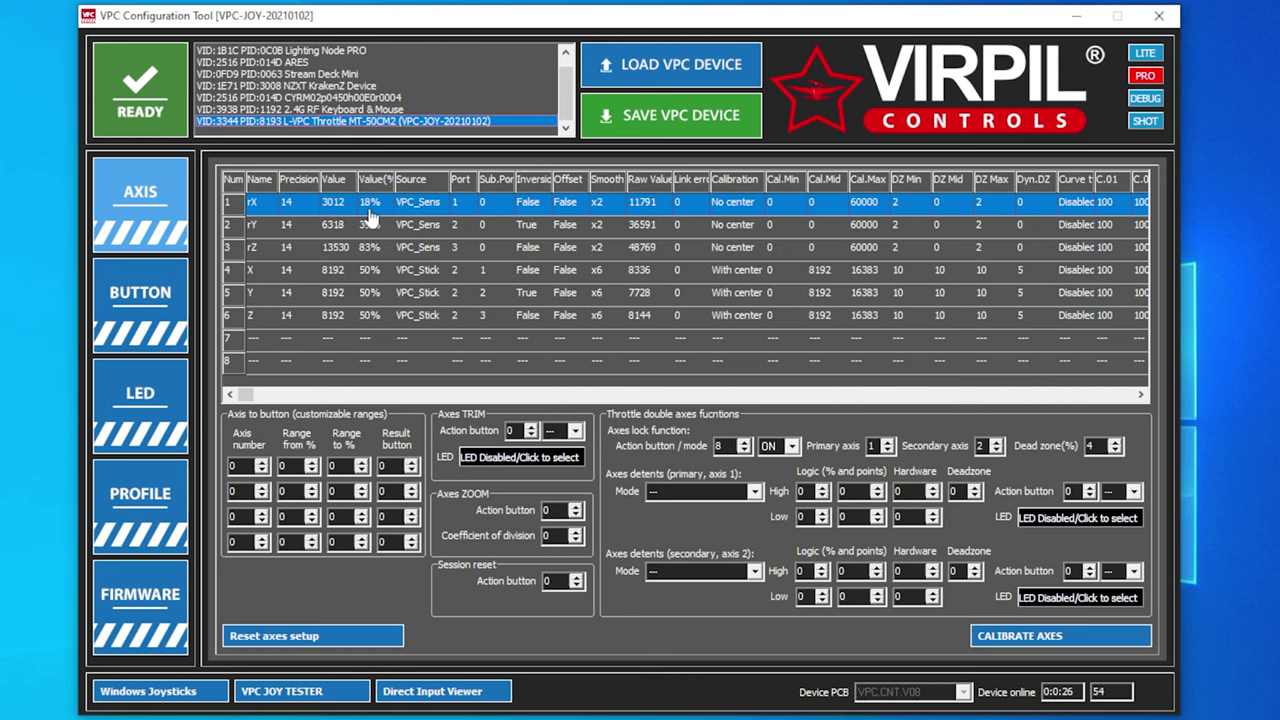
pyautogui.click(1035, 647)
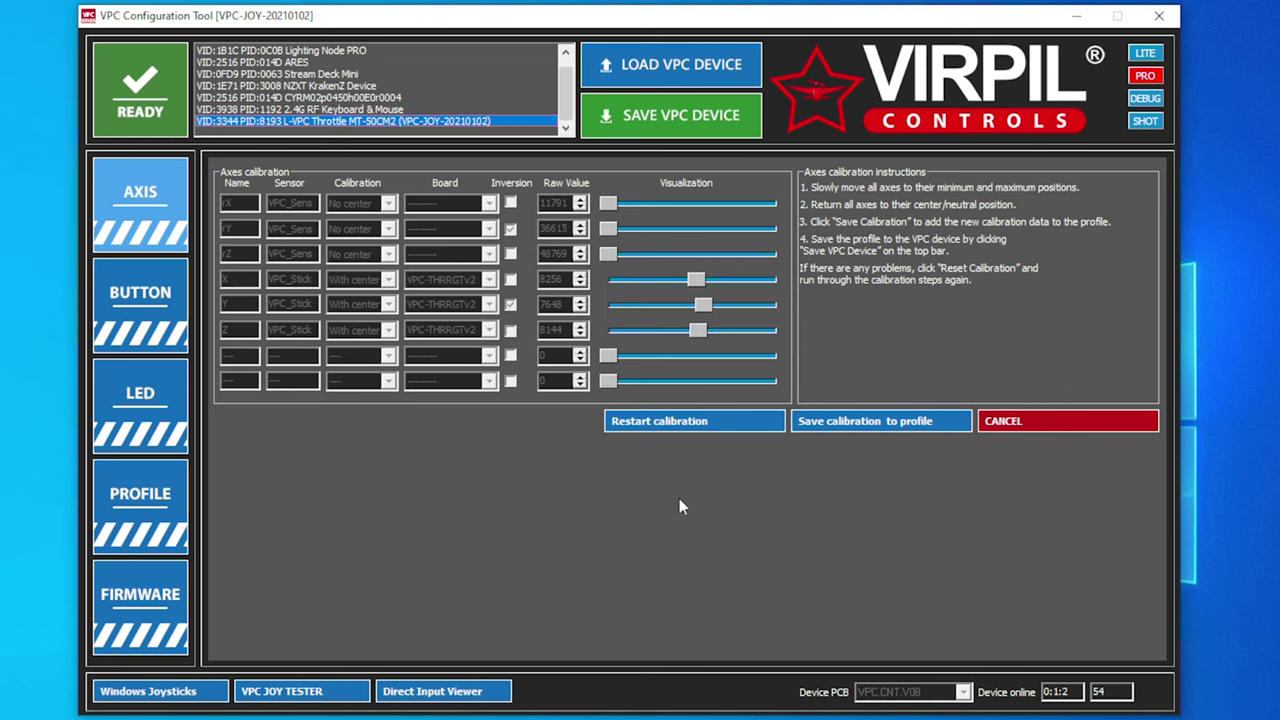
pyautogui.click(887, 422)
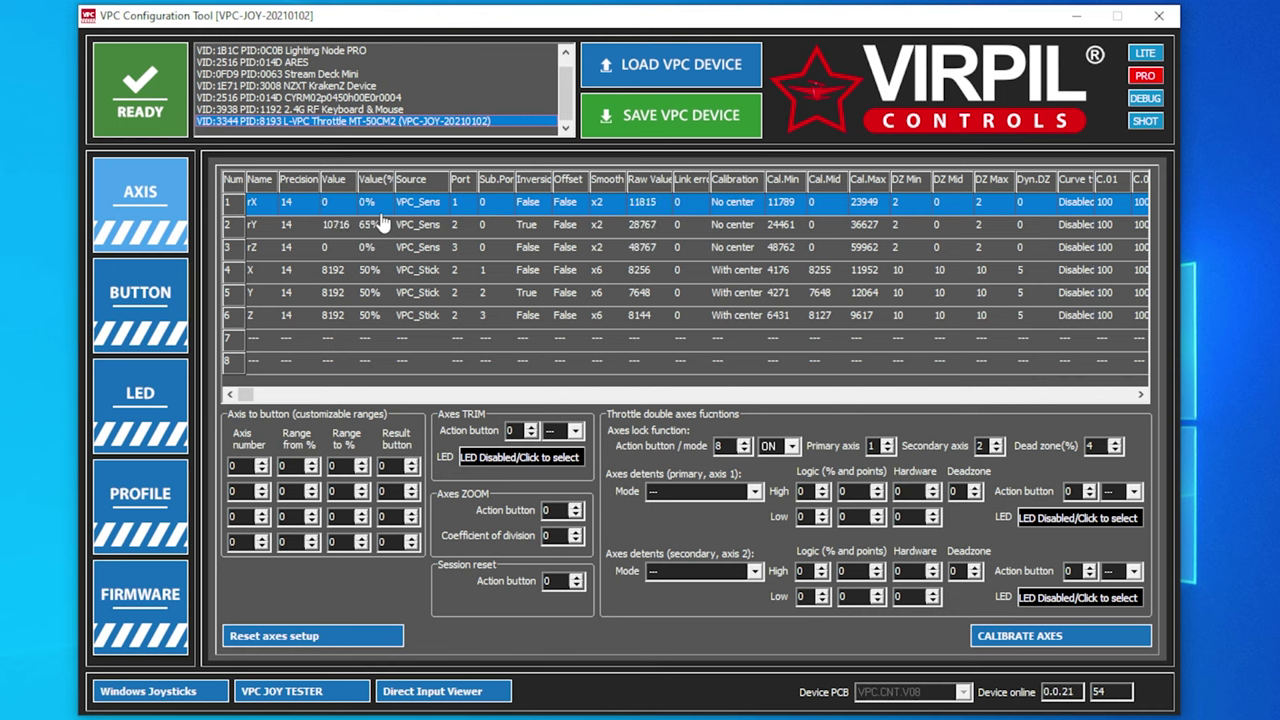
pyautogui.click(663, 118)
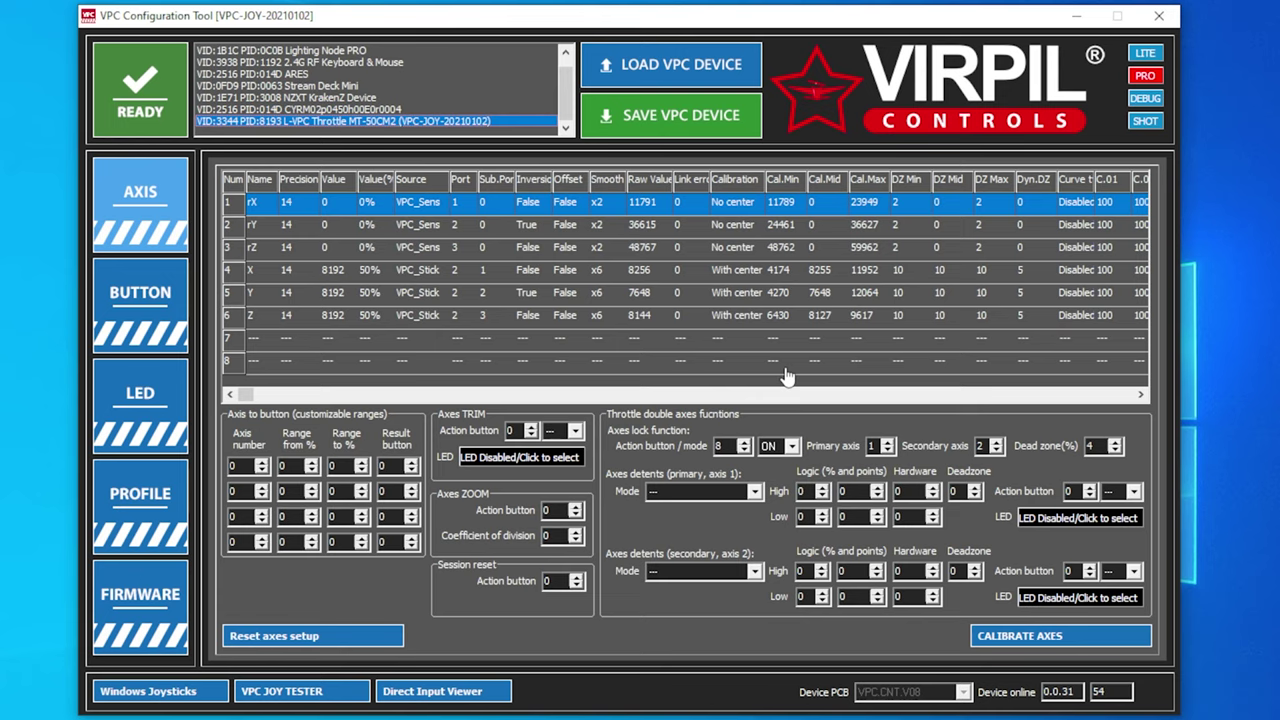
pyautogui.click(1160, 17)
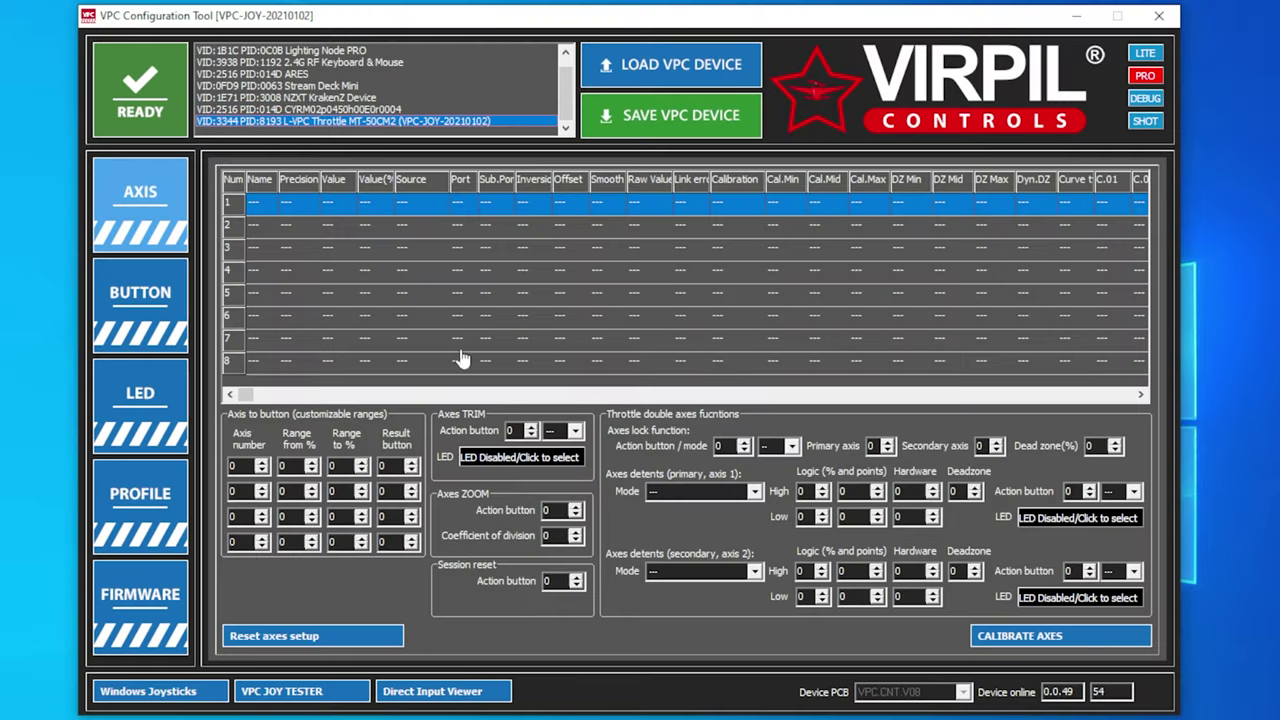
# Set the first on-board RGB LED to green at 30% brightness.
pyautogui.click(137, 405)
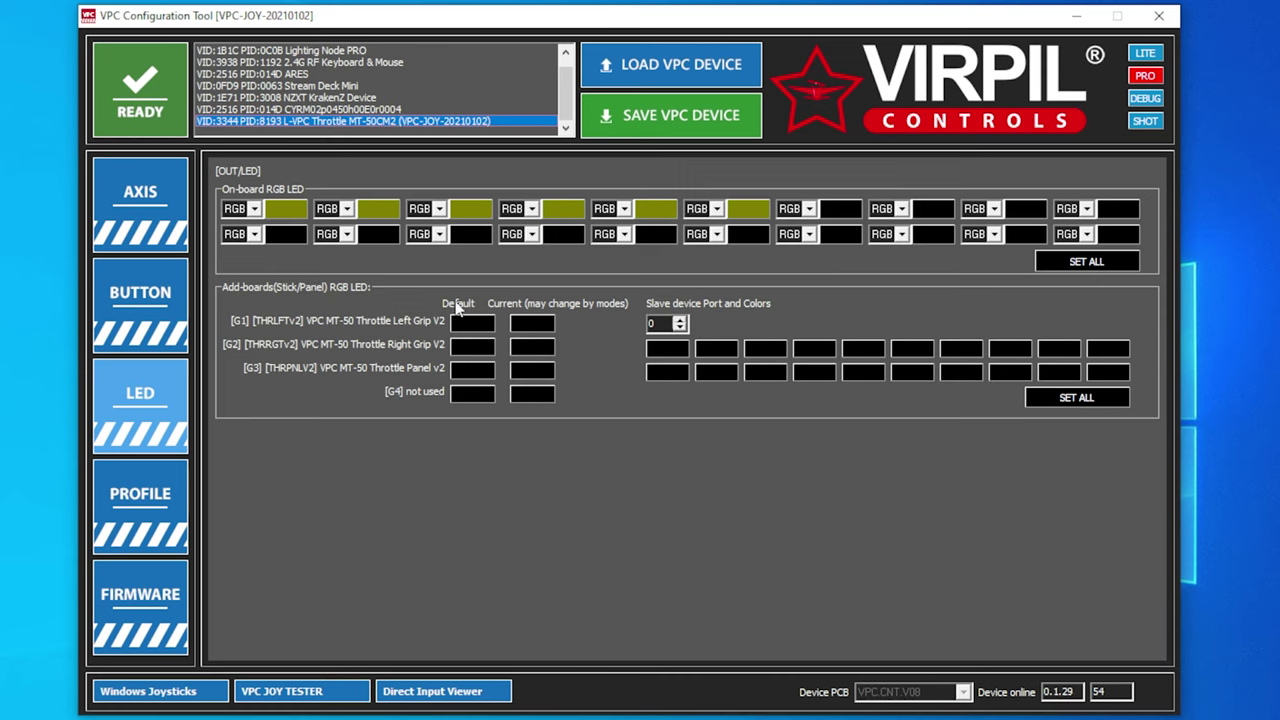
pyautogui.click(288, 210)
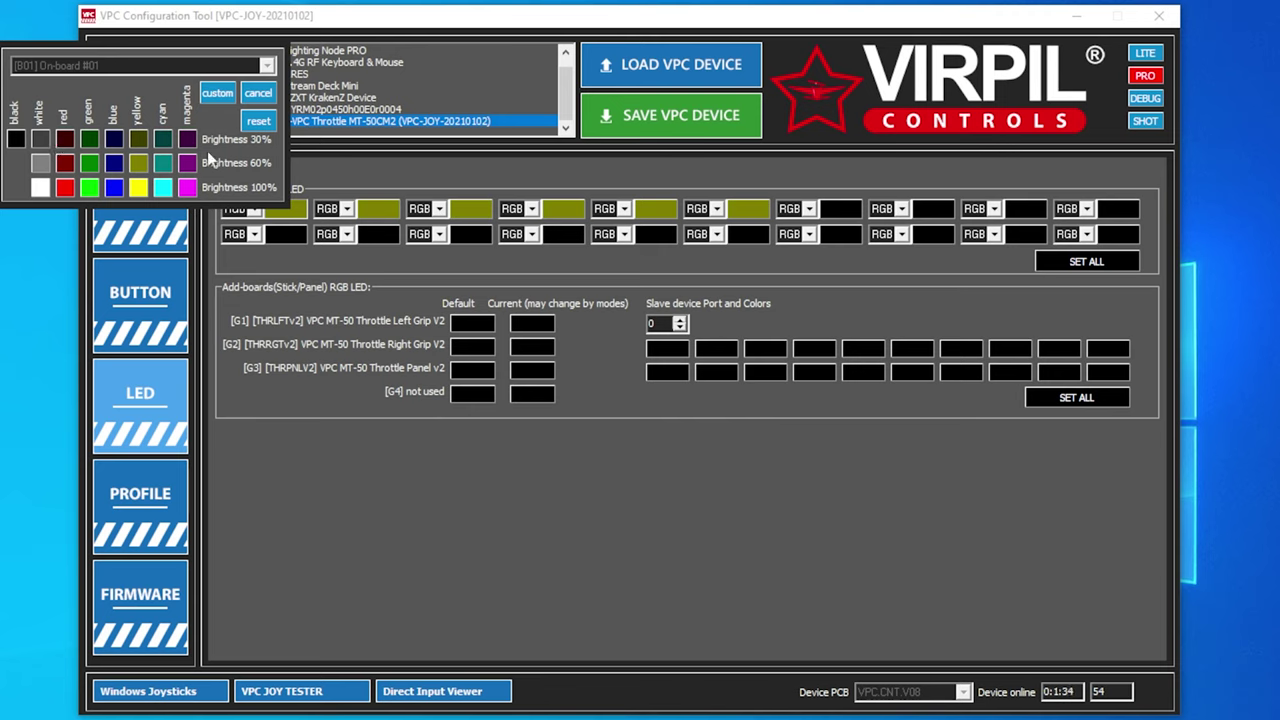
pyautogui.click(218, 96)
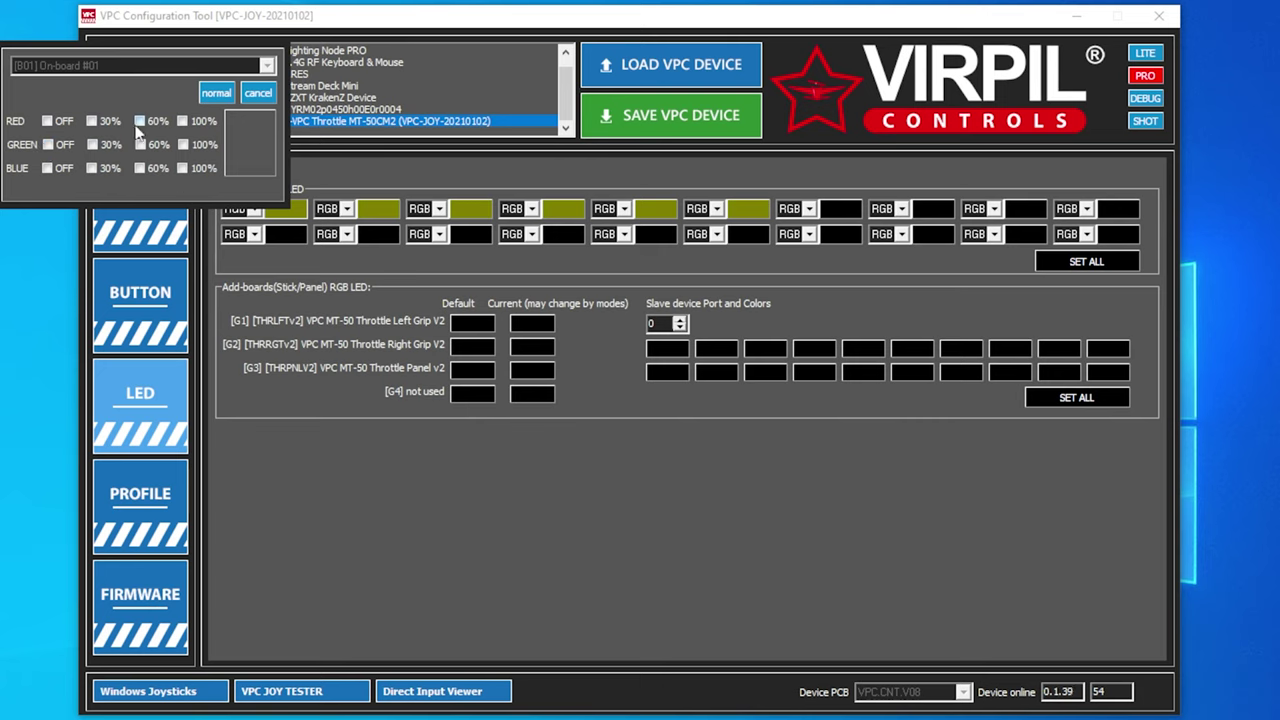
pyautogui.click(214, 97)
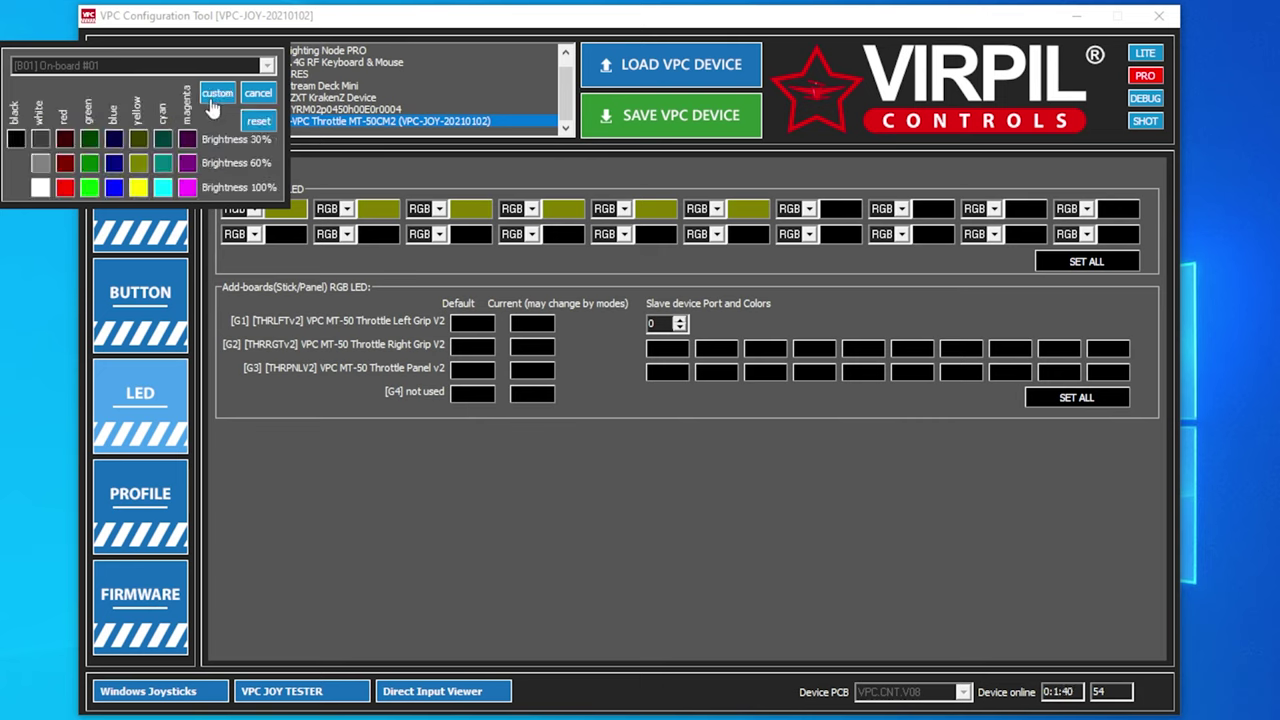
pyautogui.click(90, 142)
# Set on-board RGB LEDs 2 through 6 to green at 30% brightness and save the settings to the VPC device.
pyautogui.click(318, 237)
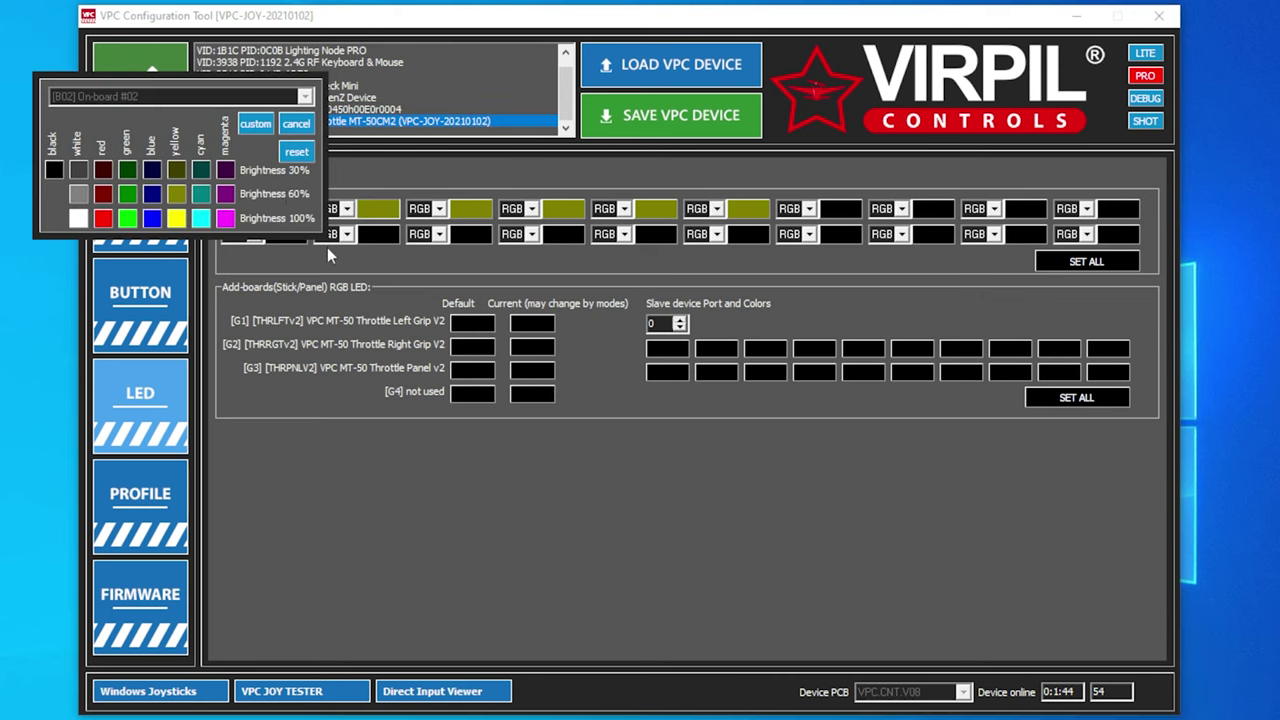
pyautogui.click(127, 172)
pyautogui.click(370, 225)
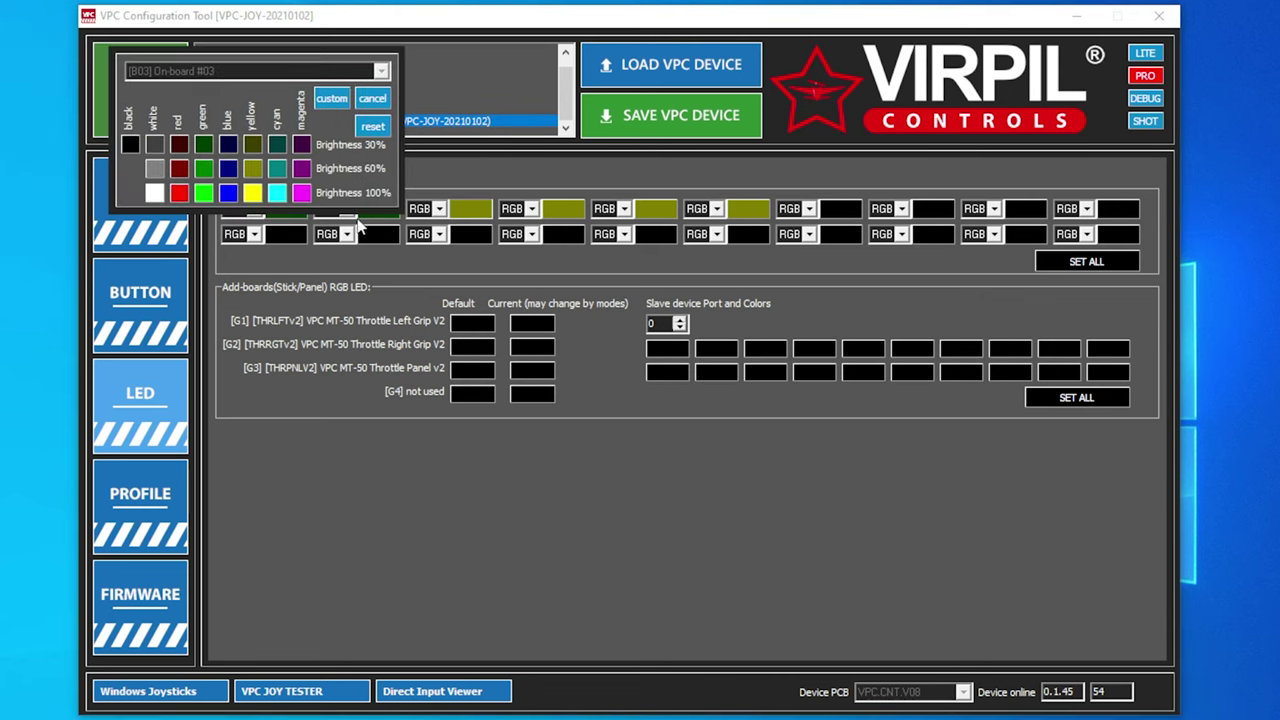
pyautogui.click(208, 148)
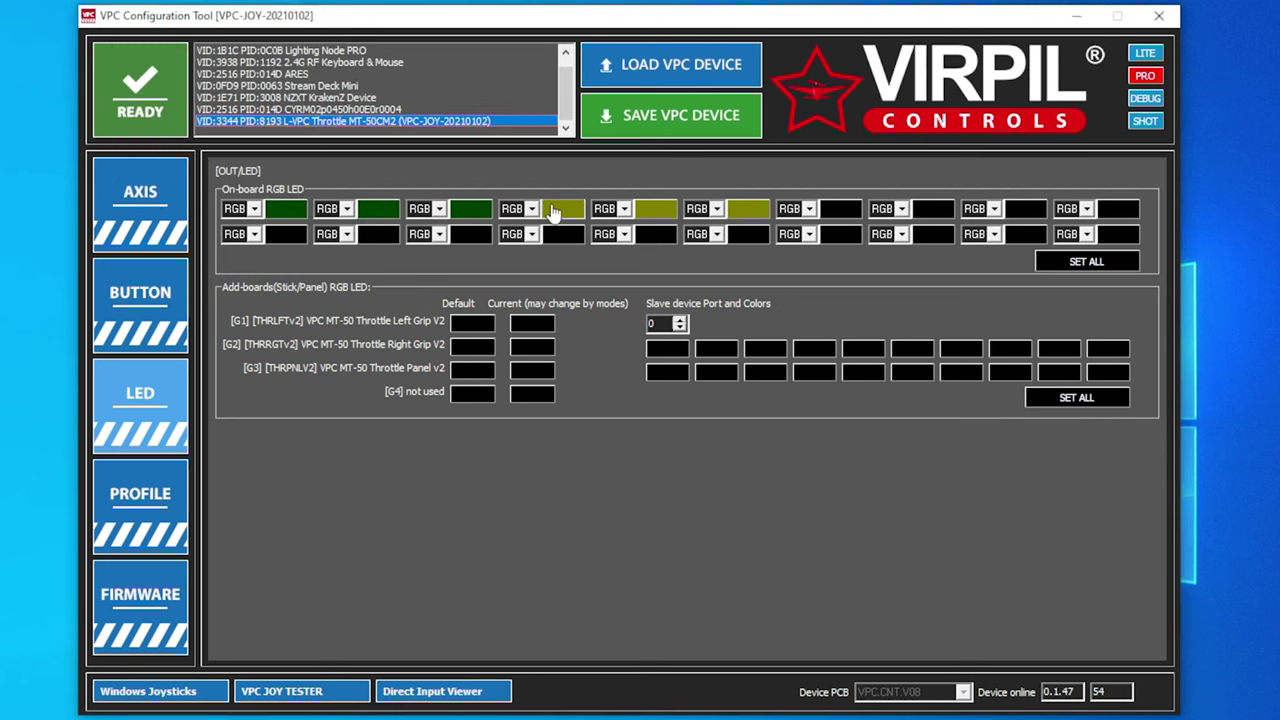
pyautogui.click(555, 212)
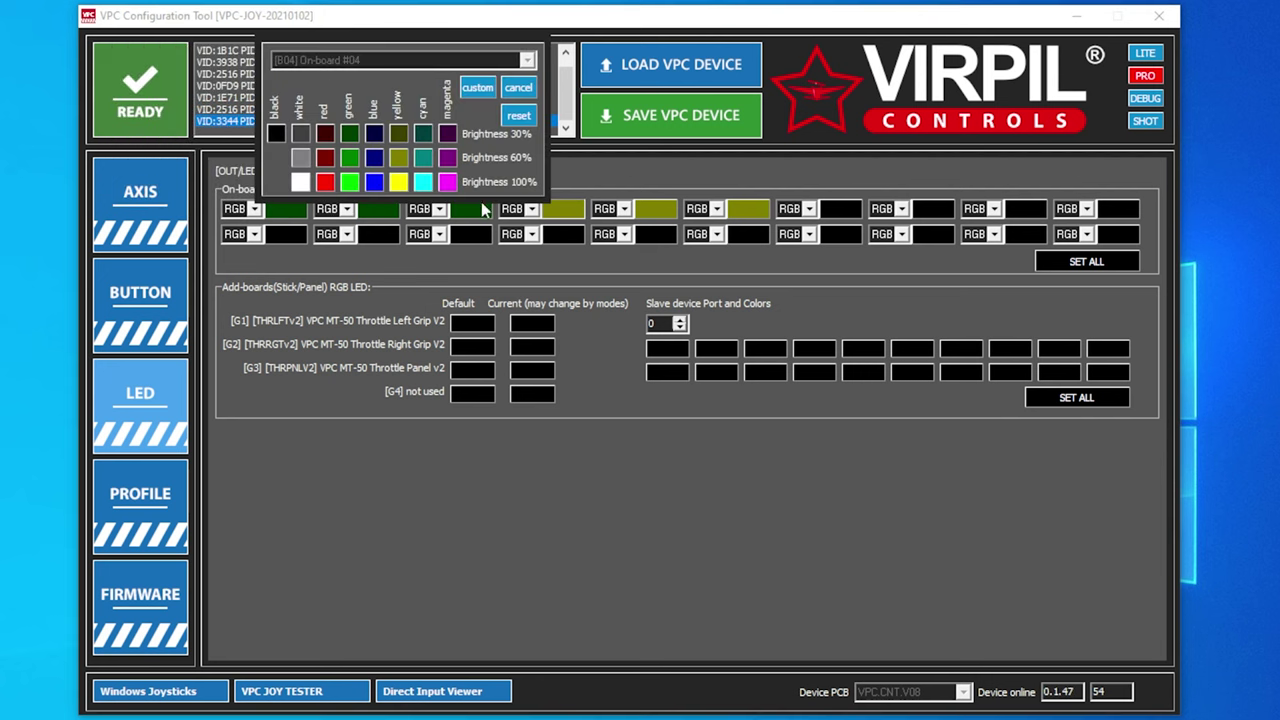
pyautogui.click(349, 133)
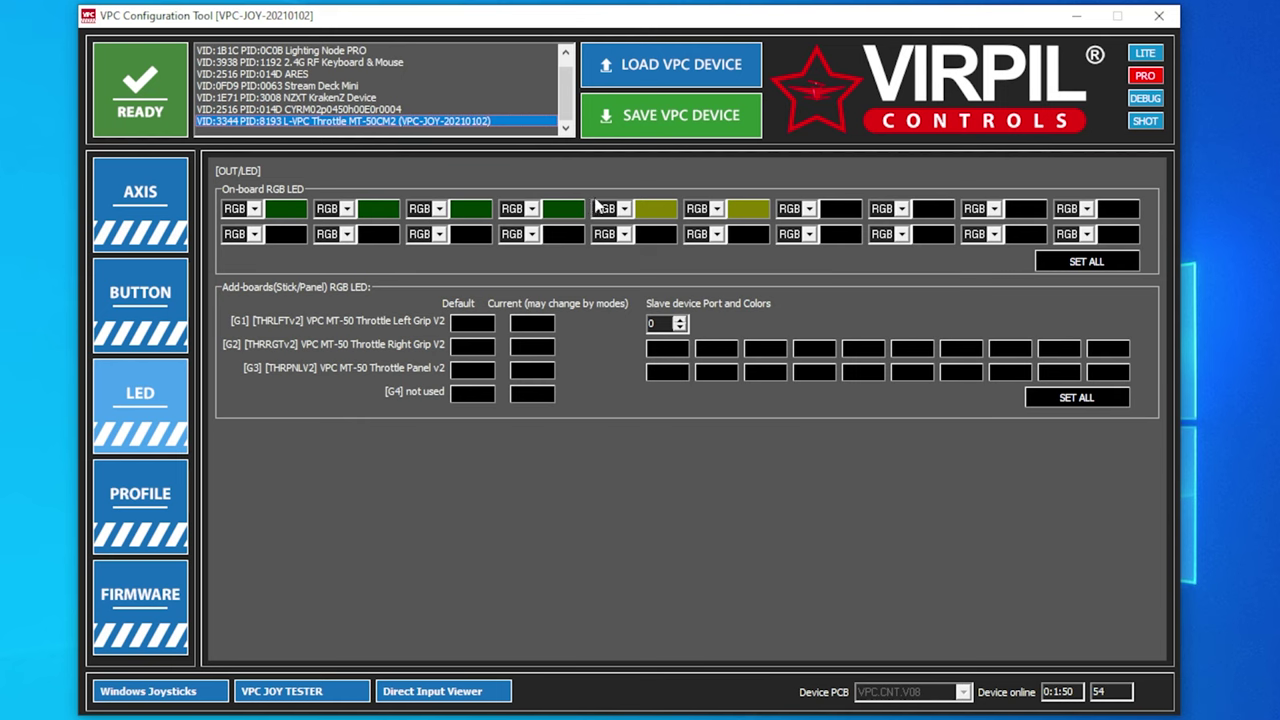
pyautogui.click(666, 212)
pyautogui.click(462, 138)
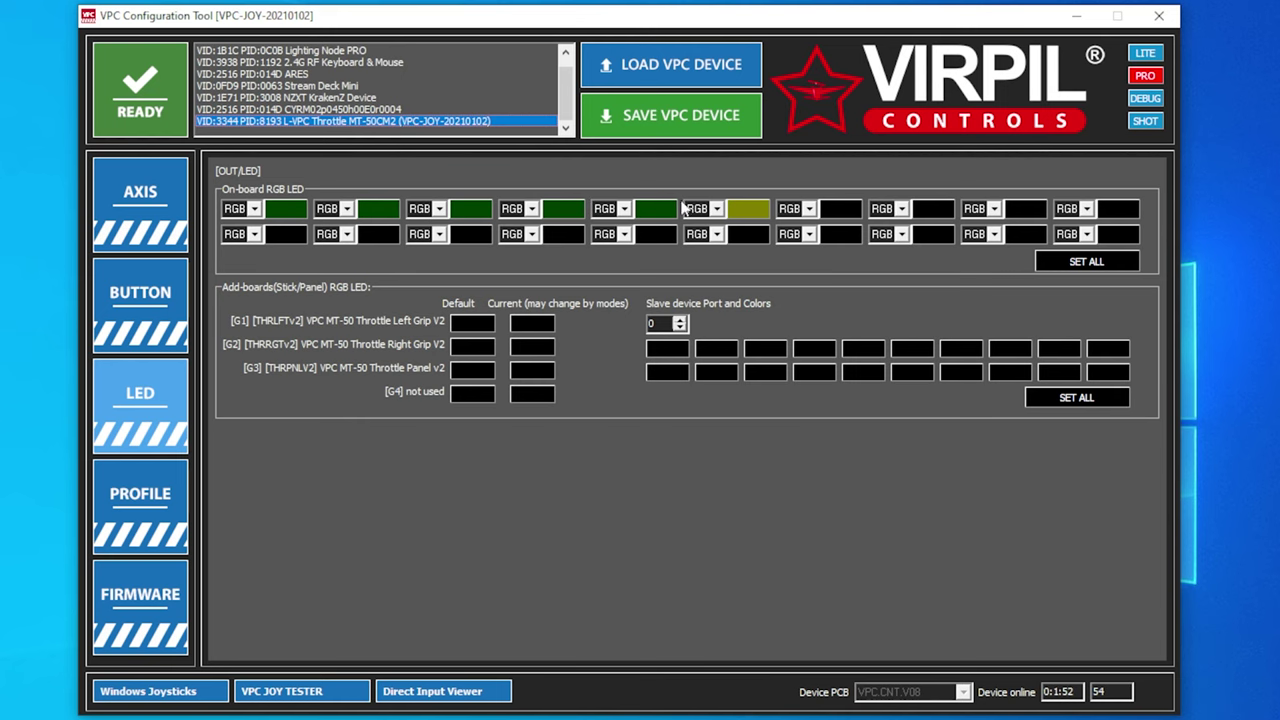
pyautogui.click(745, 210)
pyautogui.click(494, 134)
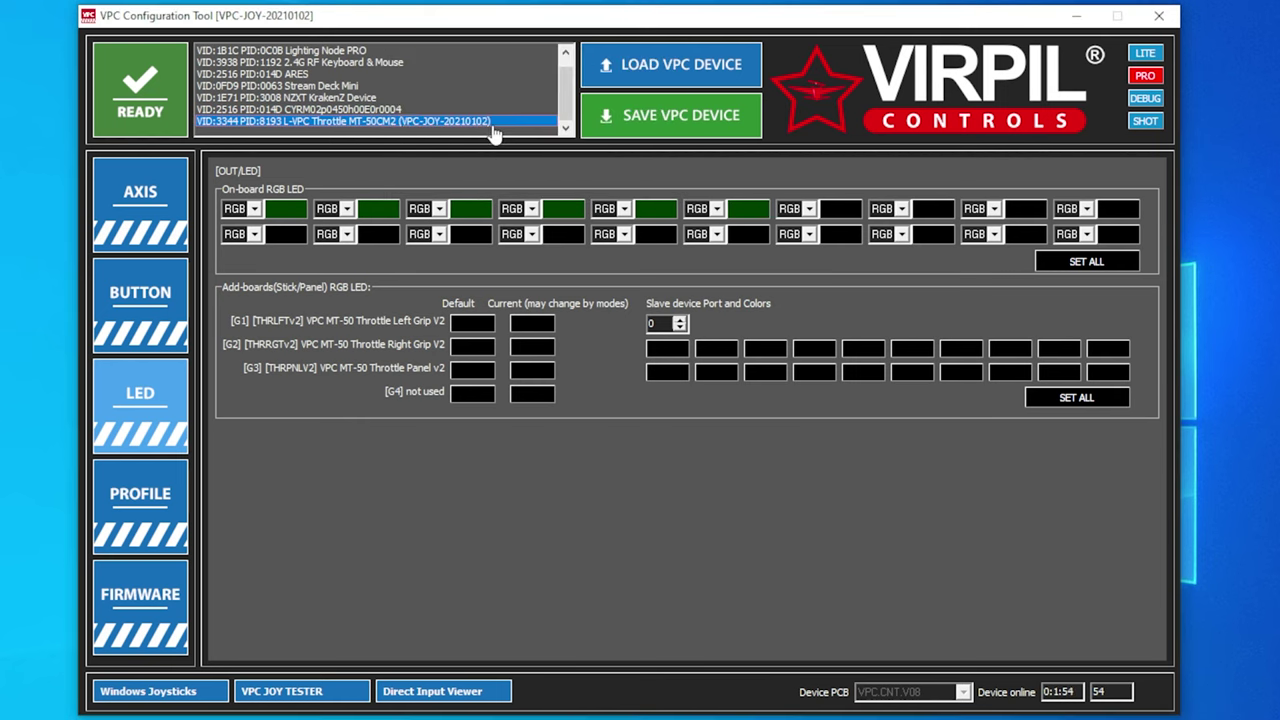
pyautogui.click(677, 133)
# Examine the throttle's logical button assignments, moving down the list from Button 2.
pyautogui.click(140, 306)
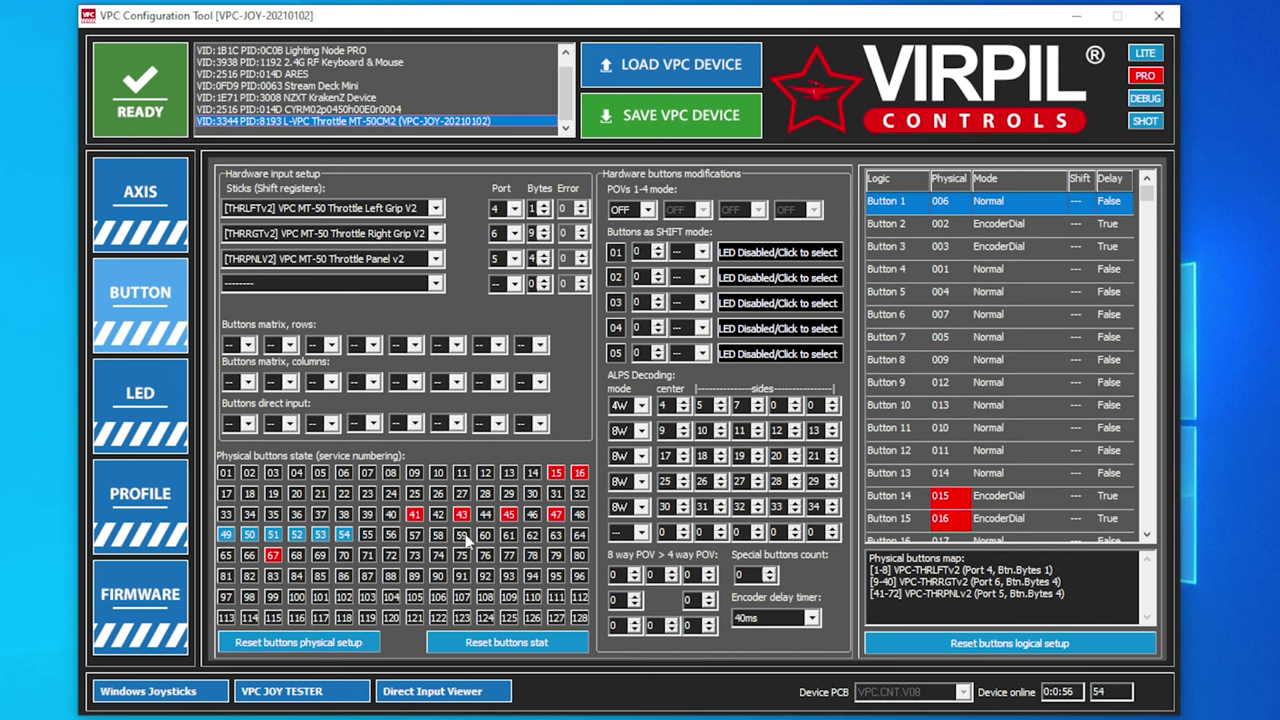
pyautogui.click(958, 224)
pyautogui.press('Down')
pyautogui.press('Down')
pyautogui.press('Down')
pyautogui.press('Down')
pyautogui.press('Down')
pyautogui.press('Down')
pyautogui.press('Down')
pyautogui.press('Down')
pyautogui.press('Down')
pyautogui.press('Down')
pyautogui.press('Down')
pyautogui.press('Down')
pyautogui.press('Down')
pyautogui.press('Down')
pyautogui.press('Down')
pyautogui.press('Down')
pyautogui.press('Down')
pyautogui.press('Down')
pyautogui.press('Down')
pyautogui.press('Down')
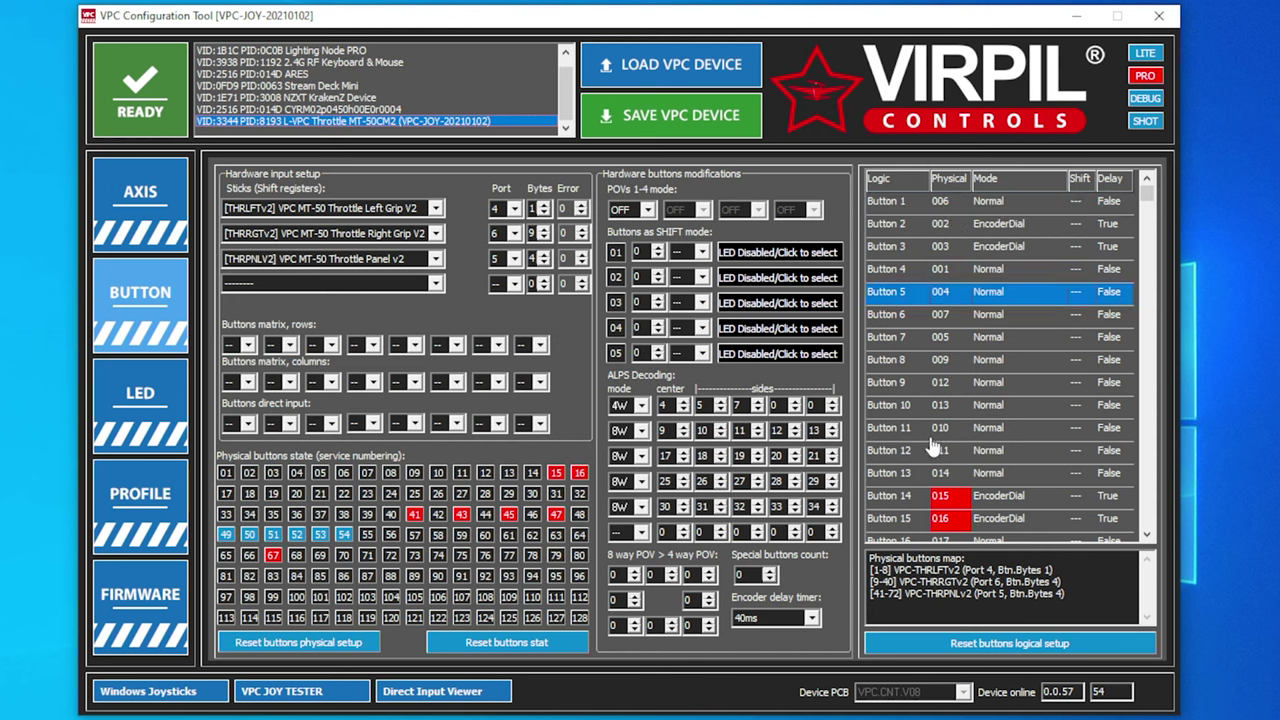
# Examine the logical button assignments from Button 5 down to Button 59.
pyautogui.press('Down')
pyautogui.press('Down')
pyautogui.press('Down')
pyautogui.press('Down')
pyautogui.press('Down')
pyautogui.press('Down')
pyautogui.press('Down')
pyautogui.press('Down')
pyautogui.press('Down')
pyautogui.press('Down')
pyautogui.press('Down')
pyautogui.press('Down')
pyautogui.press('Down')
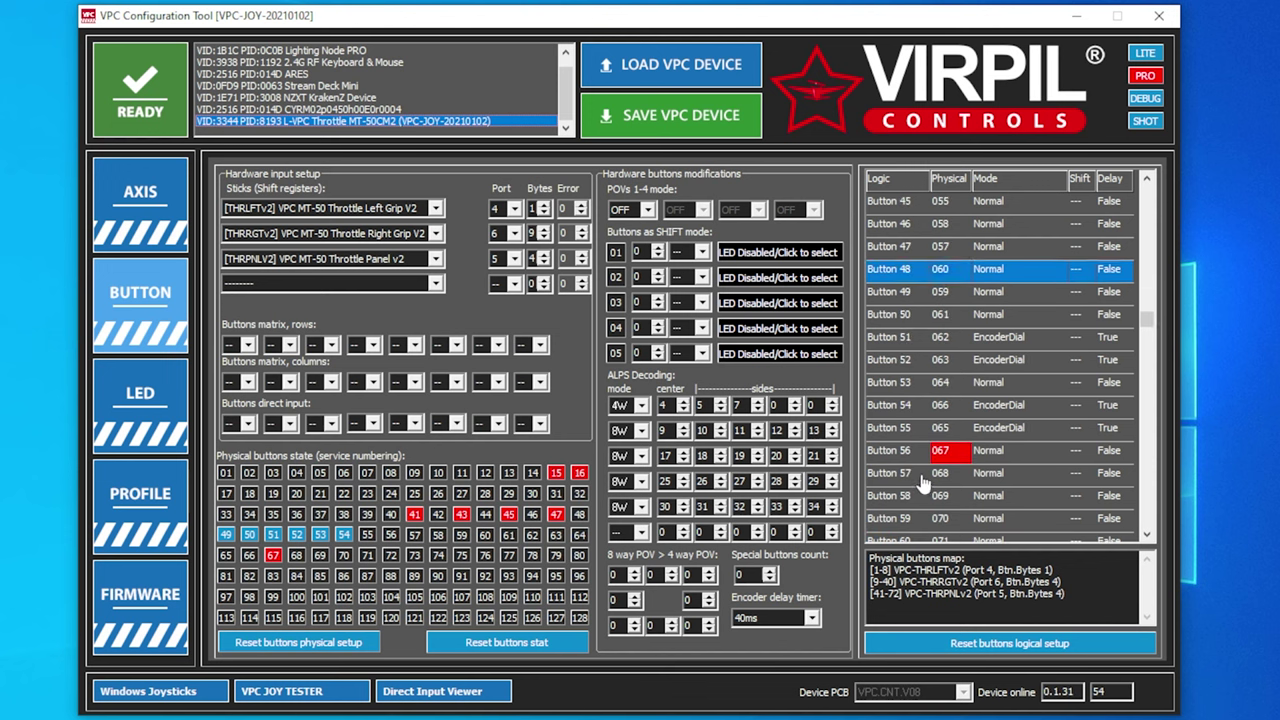
# Review the logical button assignments upward from Button 48 to the start of the list.
pyautogui.press('Up')
pyautogui.press('Up')
pyautogui.press('Up')
pyautogui.press('Up')
pyautogui.press('Up')
pyautogui.press('Up')
pyautogui.press('Up')
pyautogui.press('Up')
pyautogui.press('Up')
pyautogui.press('Up')
pyautogui.press('Up')
pyautogui.press('Up')
pyautogui.press('Up')
pyautogui.press('Up')
pyautogui.press('Up')
pyautogui.press('Up')
pyautogui.press('Up')
pyautogui.press('Up')
pyautogui.press('Up')
pyautogui.press('Up')
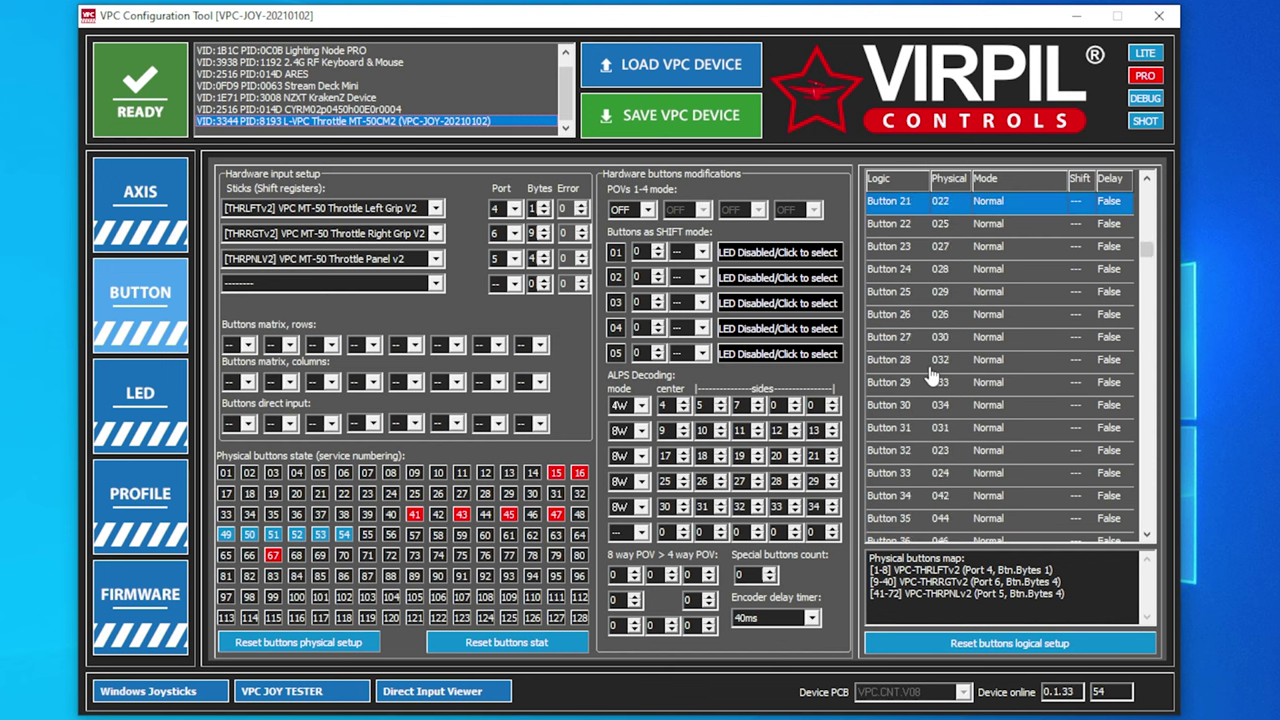
pyautogui.press('Up')
pyautogui.press('Up')
pyautogui.press('Up')
pyautogui.press('Up')
pyautogui.press('Up')
pyautogui.press('Up')
pyautogui.press('Up')
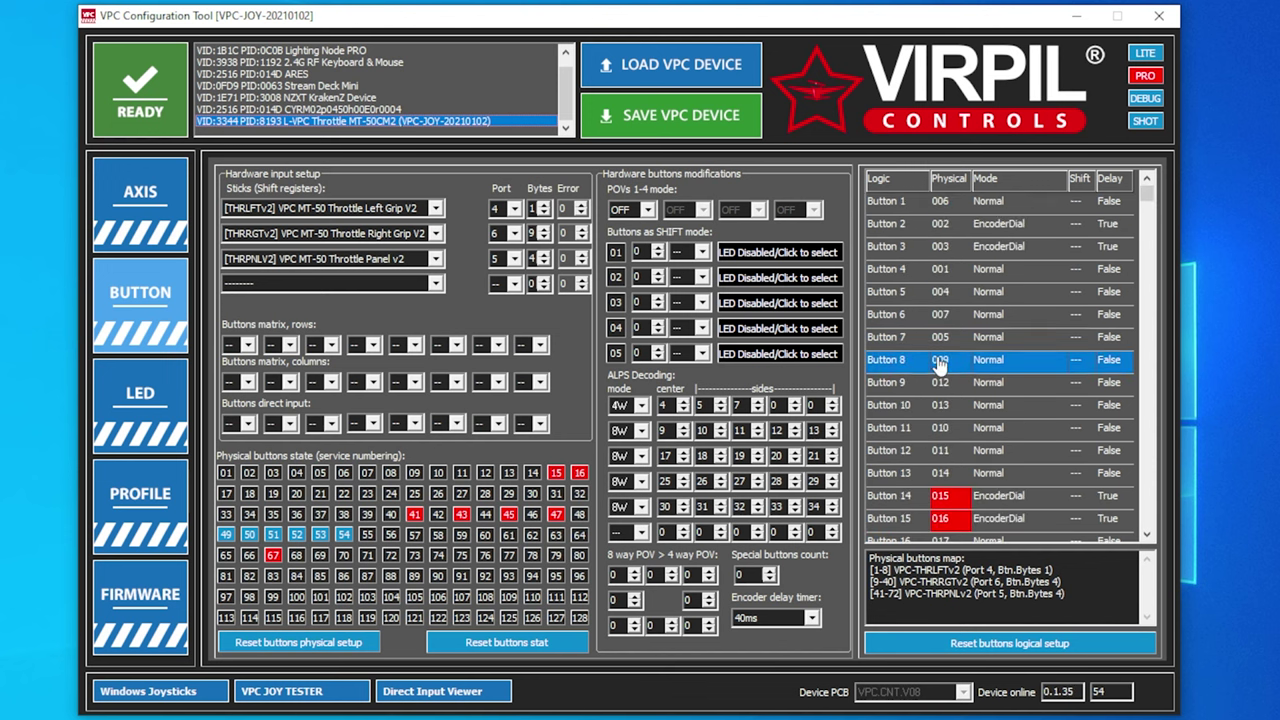
# Examine the logical button list from Button 8 down to the last assigned entry, Button 60.
pyautogui.press('Down')
pyautogui.press('Down')
pyautogui.press('Down')
pyautogui.press('Down')
pyautogui.press('Down')
pyautogui.press('Down')
pyautogui.press('Down')
pyautogui.press('Down')
pyautogui.press('Down')
pyautogui.press('Down')
pyautogui.press('Down')
pyautogui.press('Down')
pyautogui.press('Down')
pyautogui.press('Down')
pyautogui.press('Down')
pyautogui.press('Down')
pyautogui.press('Down')
pyautogui.press('Down')
pyautogui.press('Down')
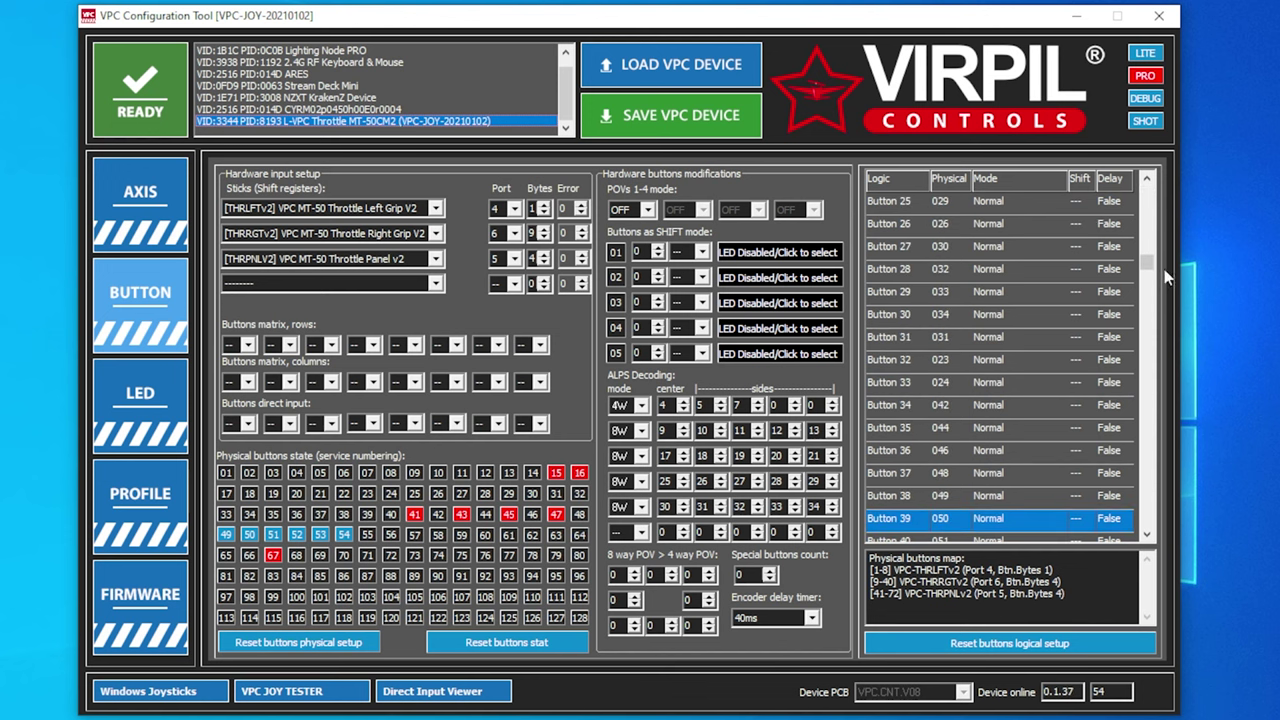
pyautogui.moveTo(1153, 270); pyautogui.dragTo(1146, 525)
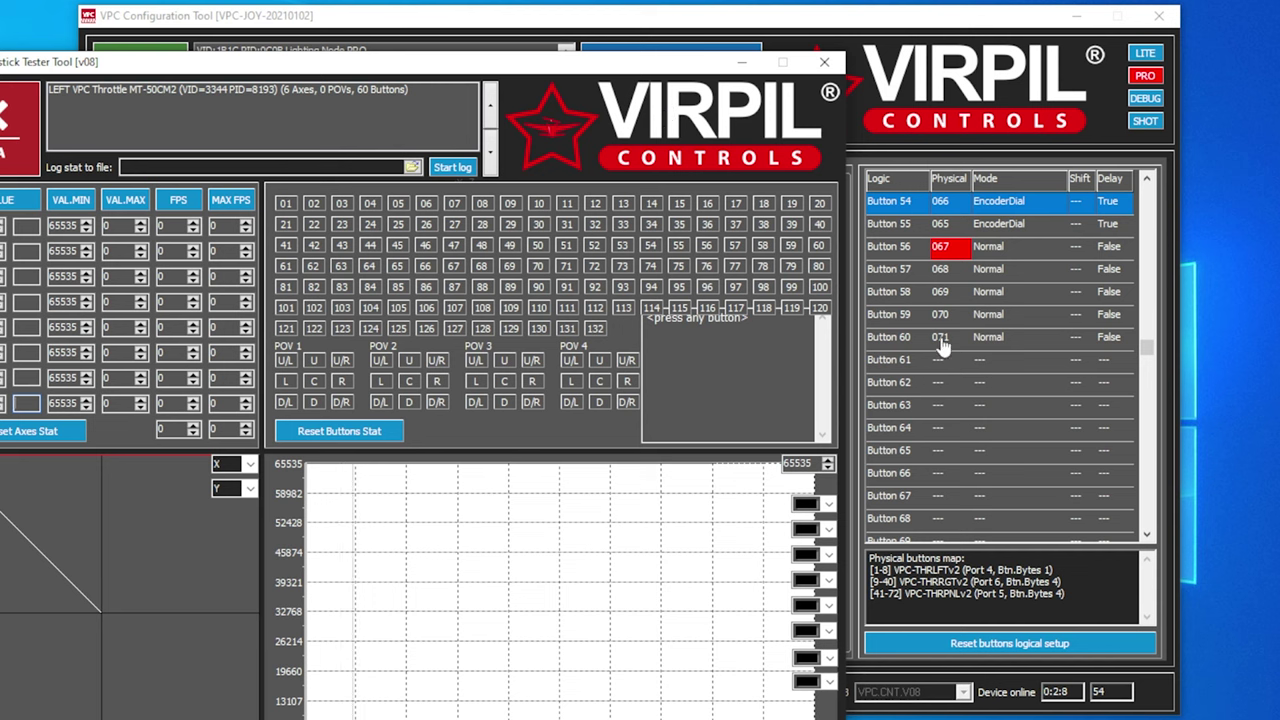
# Check the assignments around Buttons 35 to 49 against the LEFT VPC Throttle MT-50CM2 in the Joystick Tester Tool, and close the tester.
pyautogui.scroll(5, 953, 352)
pyautogui.press('Up')
pyautogui.press('Up')
pyautogui.press('Up')
pyautogui.press('Up')
pyautogui.press('Up')
pyautogui.press('Up')
pyautogui.press('Up')
pyautogui.press('Up')
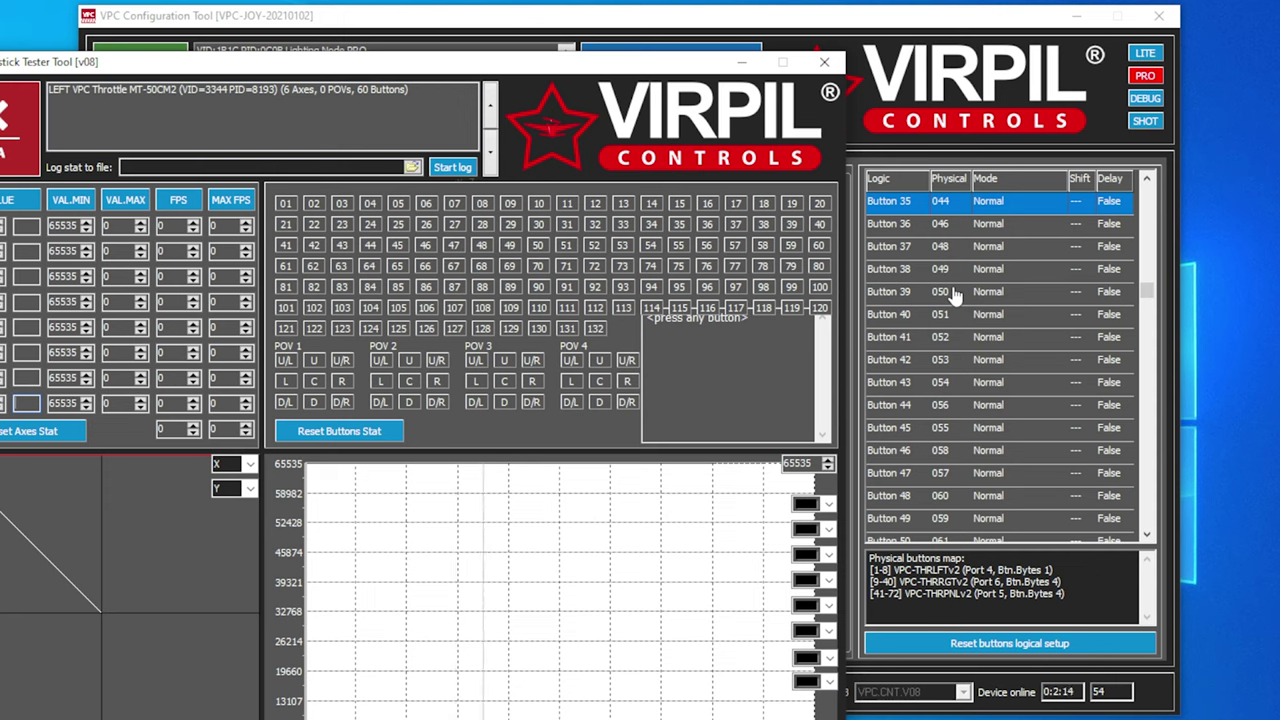
pyautogui.click(222, 94)
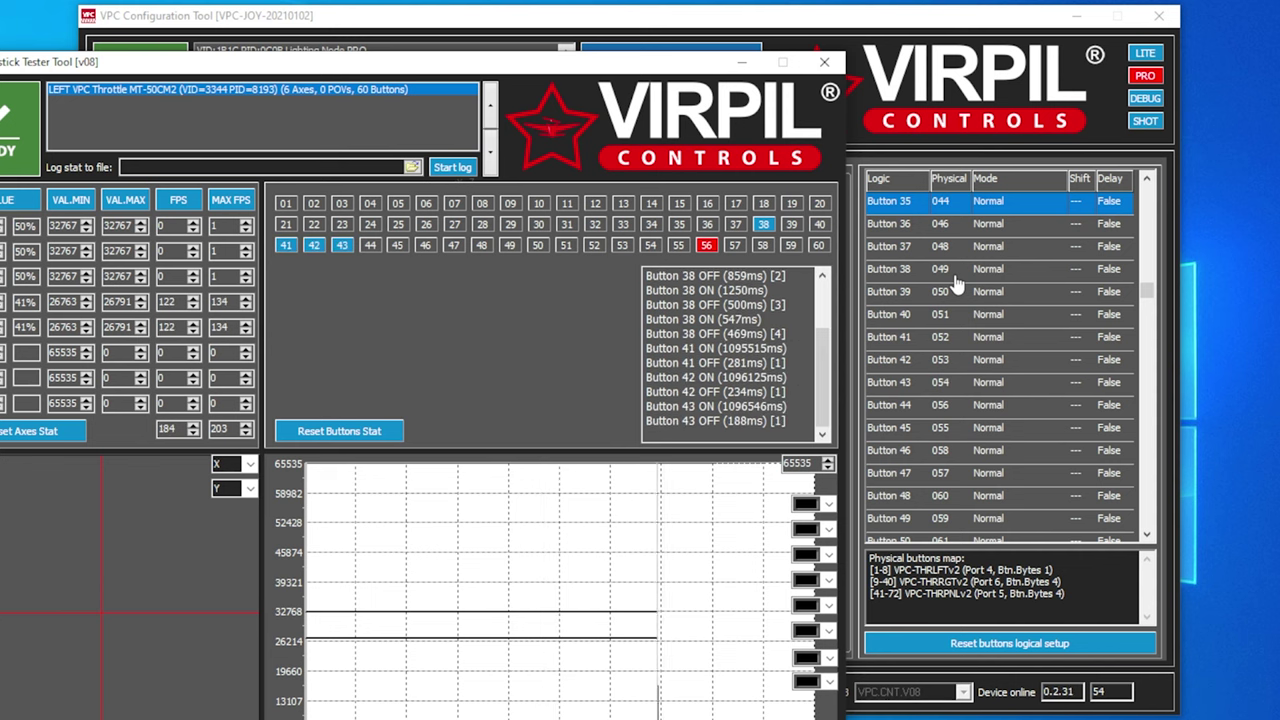
pyautogui.click(824, 62)
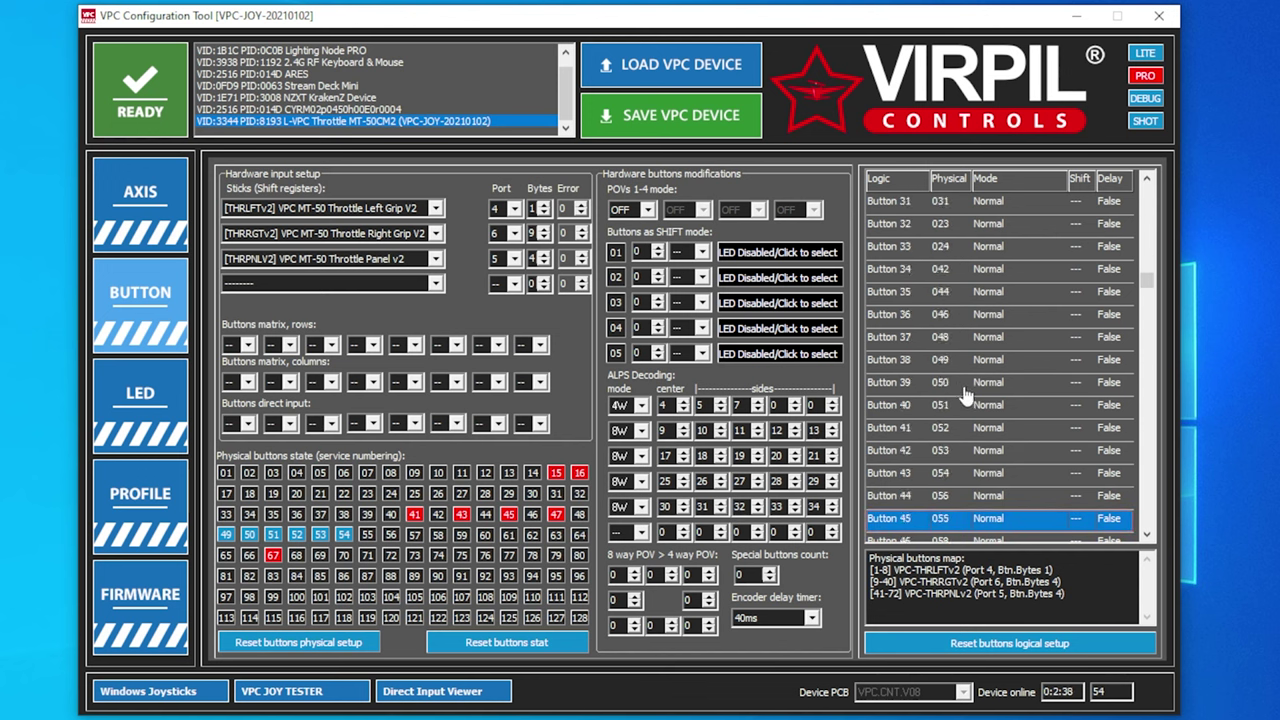
# Set logical Button 38's mode to Inverted and save the settings to the VPC device.
pyautogui.click(973, 389)
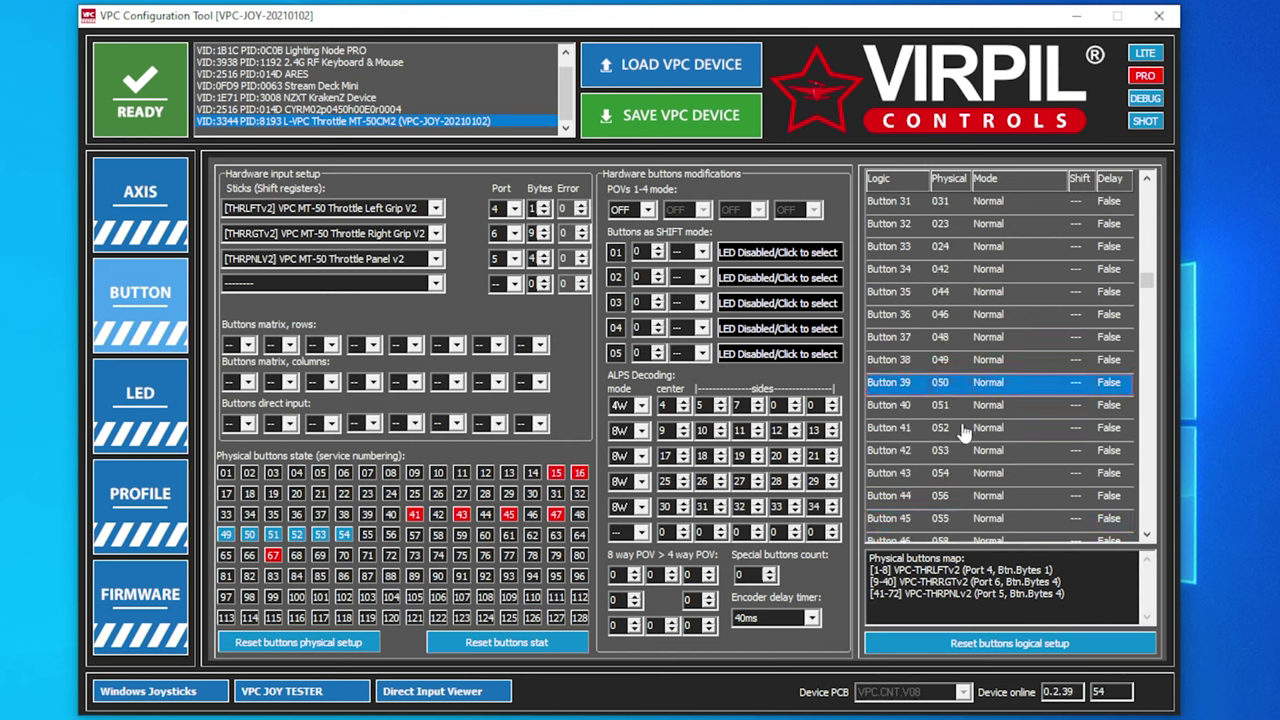
pyautogui.click(975, 366)
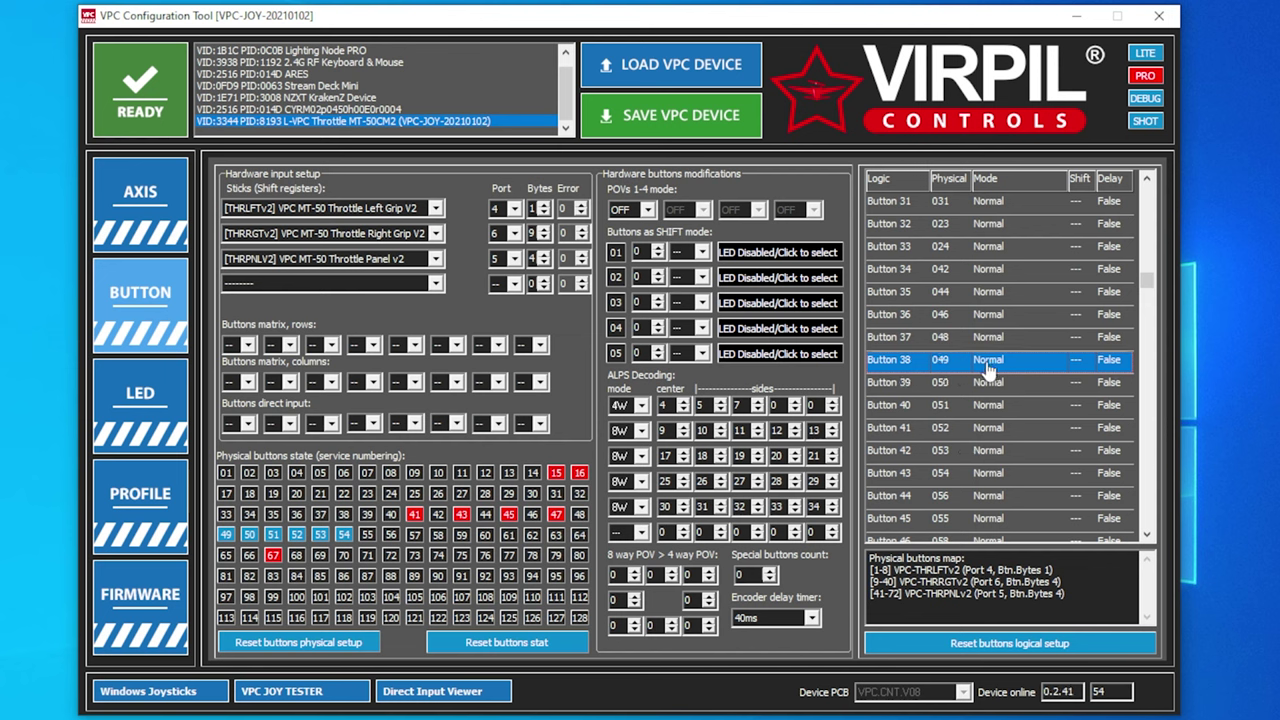
pyautogui.doubleClick(993, 370)
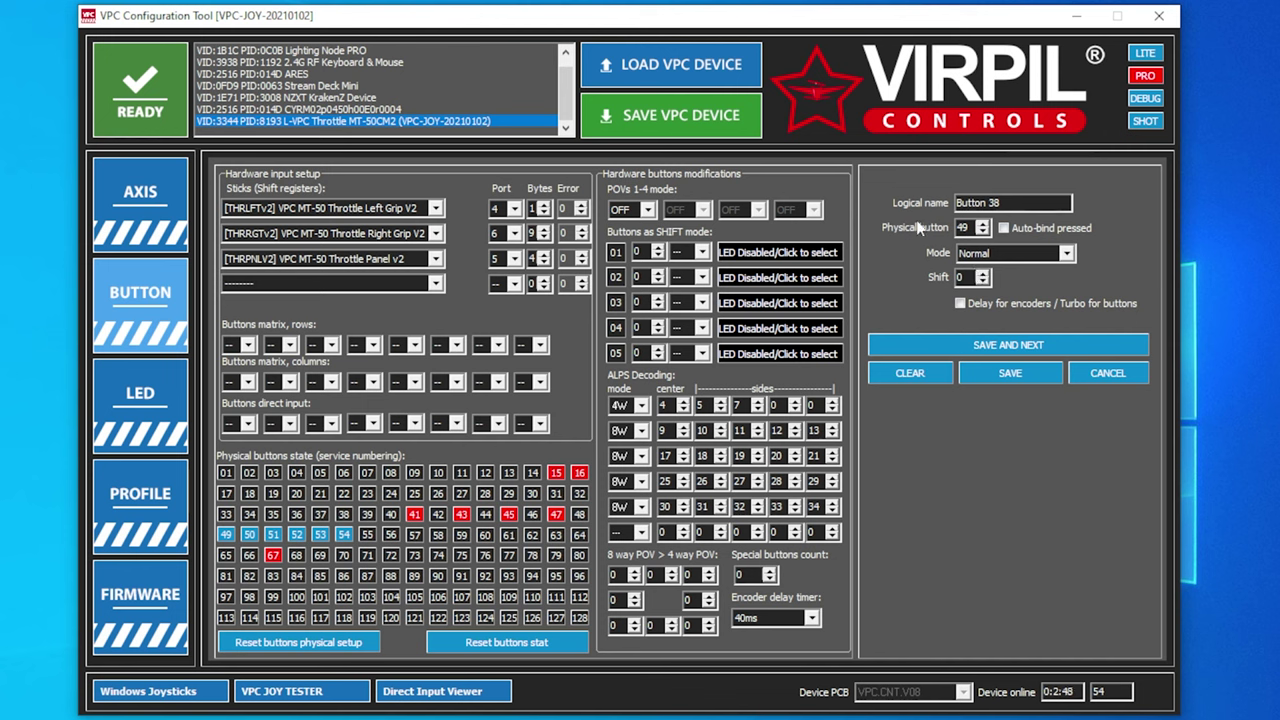
pyautogui.click(1067, 254)
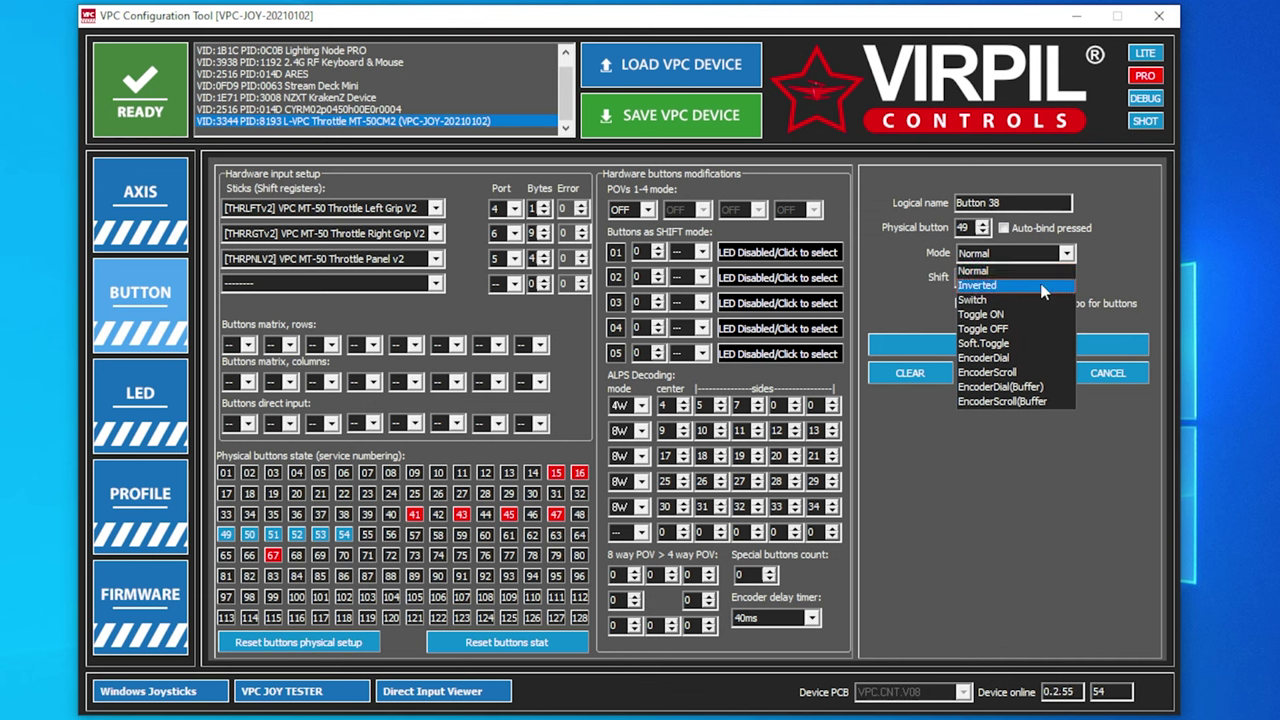
pyautogui.click(1043, 287)
pyautogui.click(1011, 373)
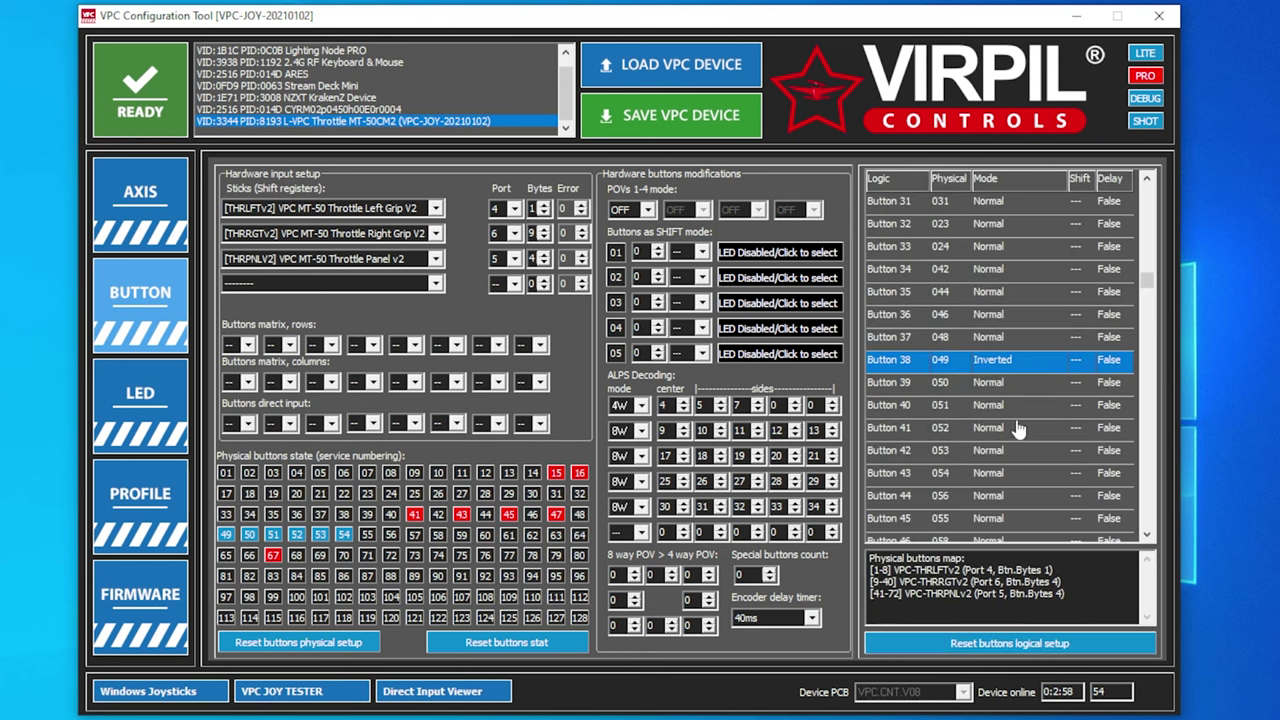
pyautogui.click(672, 128)
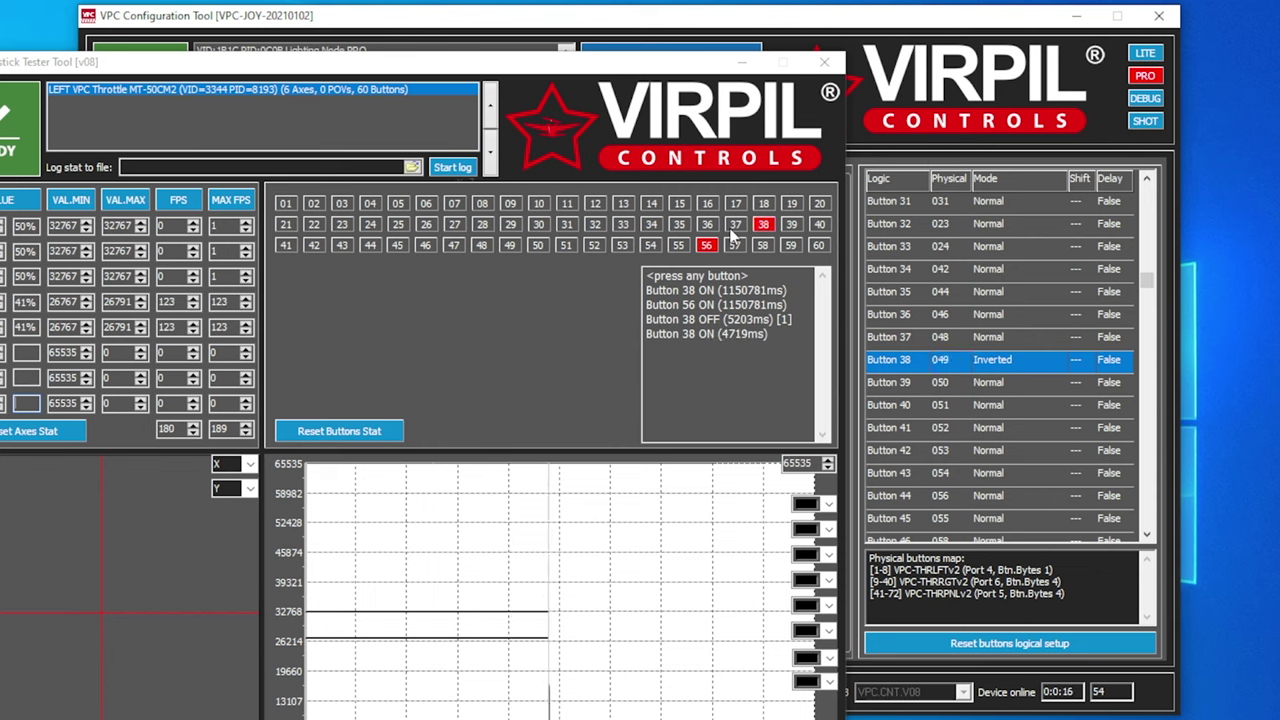
# Set logical Button 38's mode to Soft.Toggle and save the button.
pyautogui.doubleClick(905, 359)
pyautogui.click(1068, 254)
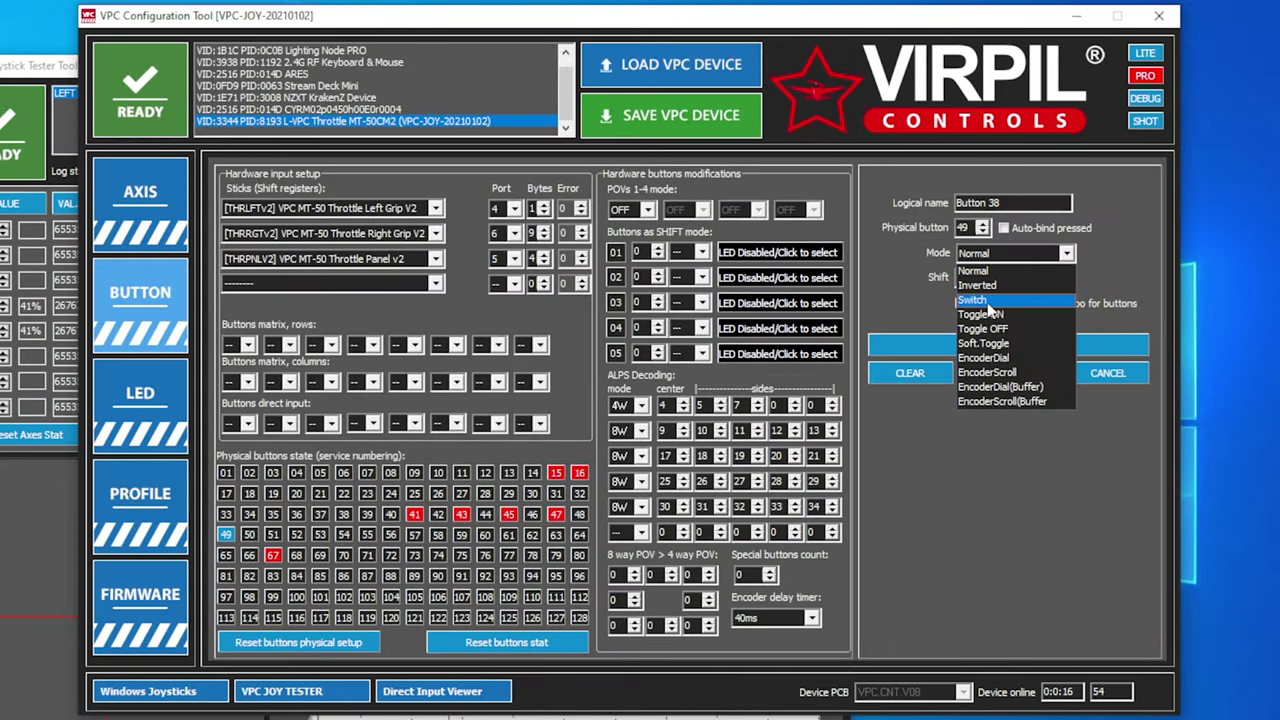
pyautogui.click(996, 344)
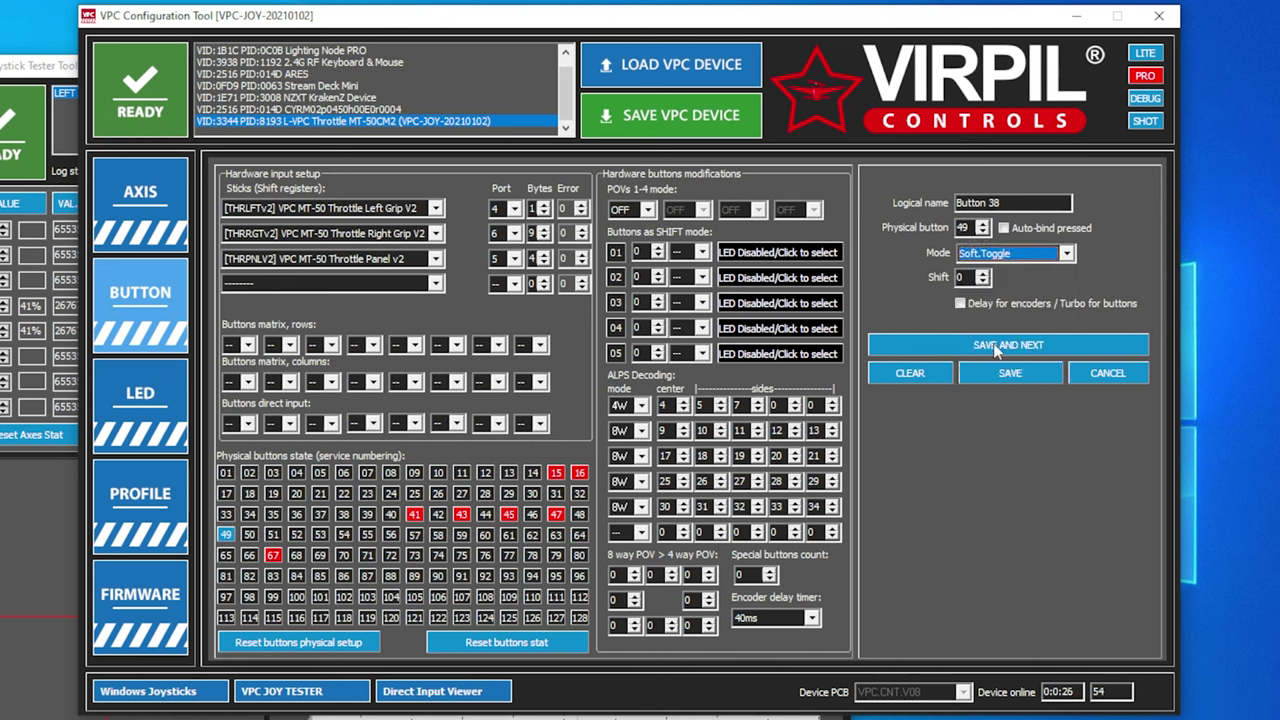
pyautogui.click(1017, 376)
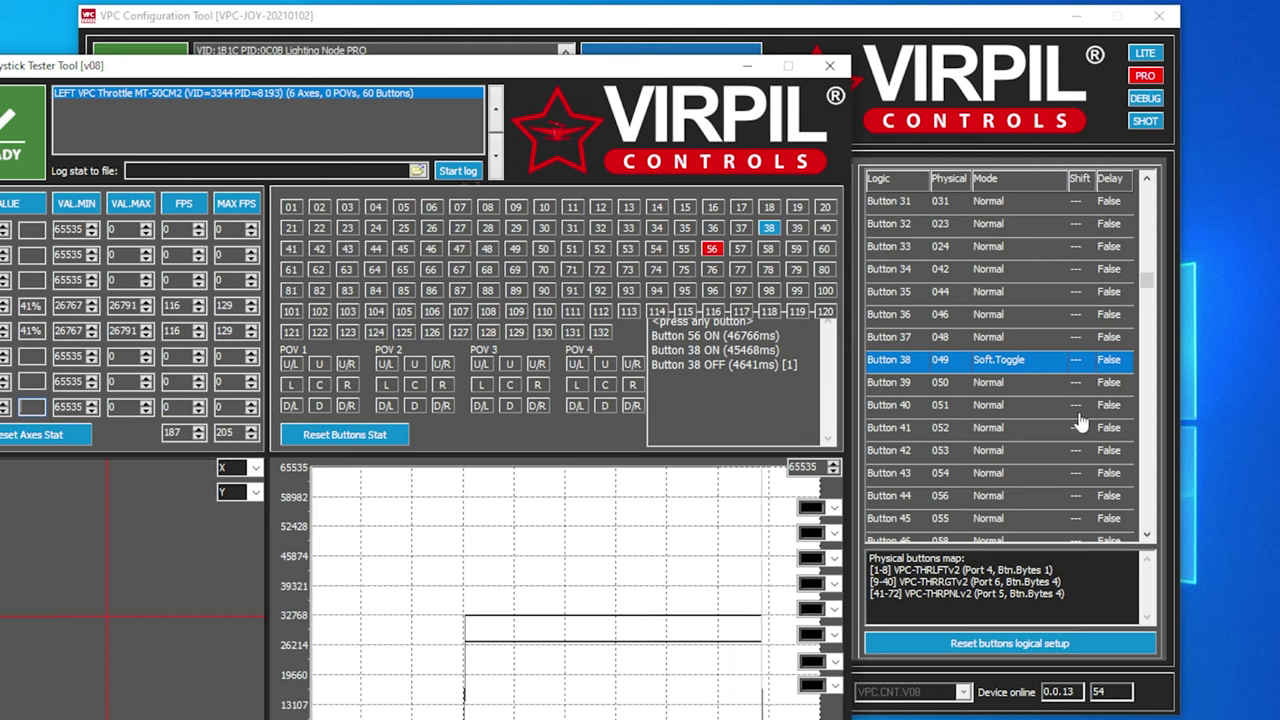
# Restore logical Button 38's mode to Normal and save the button.
pyautogui.doubleClick(1000, 359)
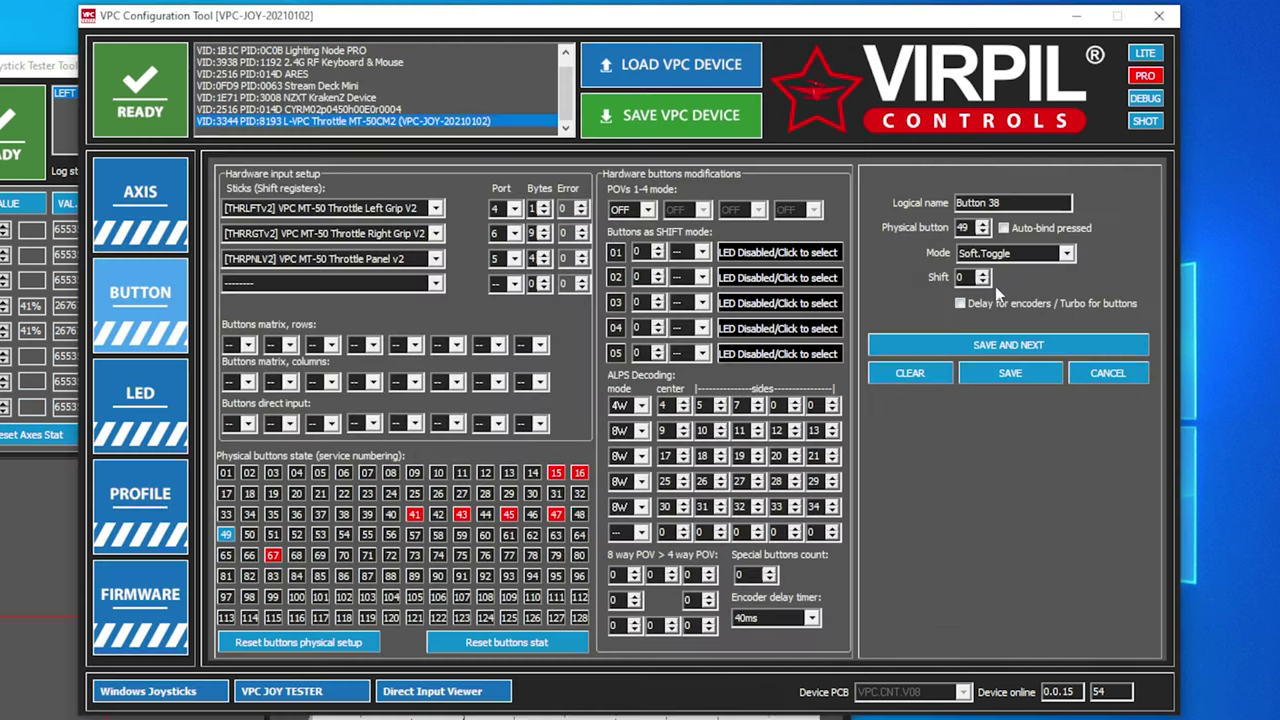
pyautogui.click(1068, 255)
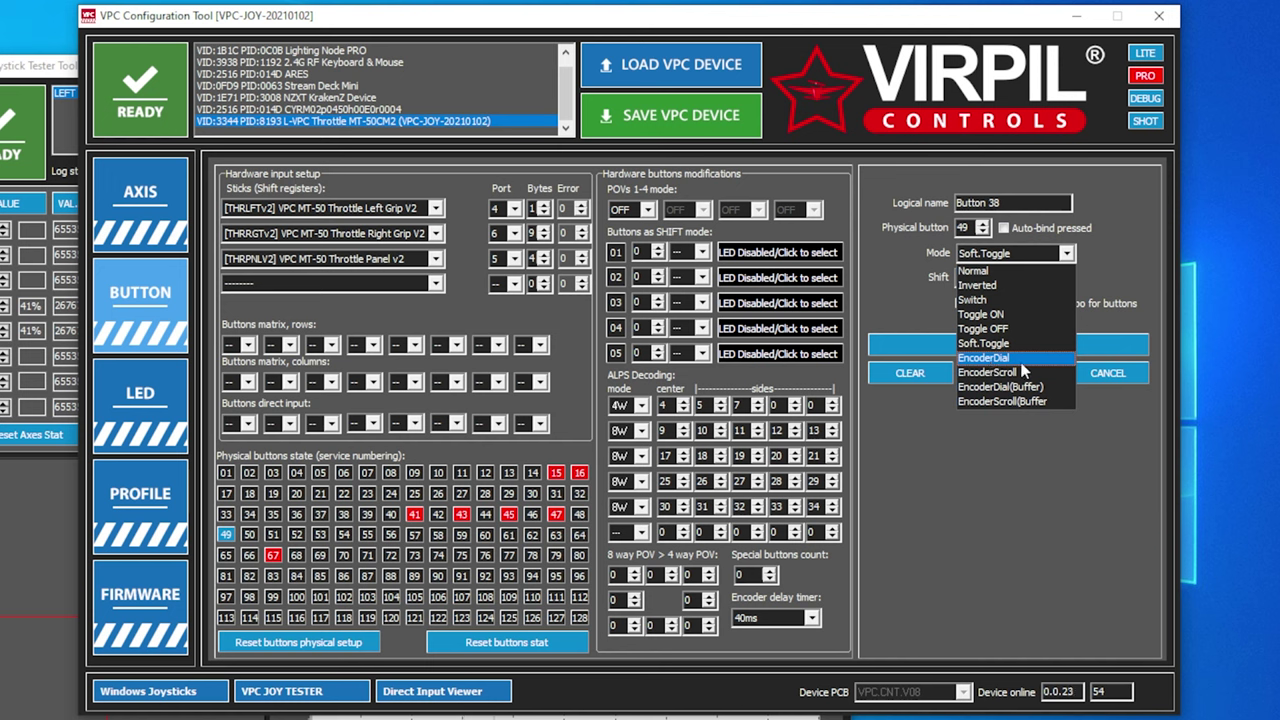
pyautogui.click(988, 272)
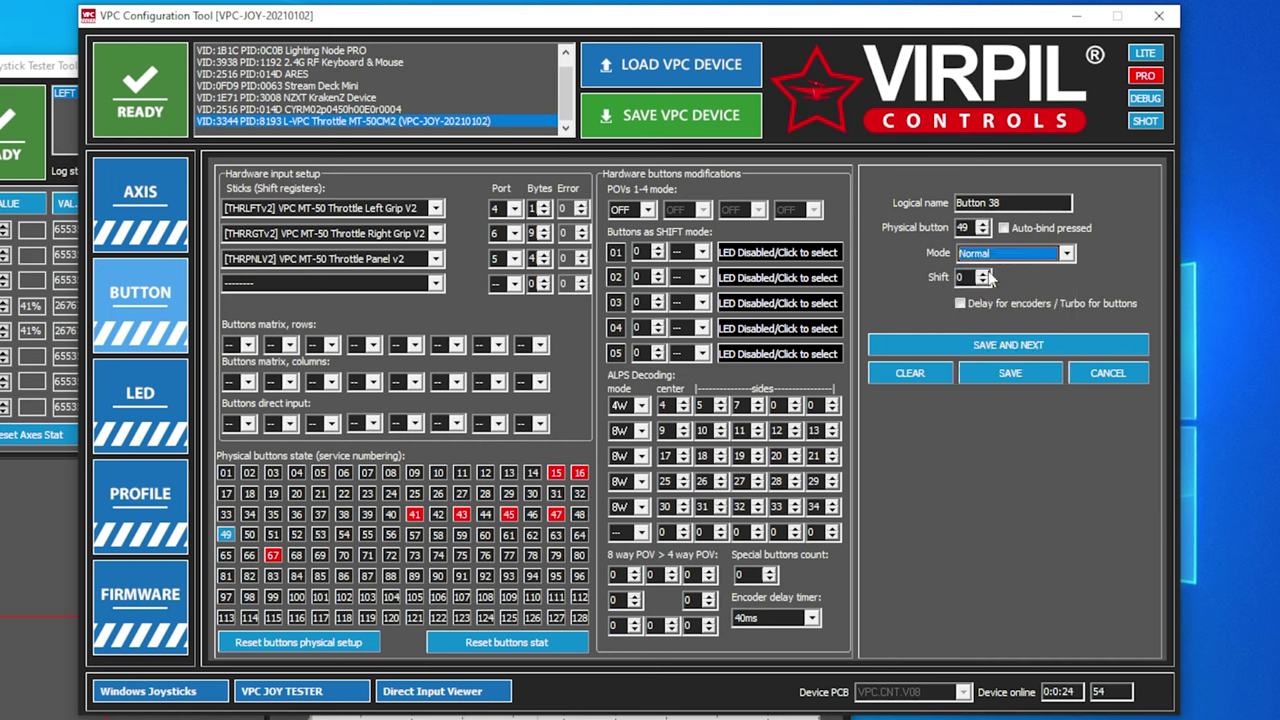
pyautogui.click(1021, 380)
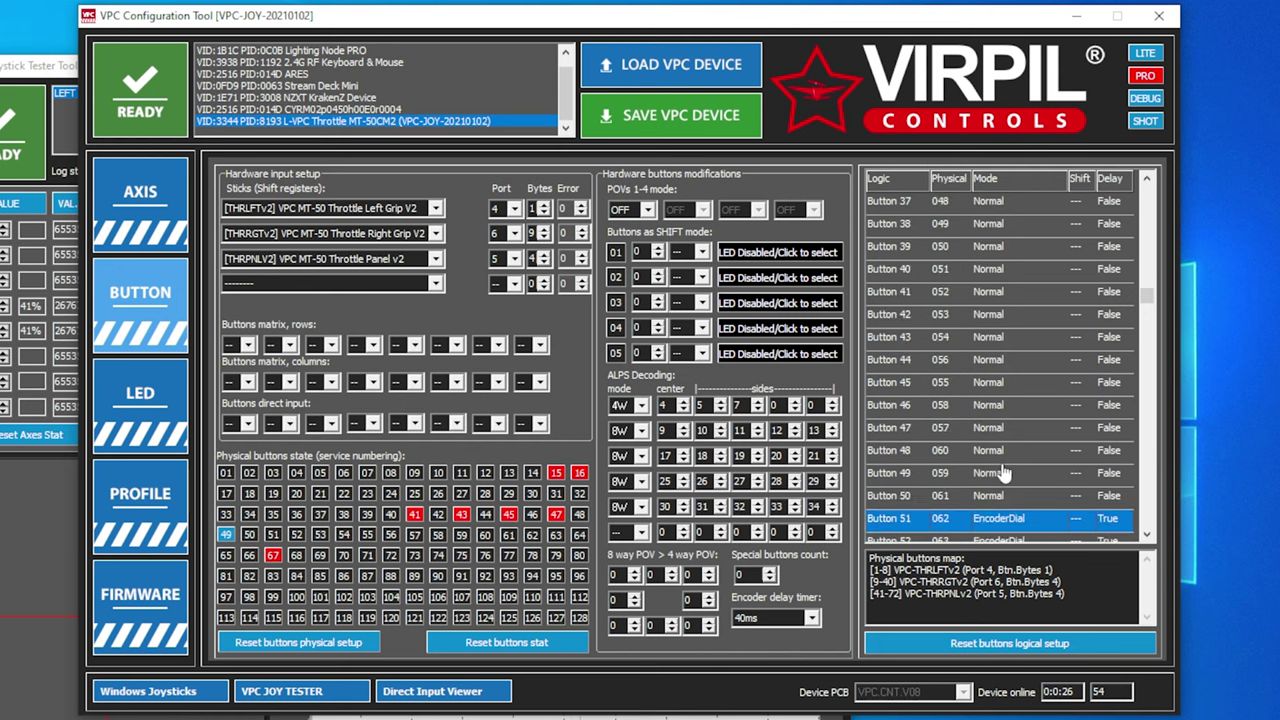
# Try the EncoderDial(Buffer) mode on logical Button 51, return it to EncoderDial and save the button.
pyautogui.doubleClick(985, 476)
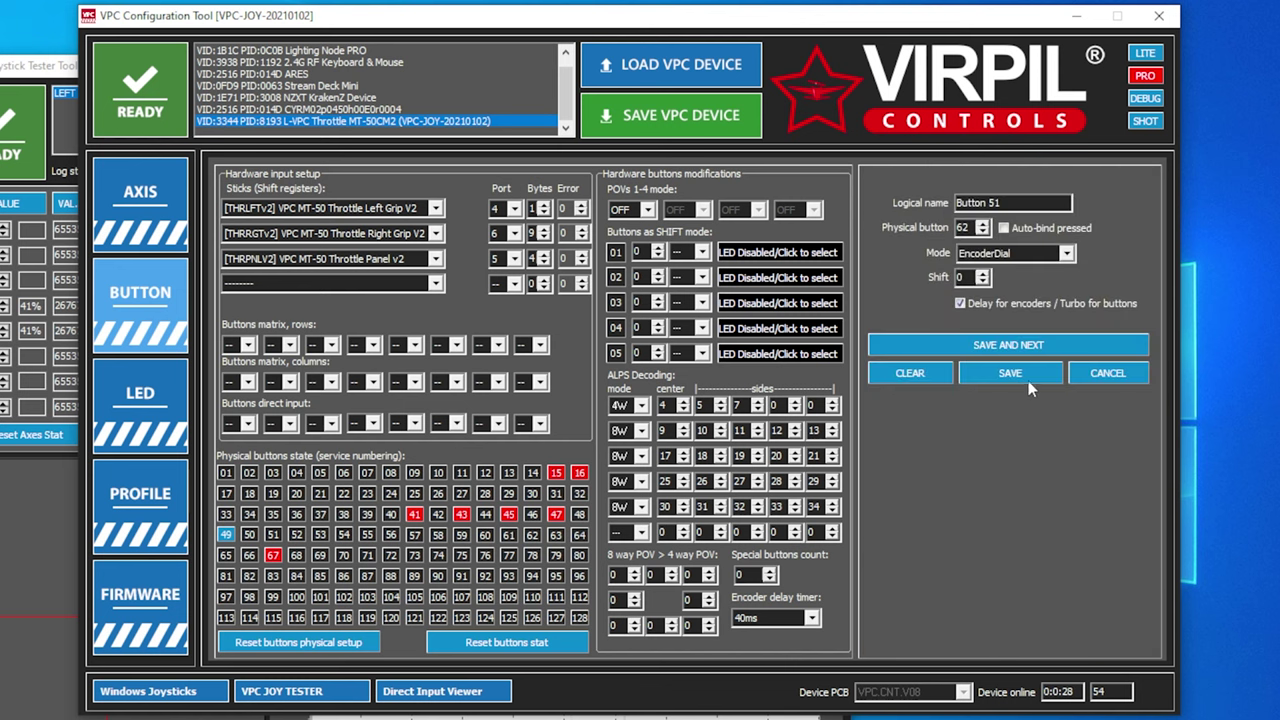
pyautogui.click(1062, 256)
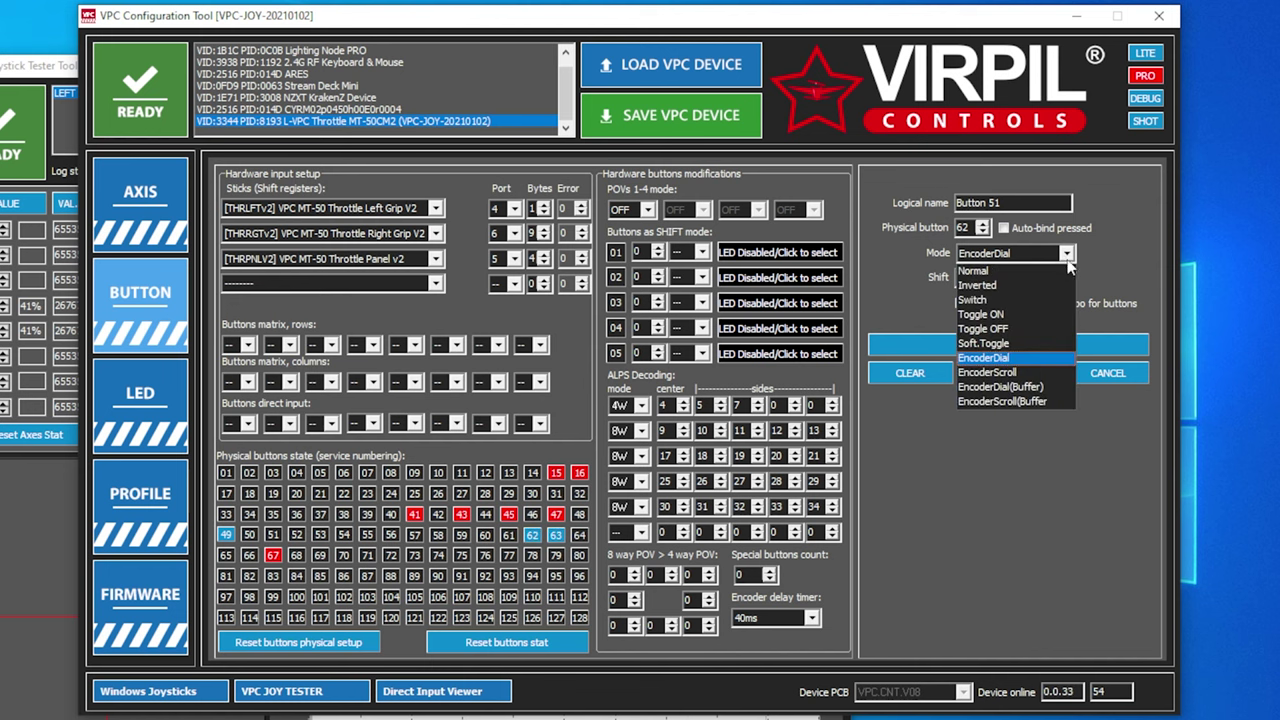
pyautogui.click(1022, 388)
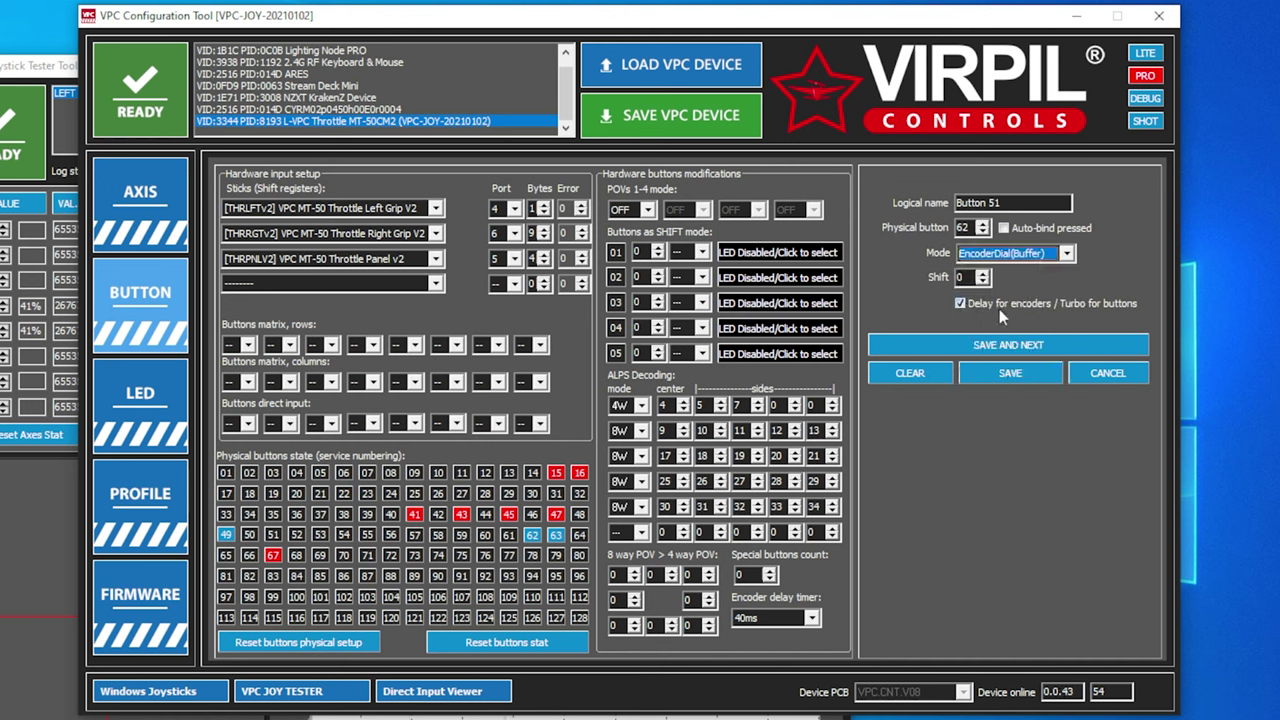
pyautogui.click(1066, 256)
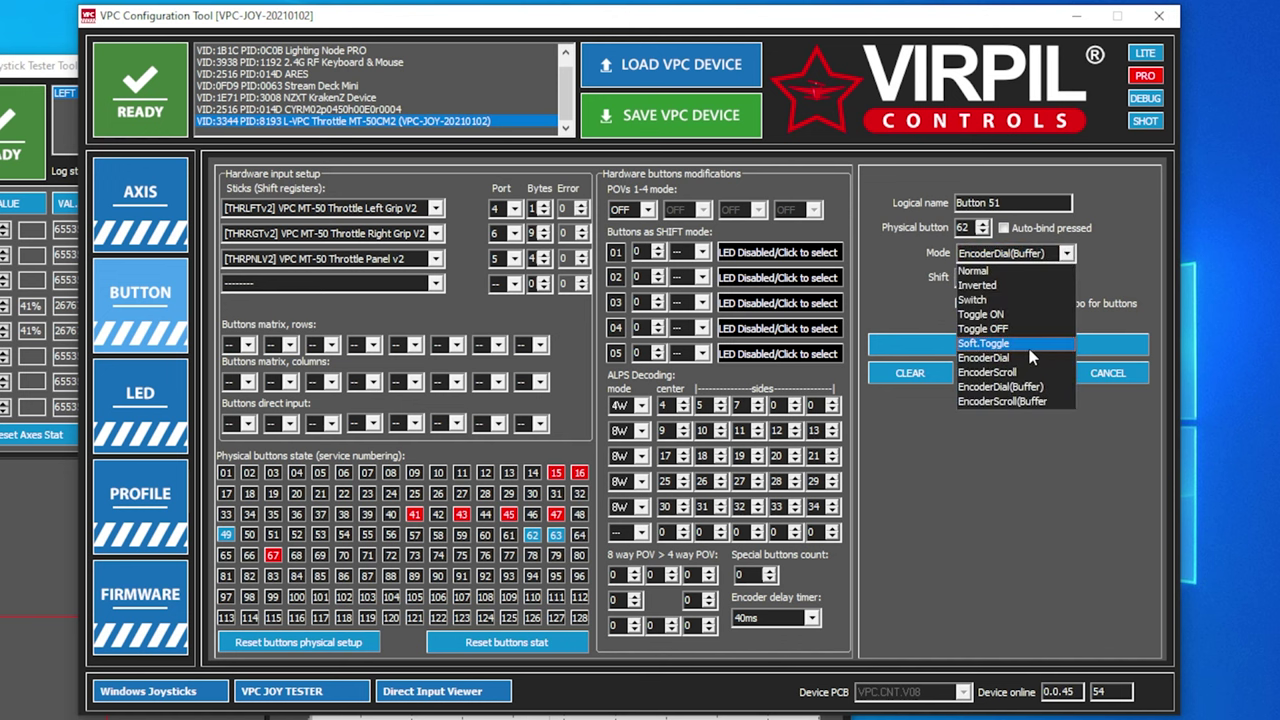
pyautogui.click(1026, 361)
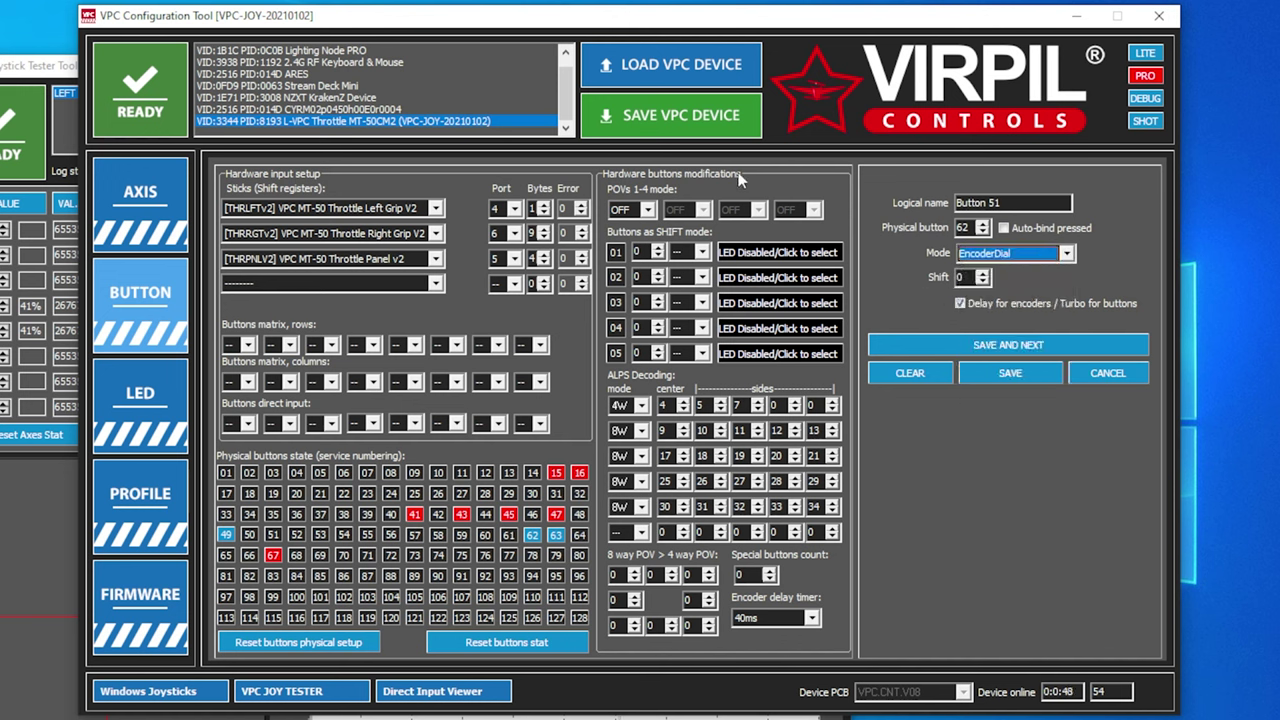
pyautogui.click(978, 375)
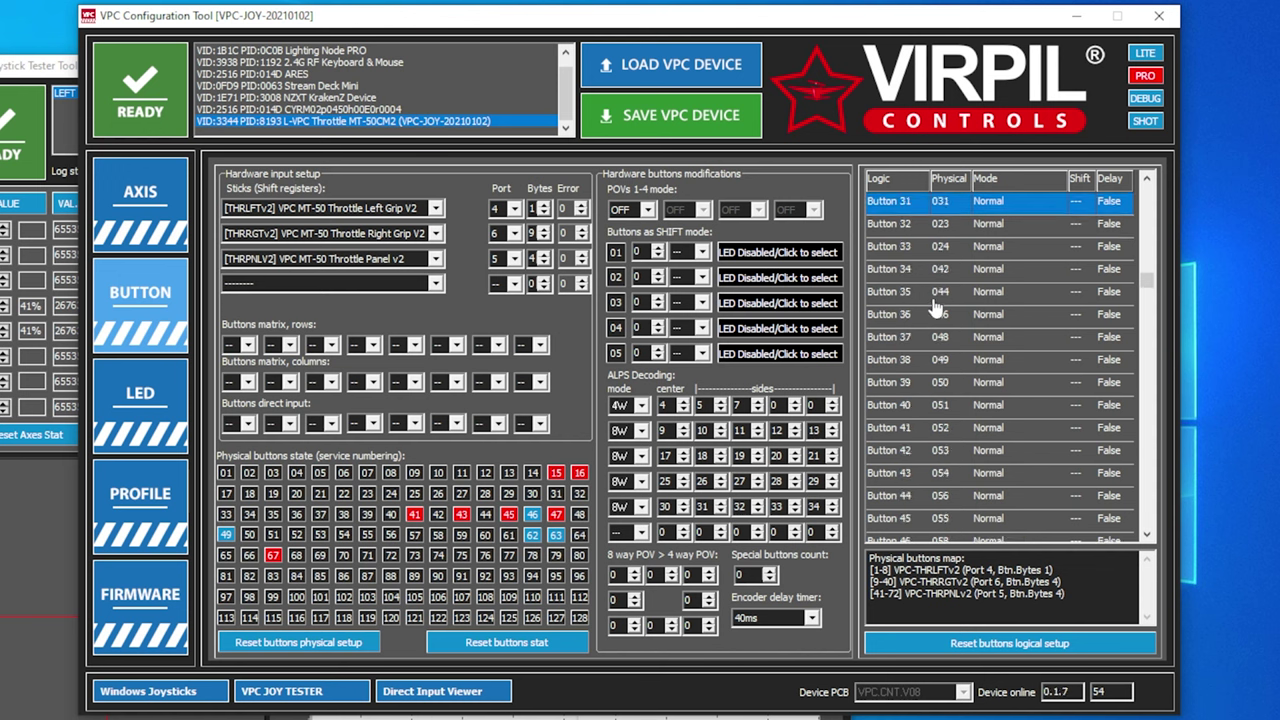
# Check logical Buttons 35 and 36 against the button read-out in the Joystick Tester Tool.
pyautogui.click(932, 299)
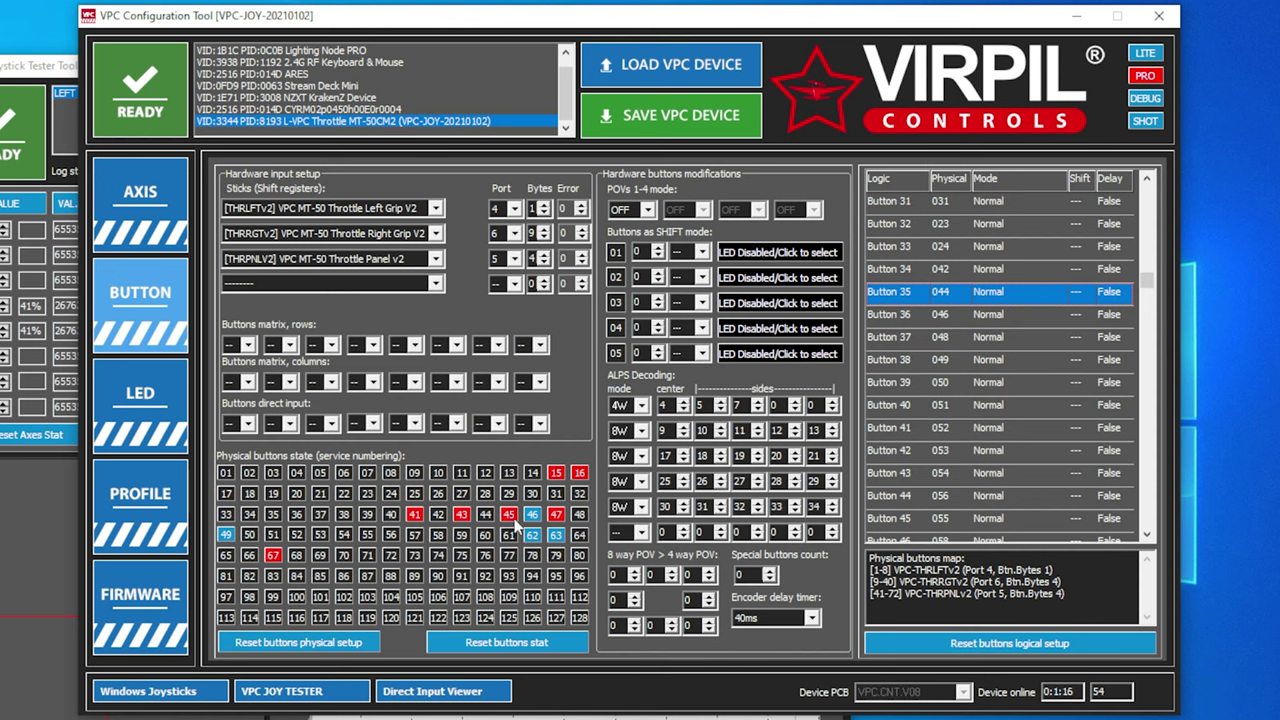
pyautogui.click(14, 66)
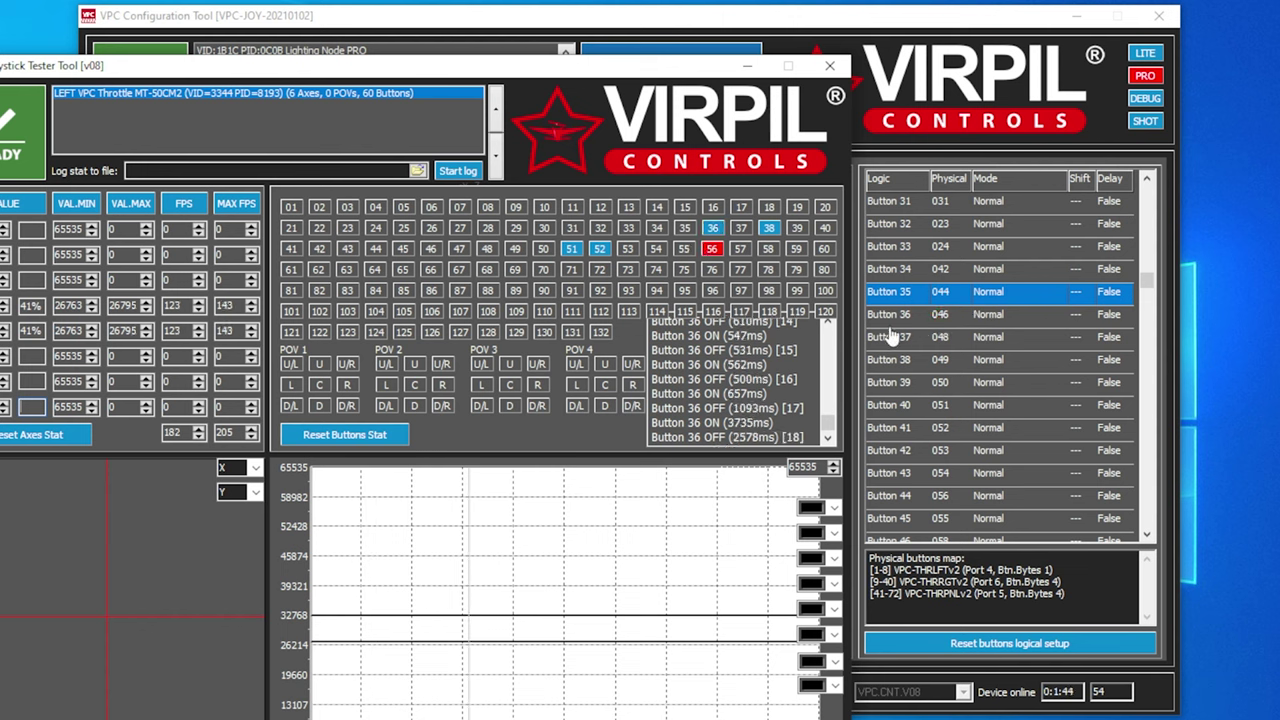
pyautogui.click(955, 314)
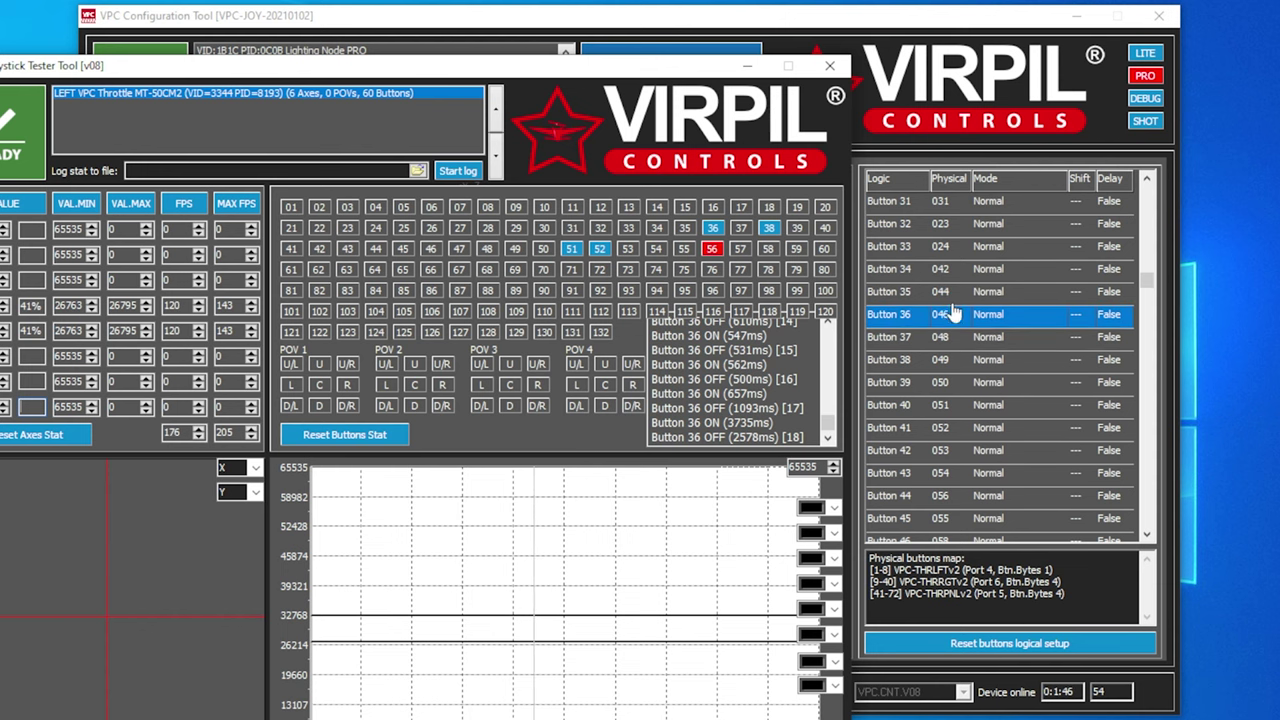
# Assign physical button 45 to logical Button 61 in Normal mode and save the settings to the VPC device.
pyautogui.click(770, 22)
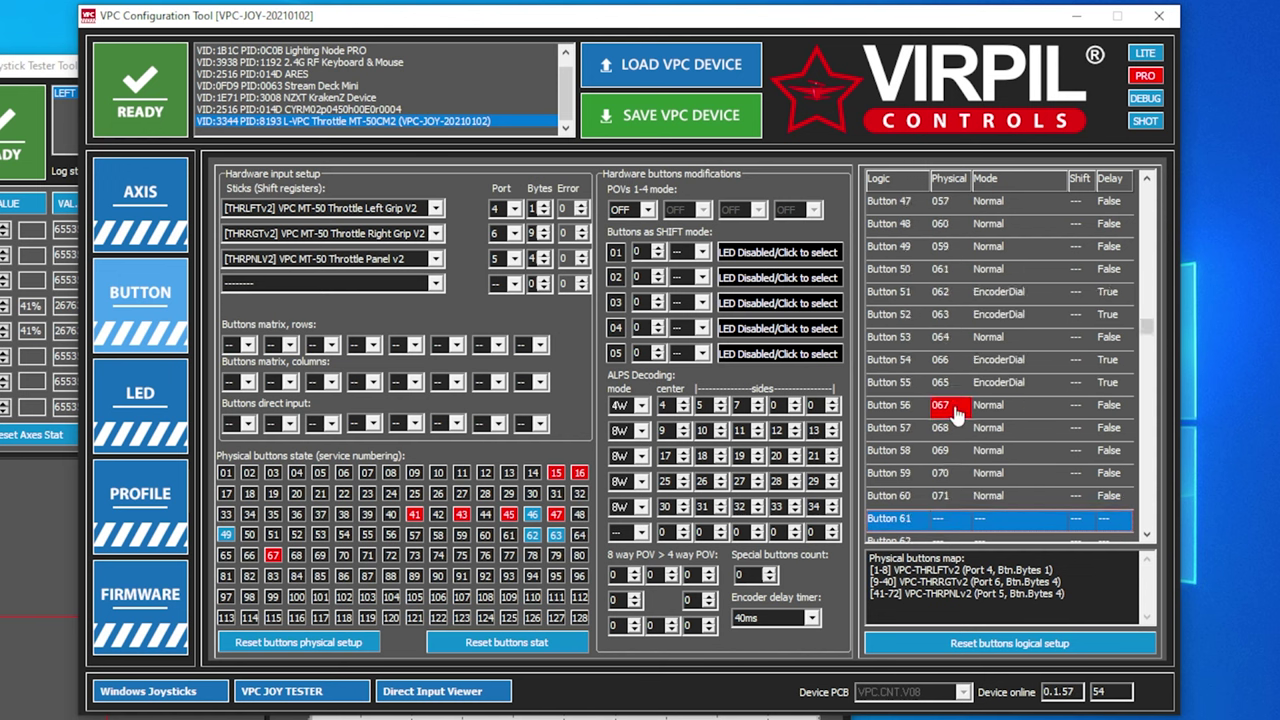
pyautogui.click(947, 413)
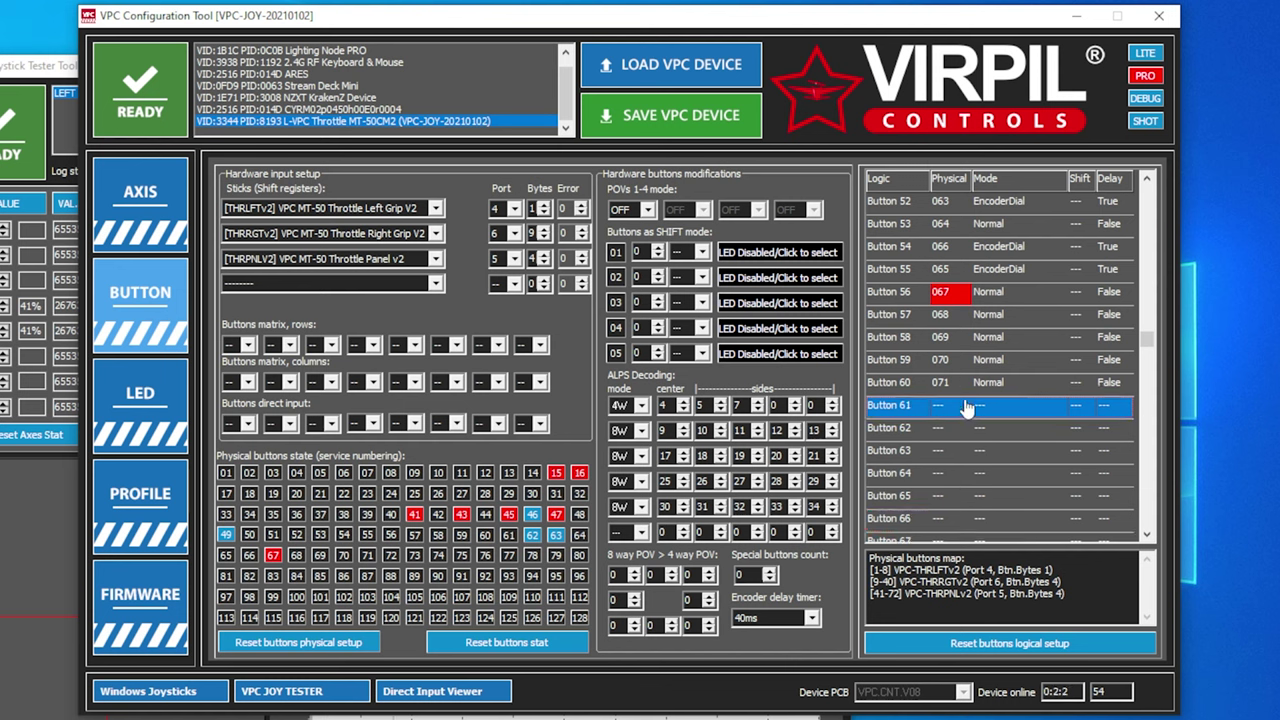
pyautogui.doubleClick(975, 410)
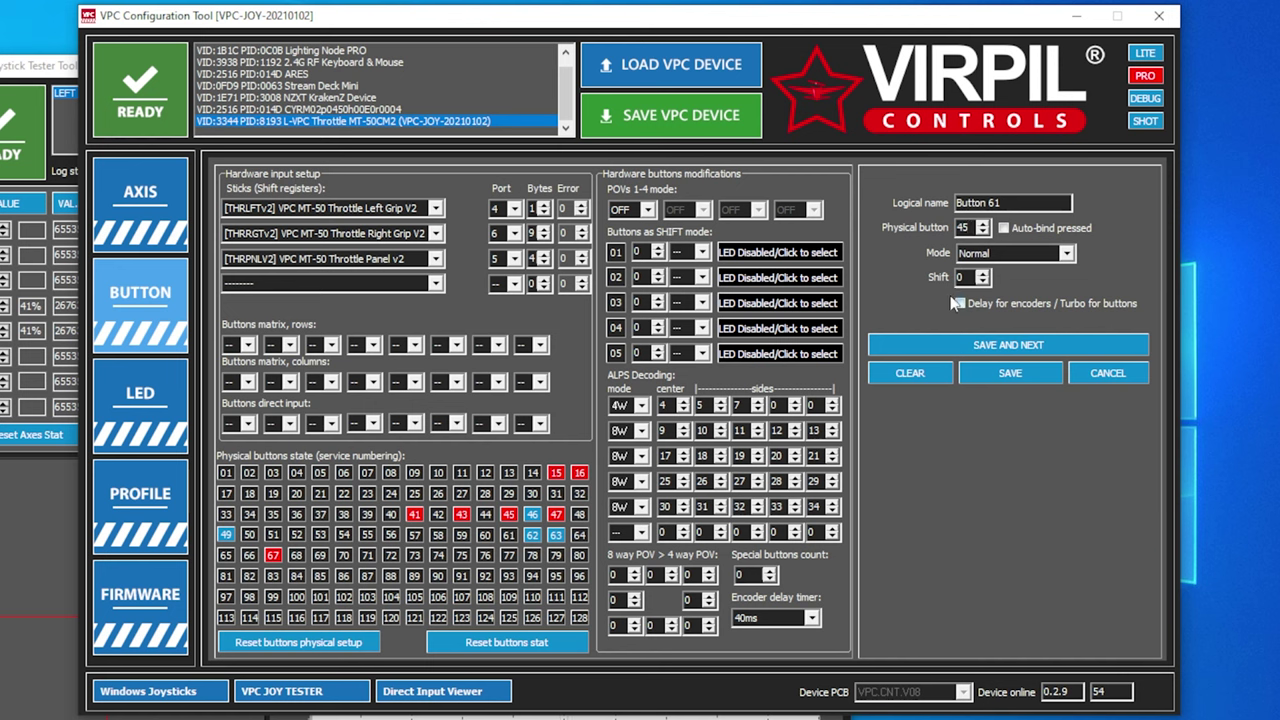
pyautogui.click(1013, 372)
pyautogui.click(658, 116)
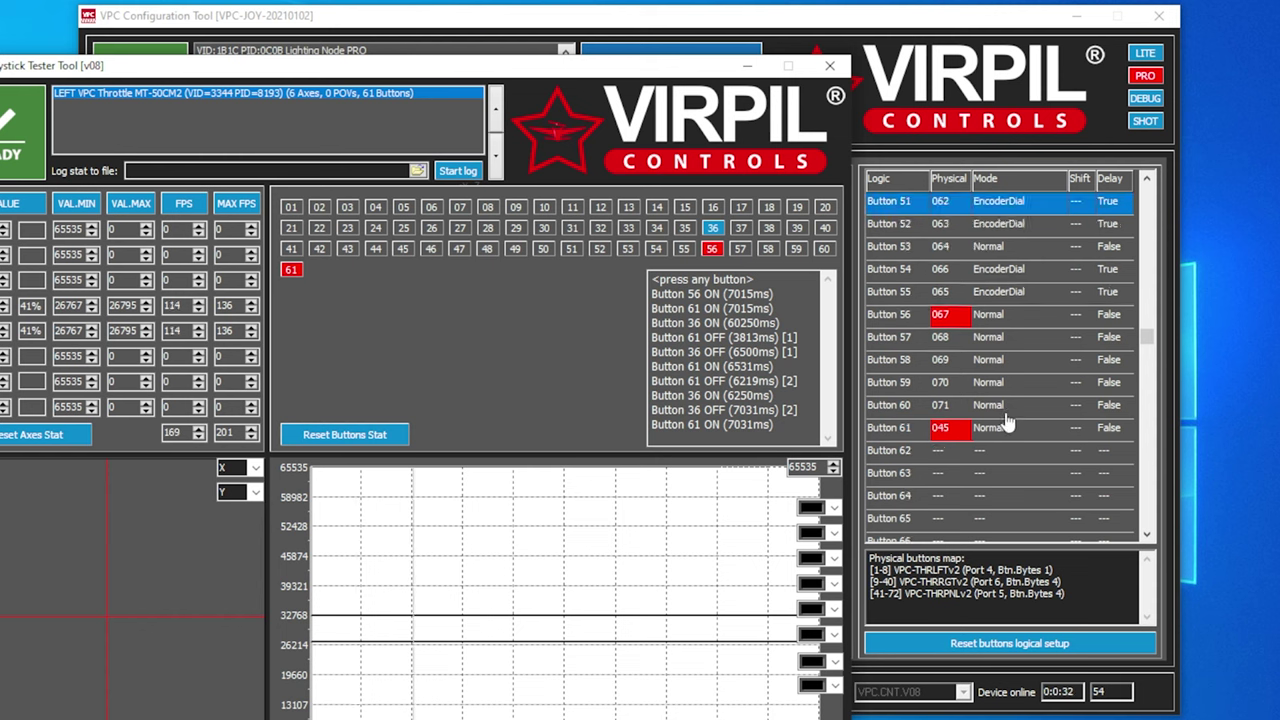
pyautogui.scroll(6, 929, 423)
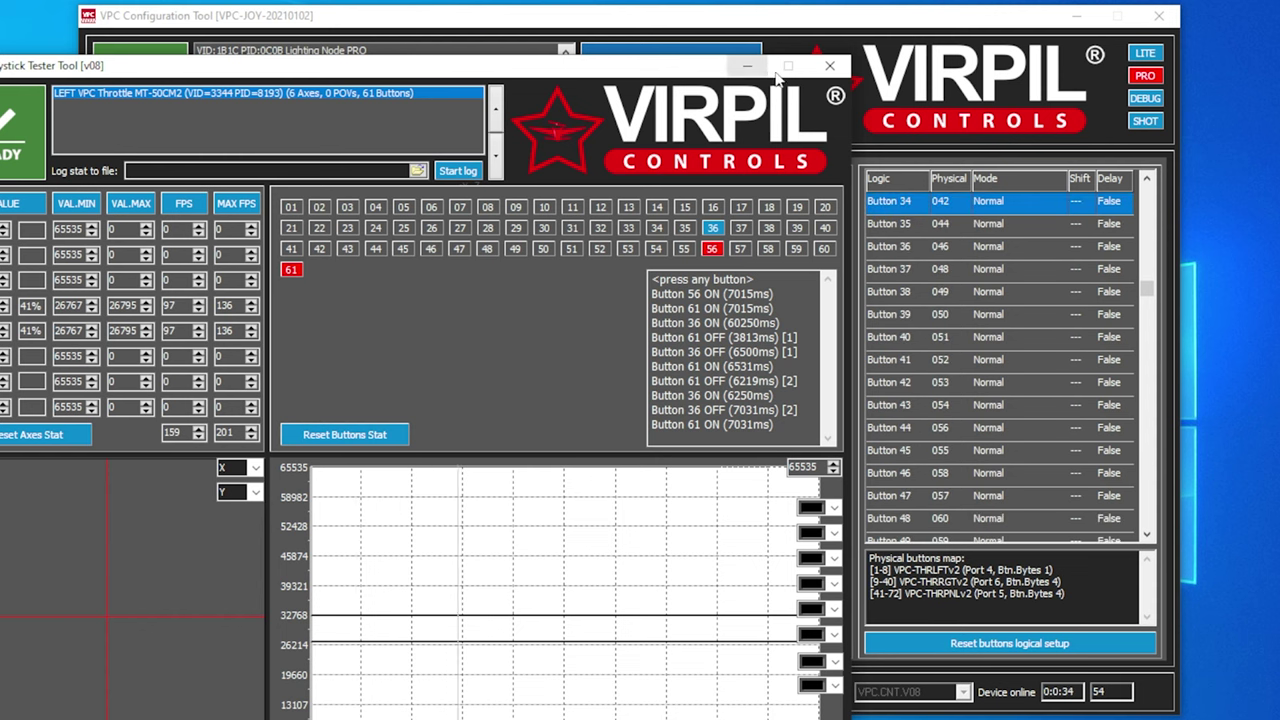
# Enable the predefined axis-to-button ranges 0%, 50% and 100% for the rZ axis and save the settings to the VPC device.
pyautogui.click(830, 66)
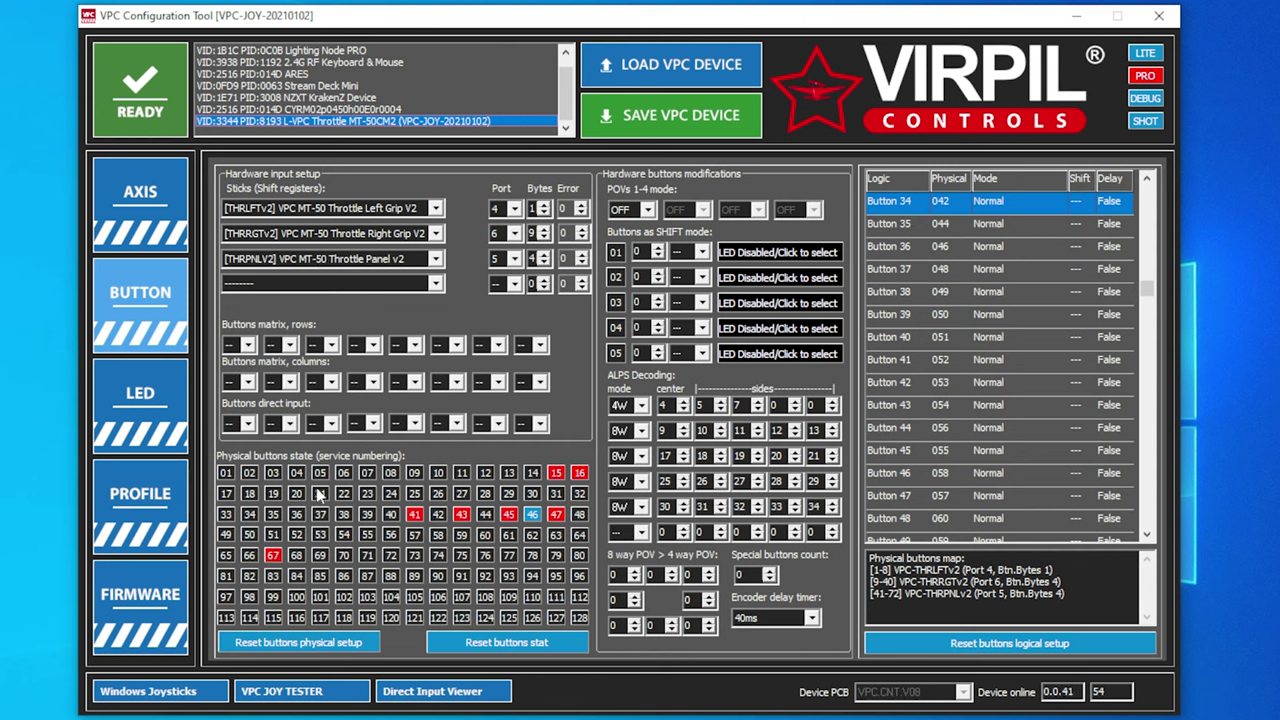
pyautogui.click(142, 206)
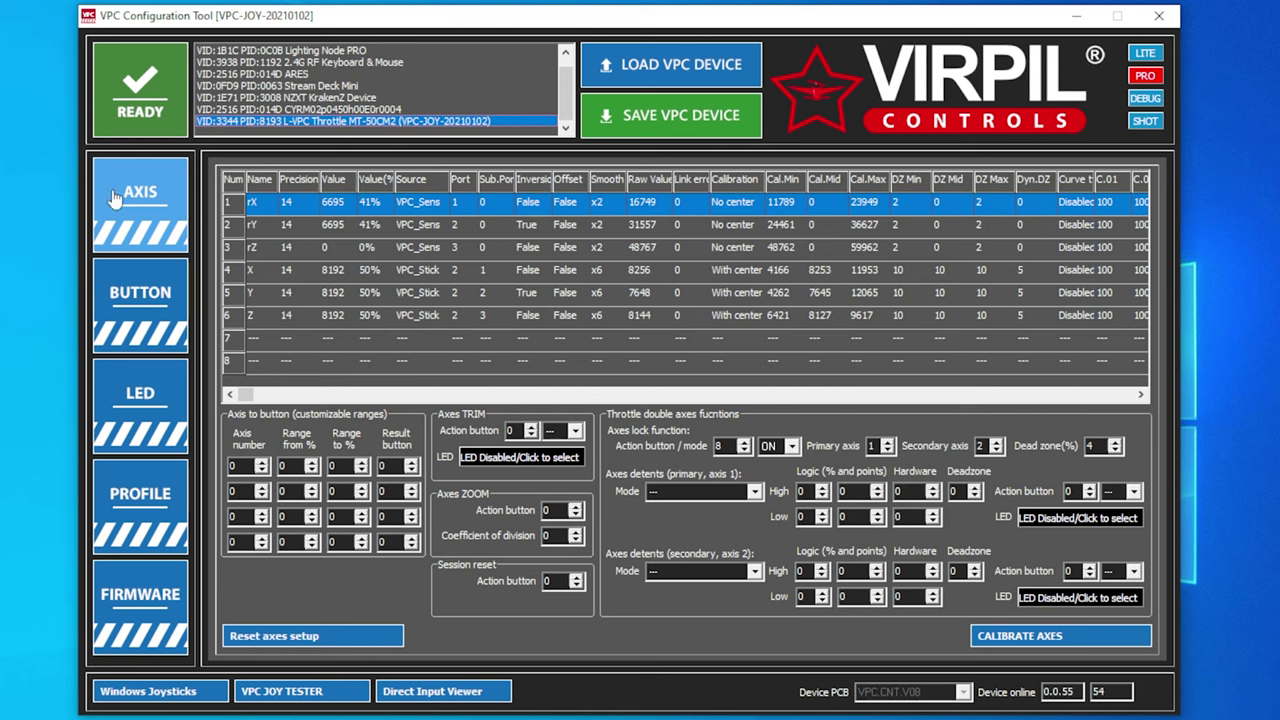
pyautogui.doubleClick(355, 257)
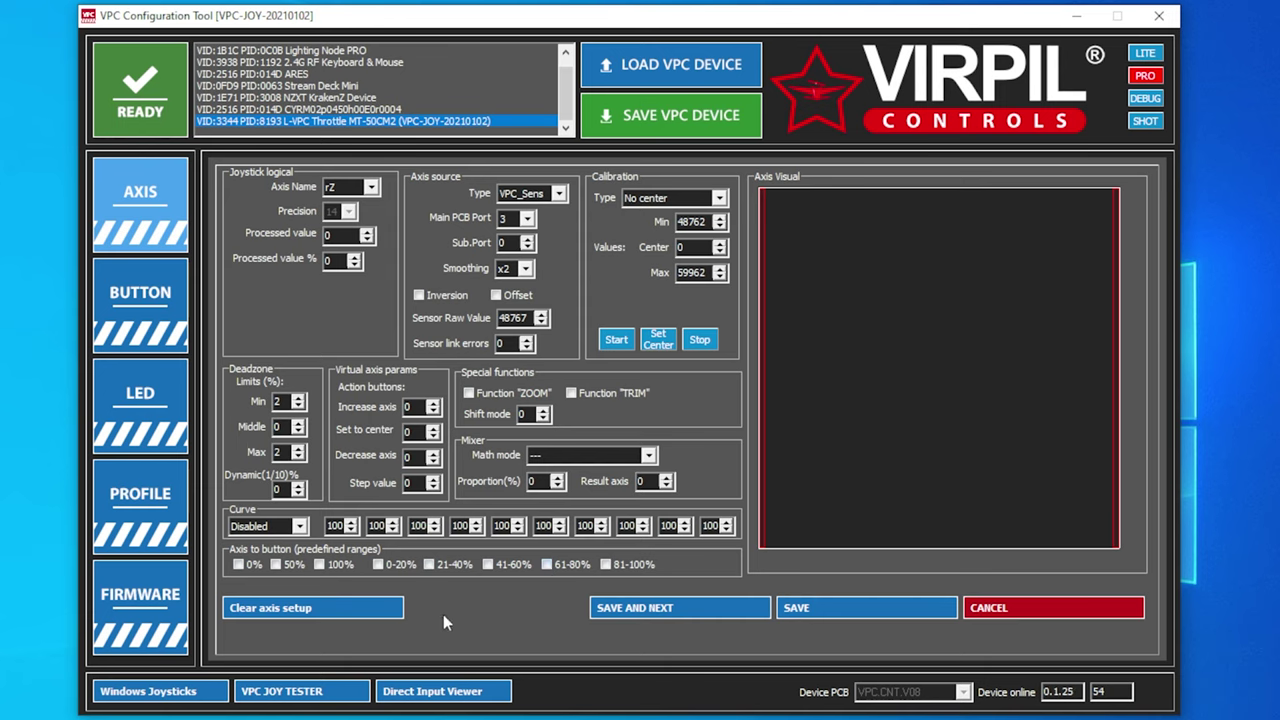
pyautogui.click(239, 565)
pyautogui.click(277, 566)
pyautogui.click(840, 612)
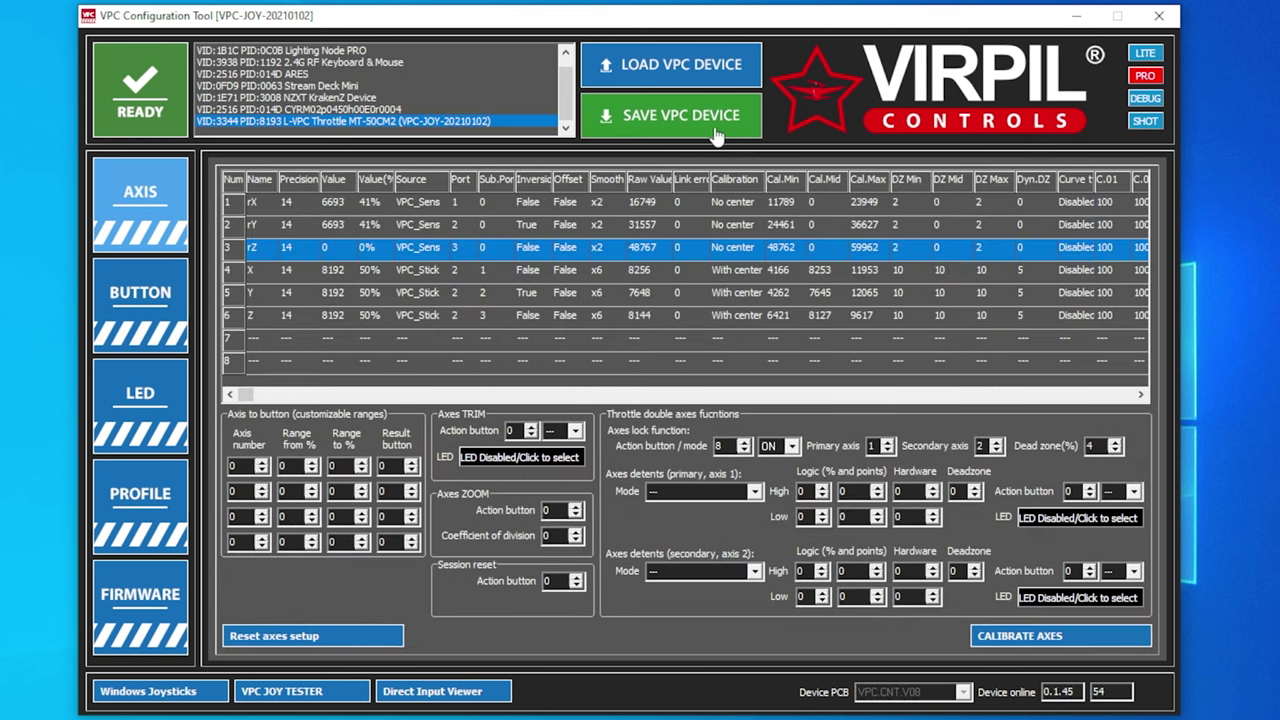
pyautogui.click(674, 122)
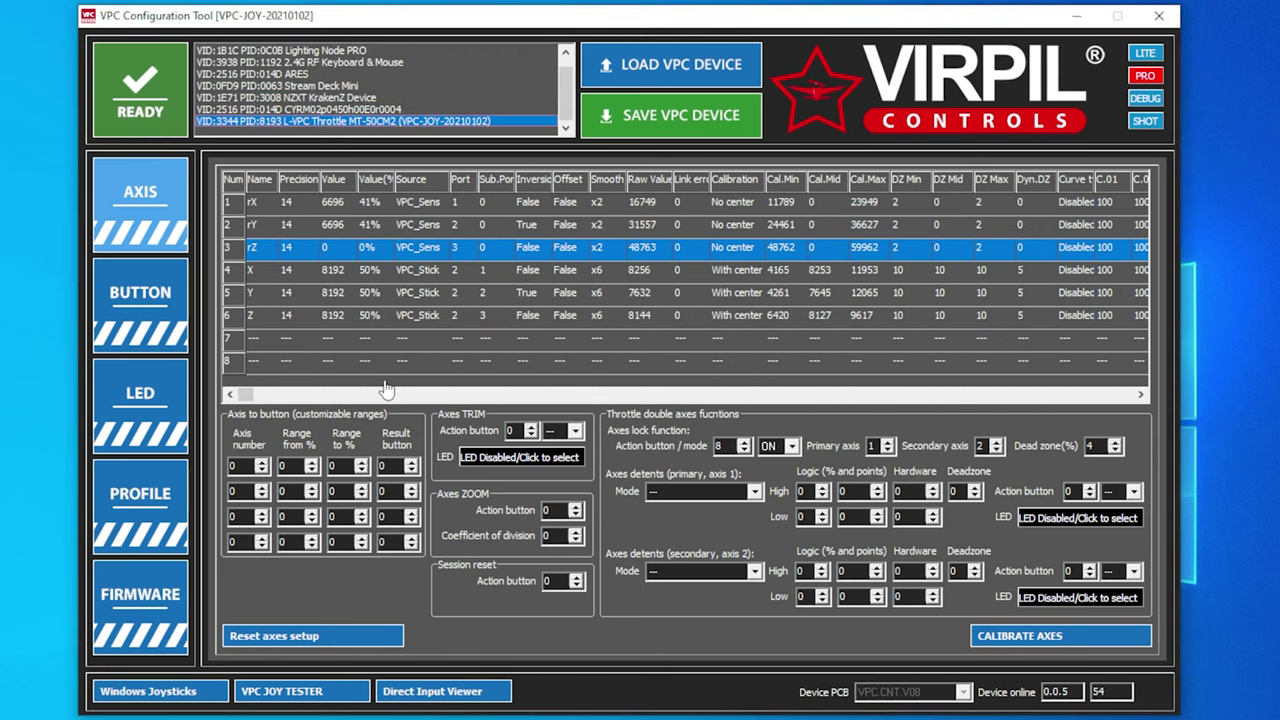
# Replace the rZ axis-to-button range 50% with 41-60% and save the settings to the VPC device.
pyautogui.click(158, 300)
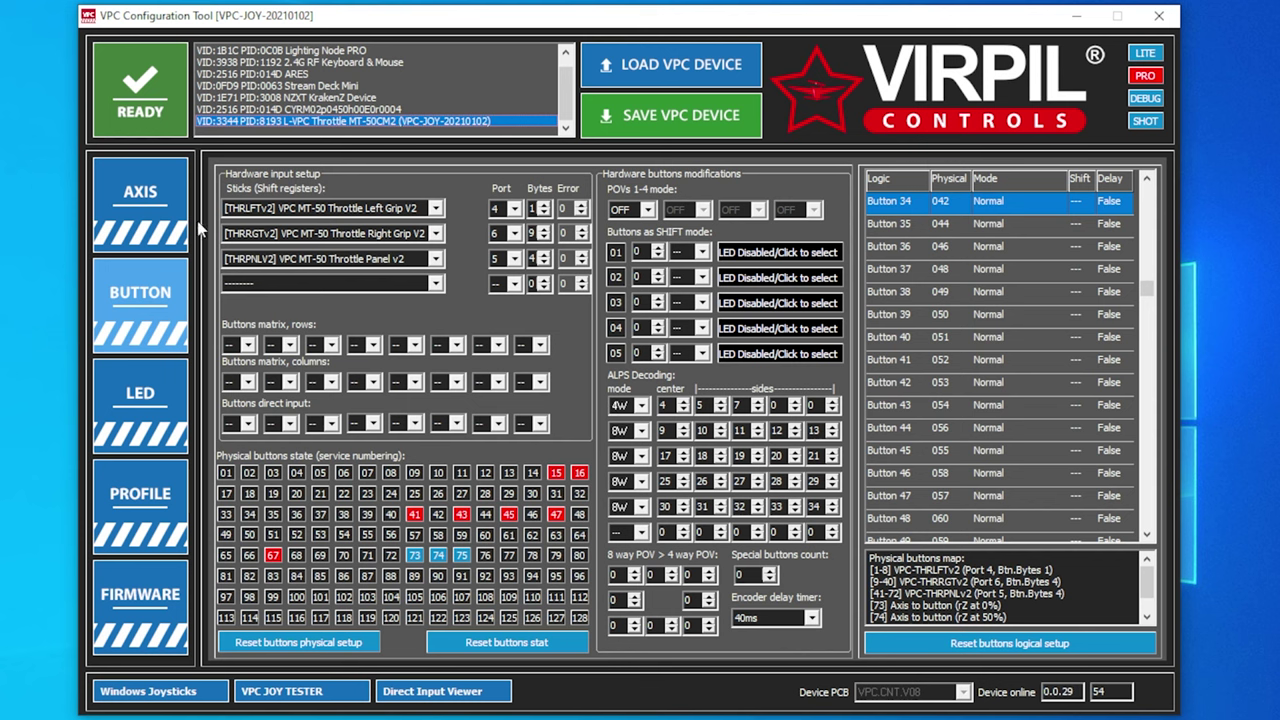
pyautogui.click(148, 214)
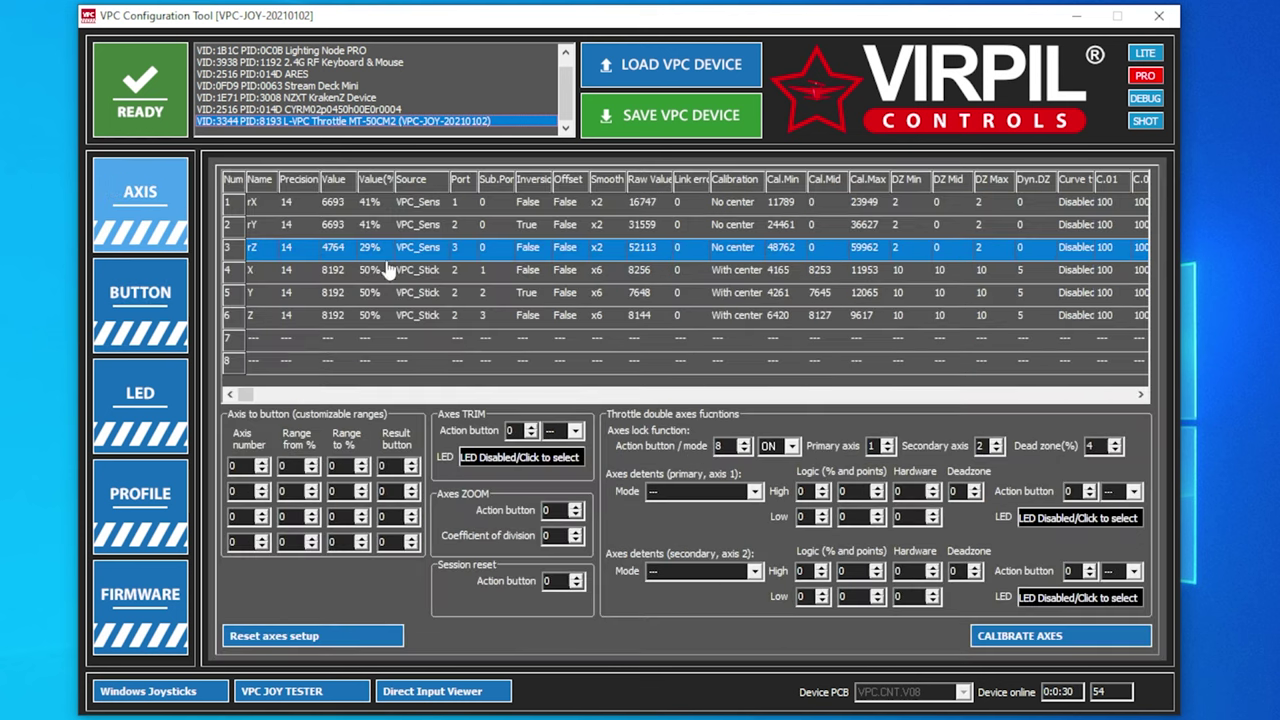
pyautogui.doubleClick(418, 250)
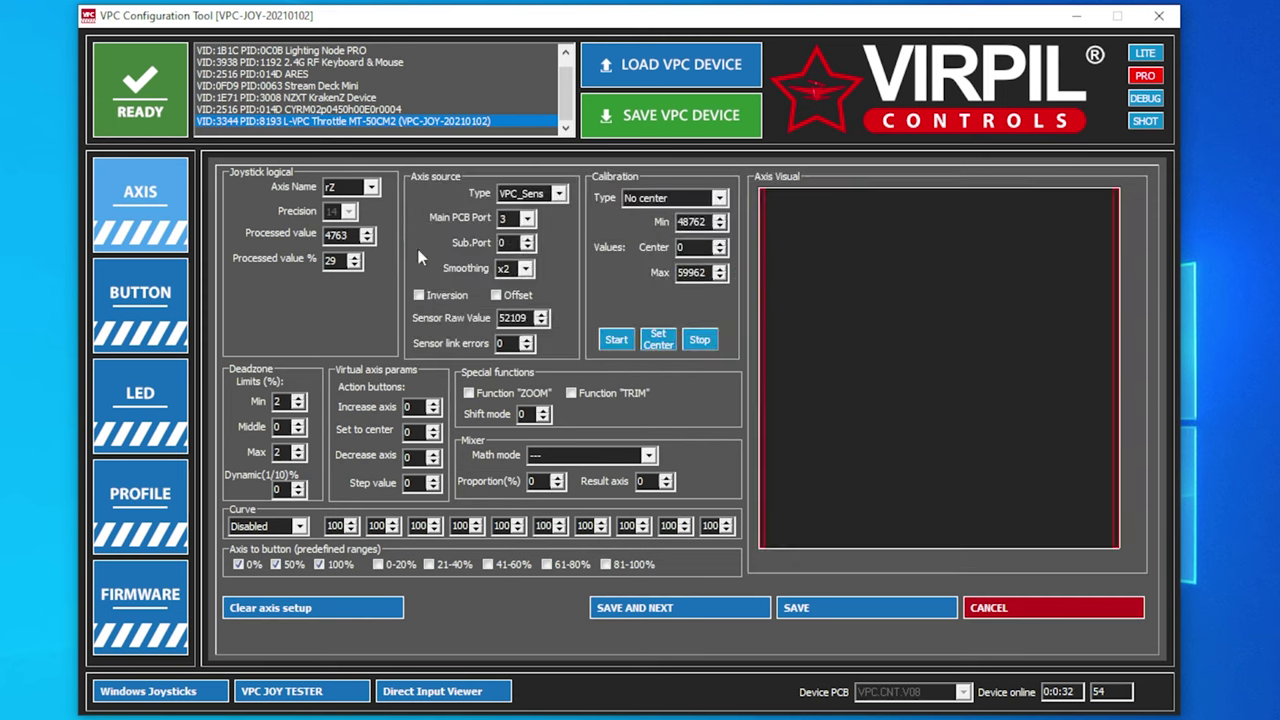
pyautogui.click(277, 566)
pyautogui.click(488, 565)
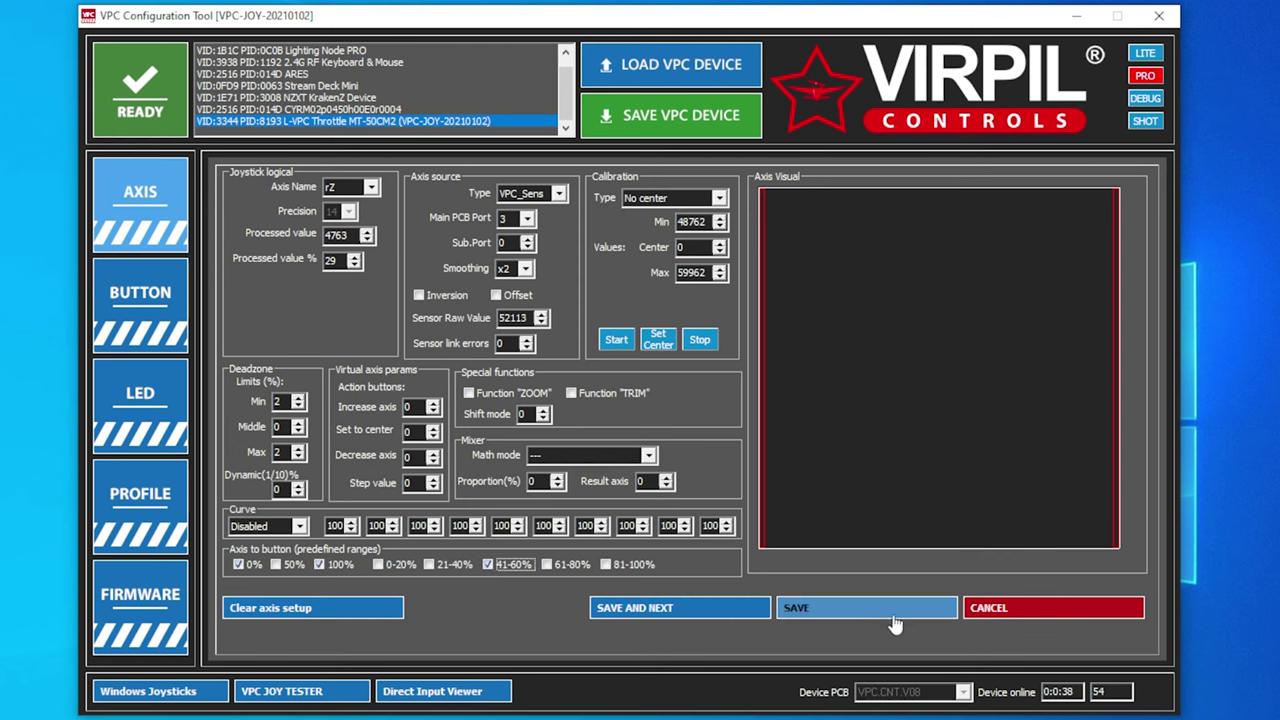
pyautogui.click(868, 612)
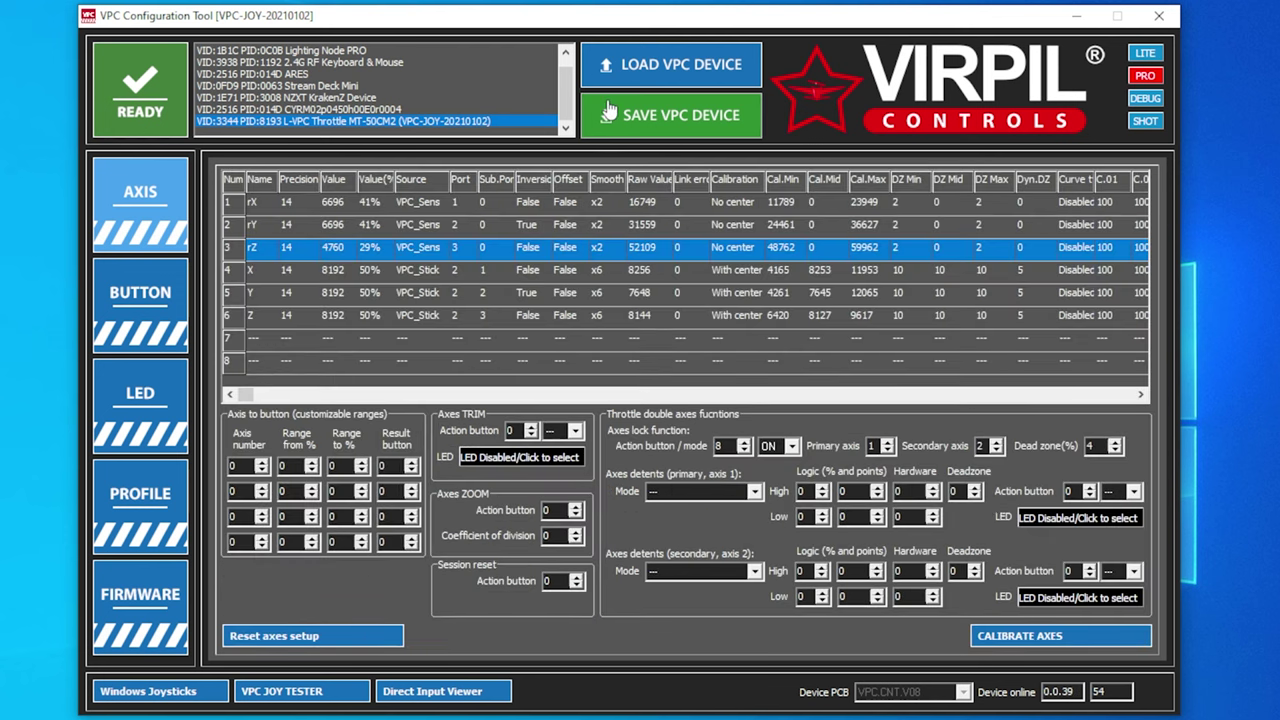
pyautogui.click(700, 128)
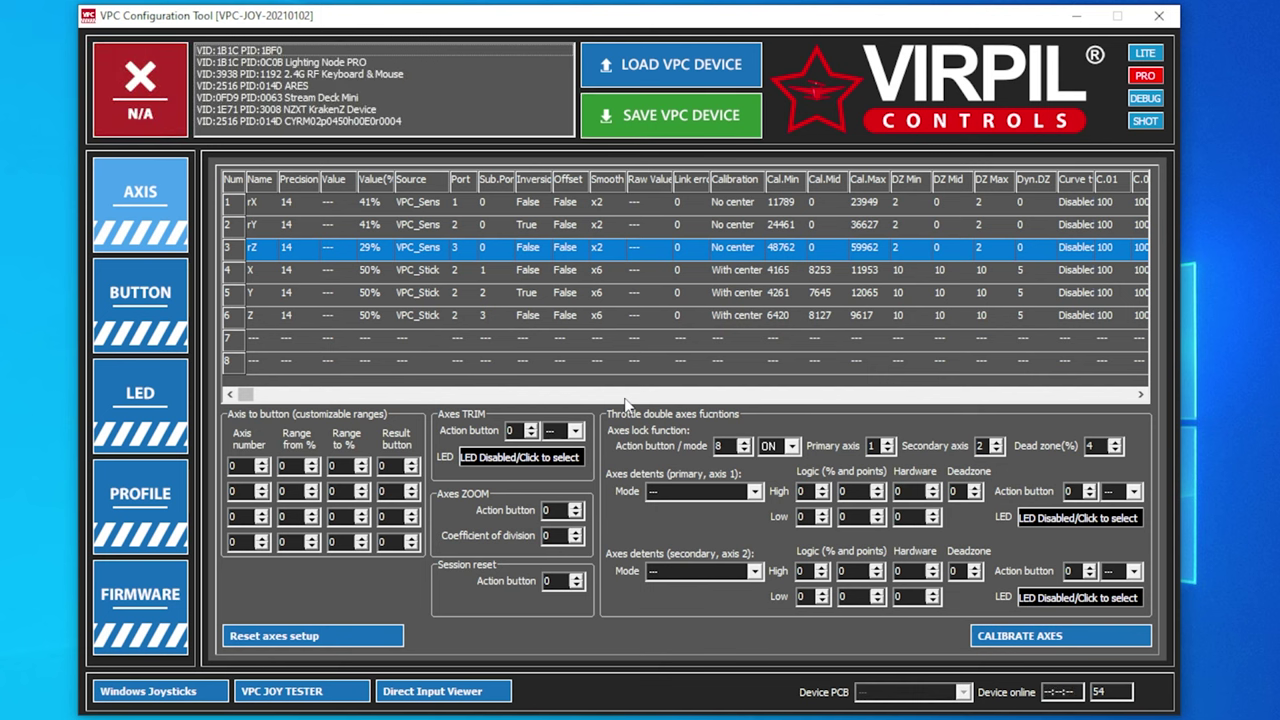
# Assign physical buttons 73, 74 and 75 to logical Buttons 62, 63 and 64 in Normal mode and save to the VPC device.
pyautogui.click(131, 306)
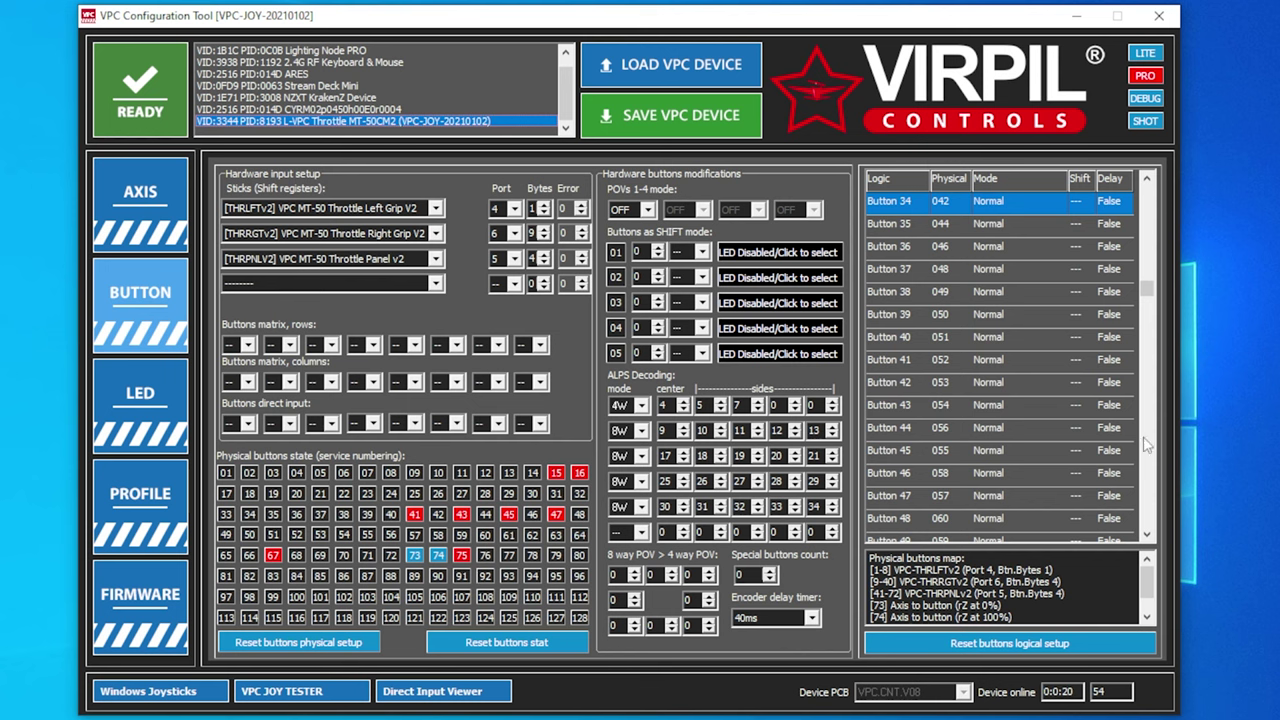
pyautogui.click(330, 692)
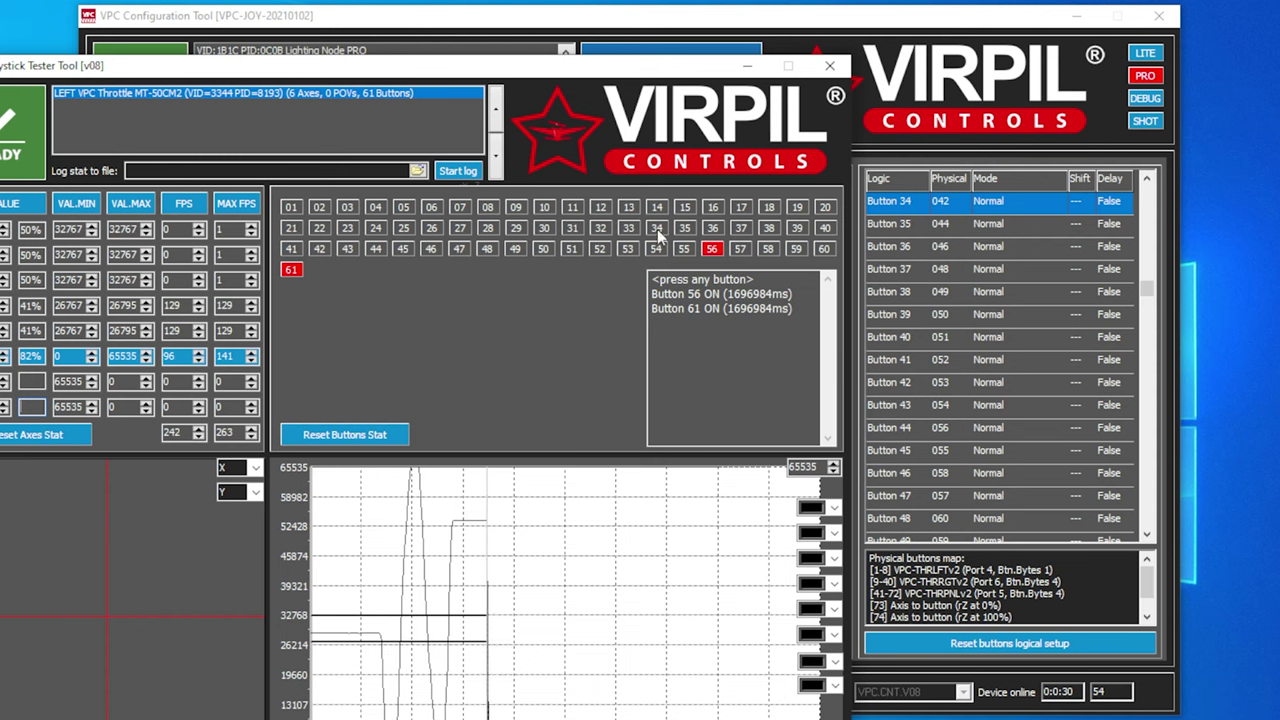
pyautogui.click(1050, 364)
pyautogui.moveTo(968, 412); pyautogui.dragTo(1010, 540)
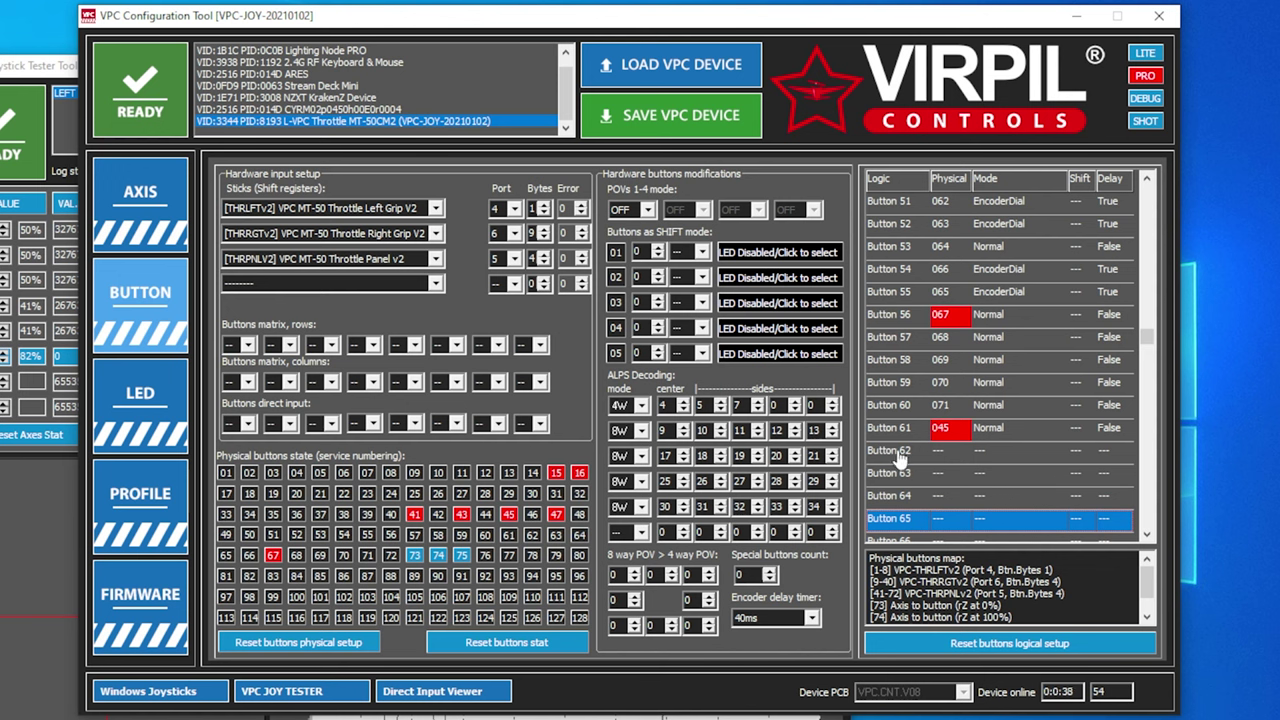
pyautogui.doubleClick(975, 463)
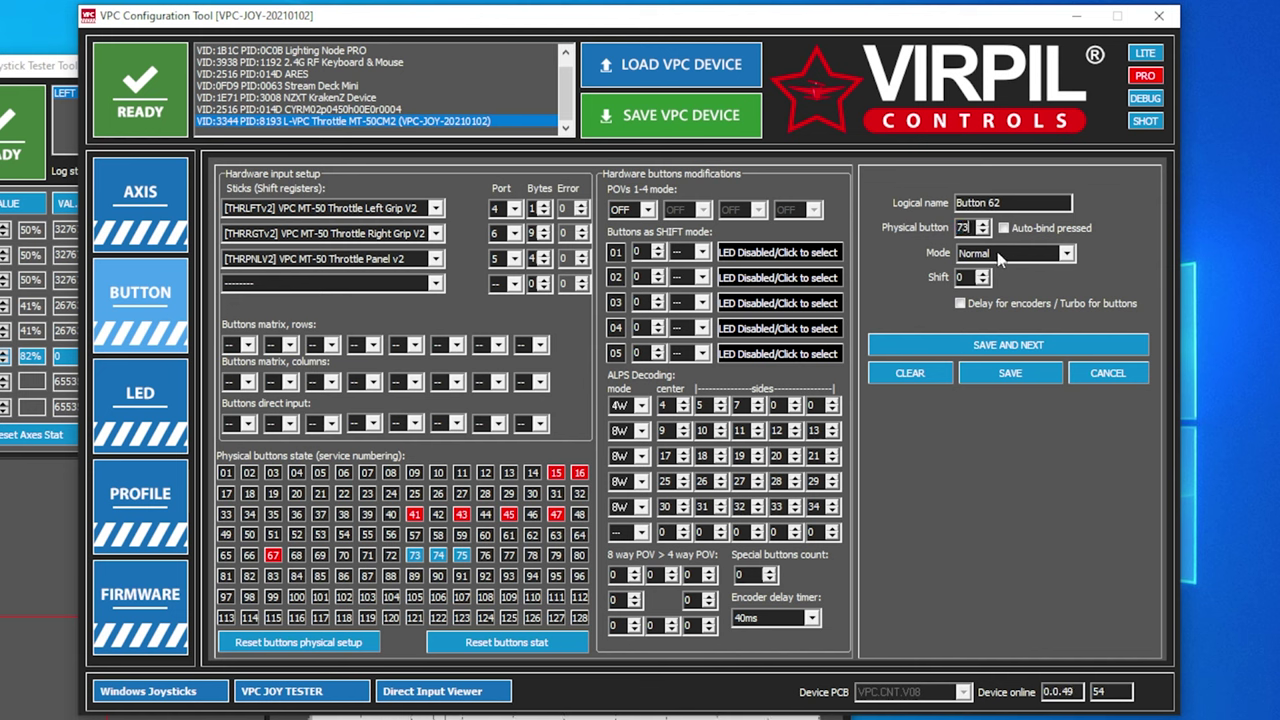
pyautogui.click(993, 350)
pyautogui.write('7')
pyautogui.click(1008, 375)
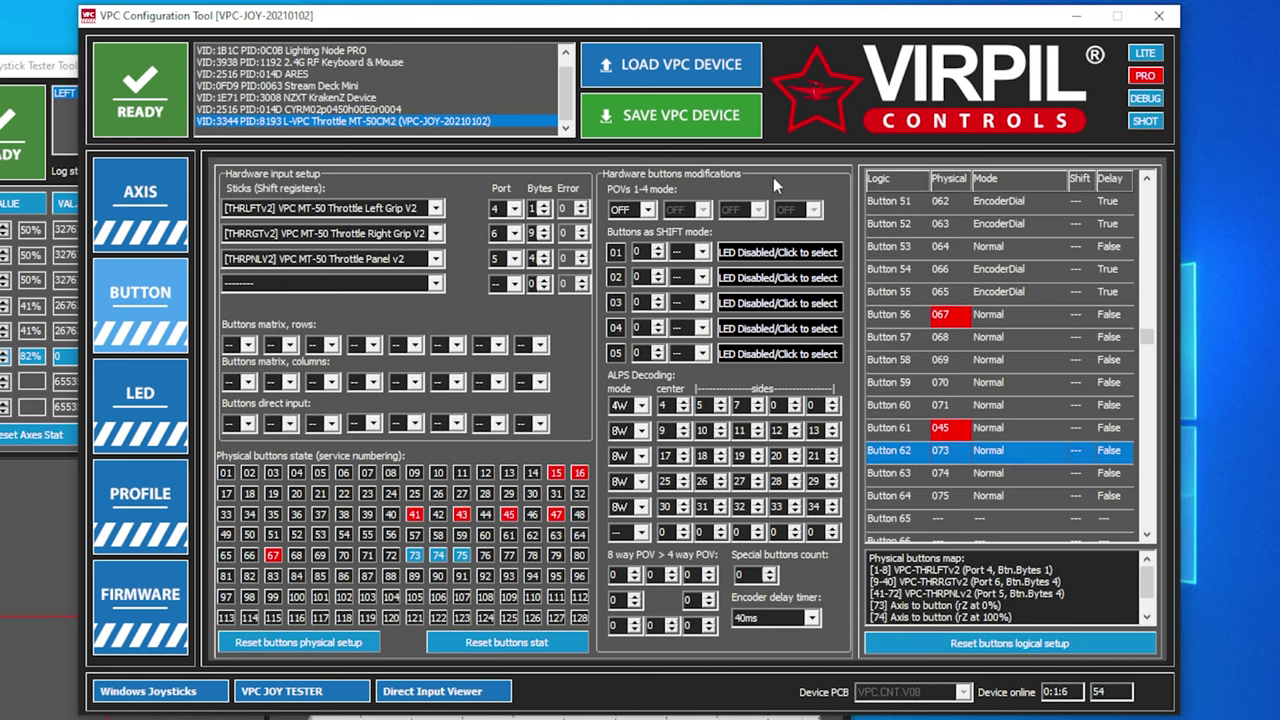
pyautogui.click(666, 118)
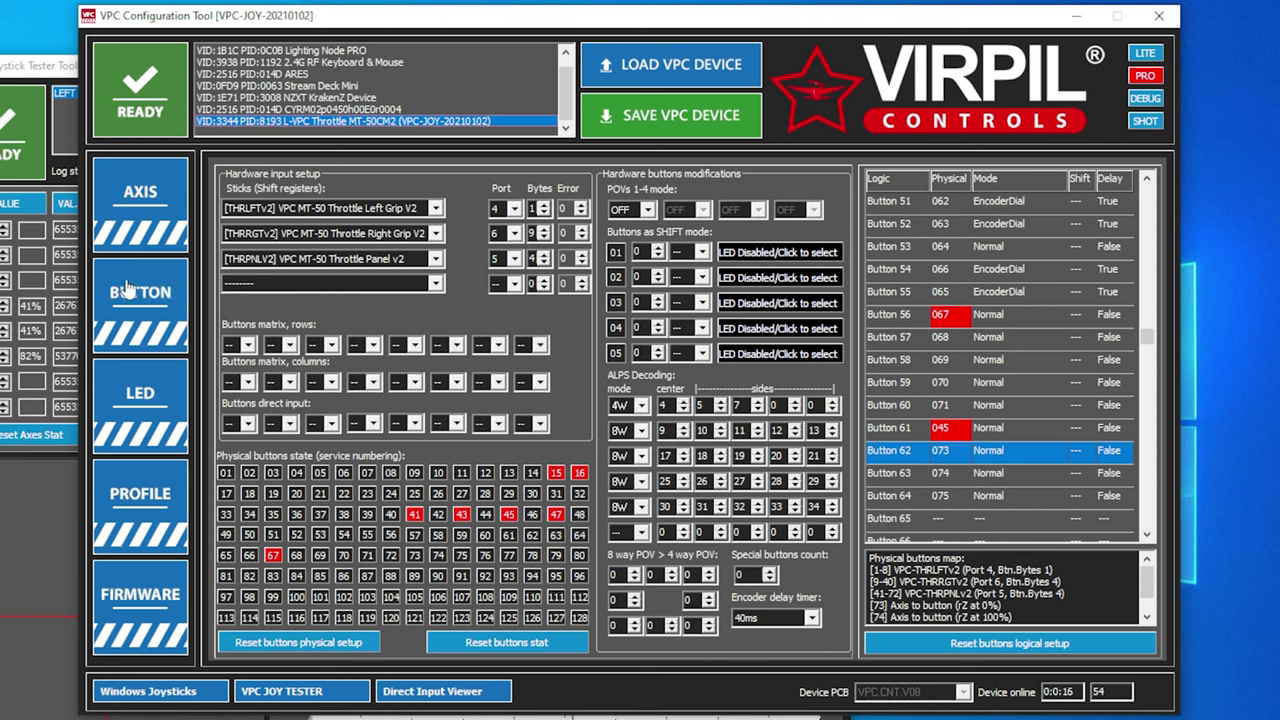
# Check logical Buttons 62, 63 and 64 in the Joystick Tester Tool while moving the rZ axis.
pyautogui.click(13, 65)
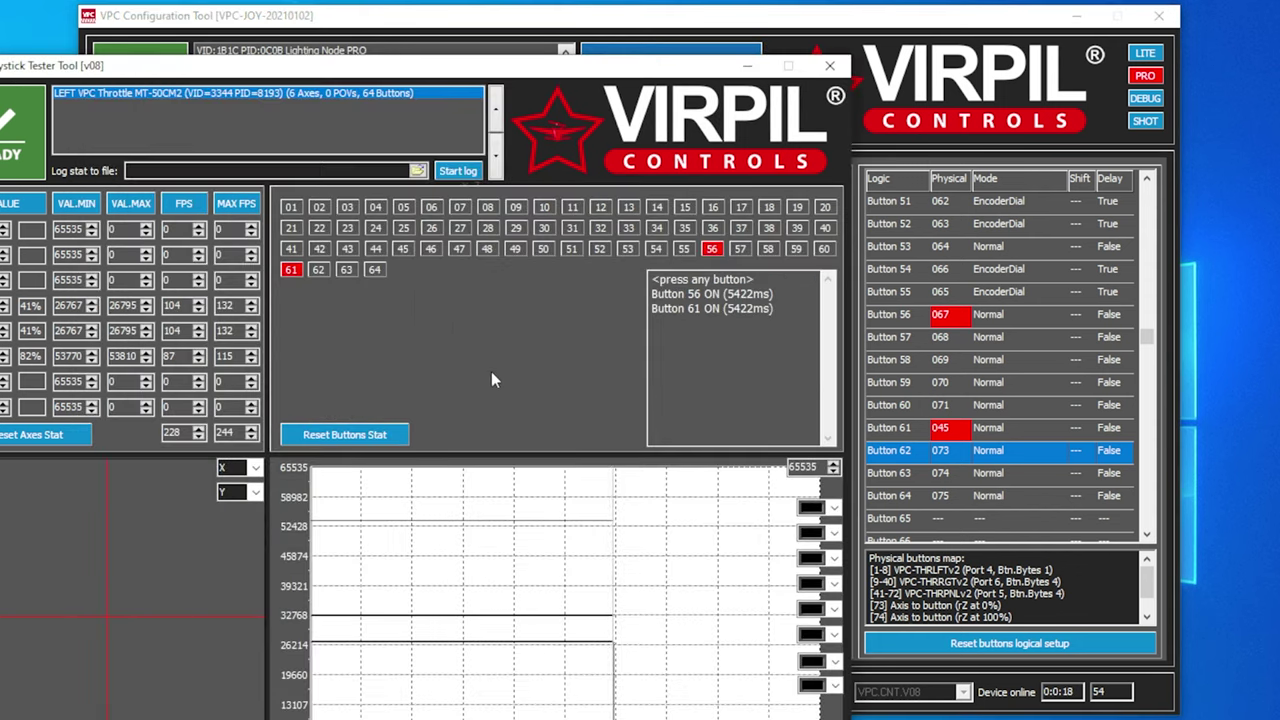
pyautogui.click(207, 97)
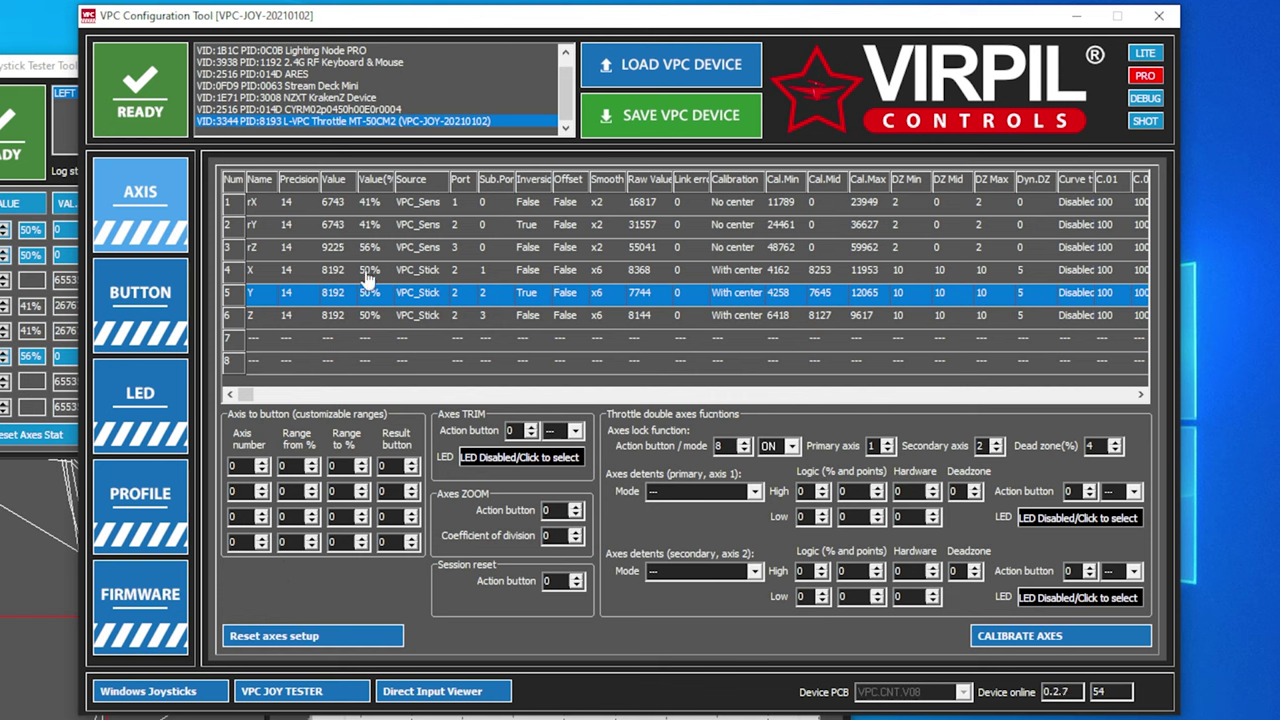
# Review the rX axis settings and the LED choices for the primary axis detents without changing anything.
pyautogui.doubleClick(372, 207)
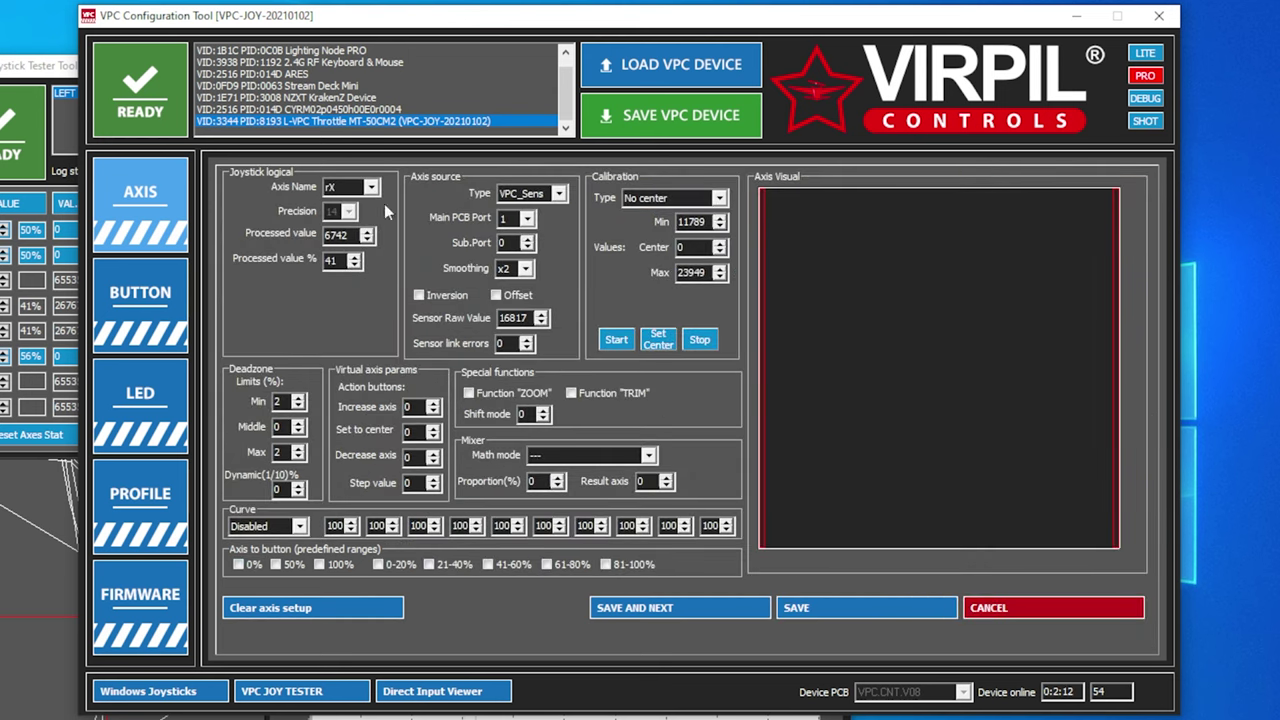
pyautogui.click(1020, 610)
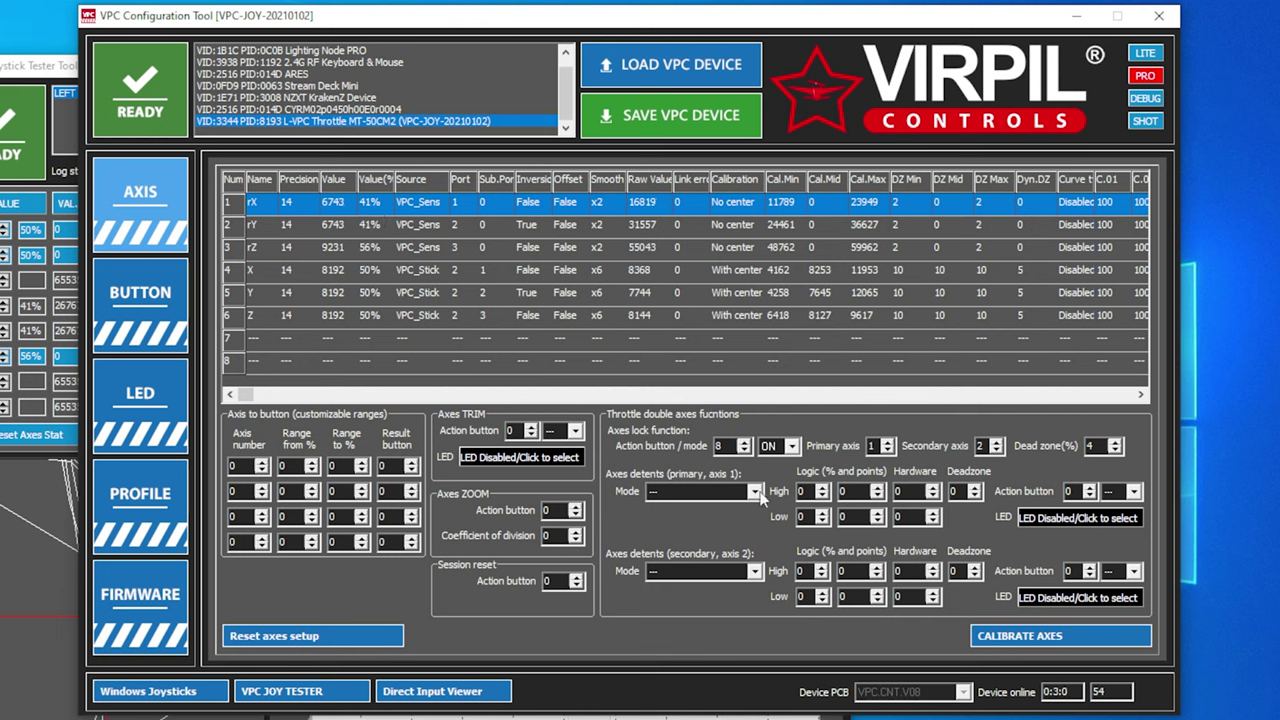
pyautogui.click(1050, 518)
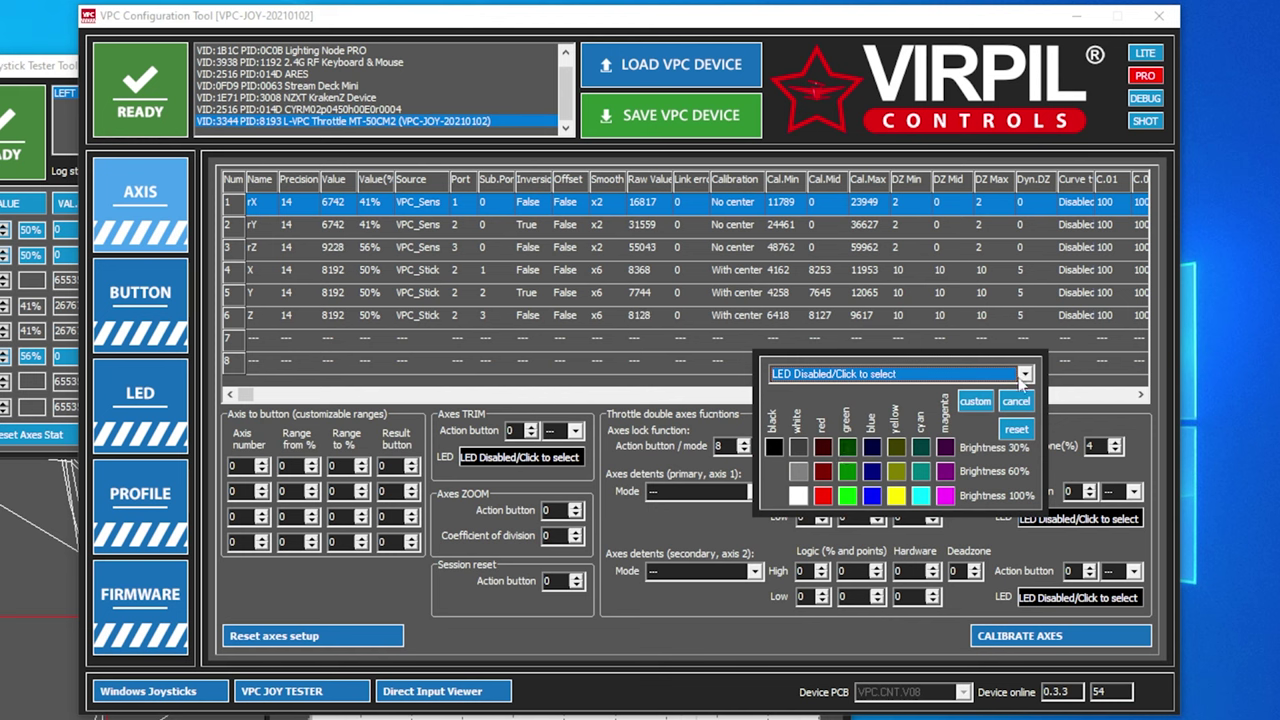
pyautogui.click(1025, 374)
pyautogui.click(1025, 374)
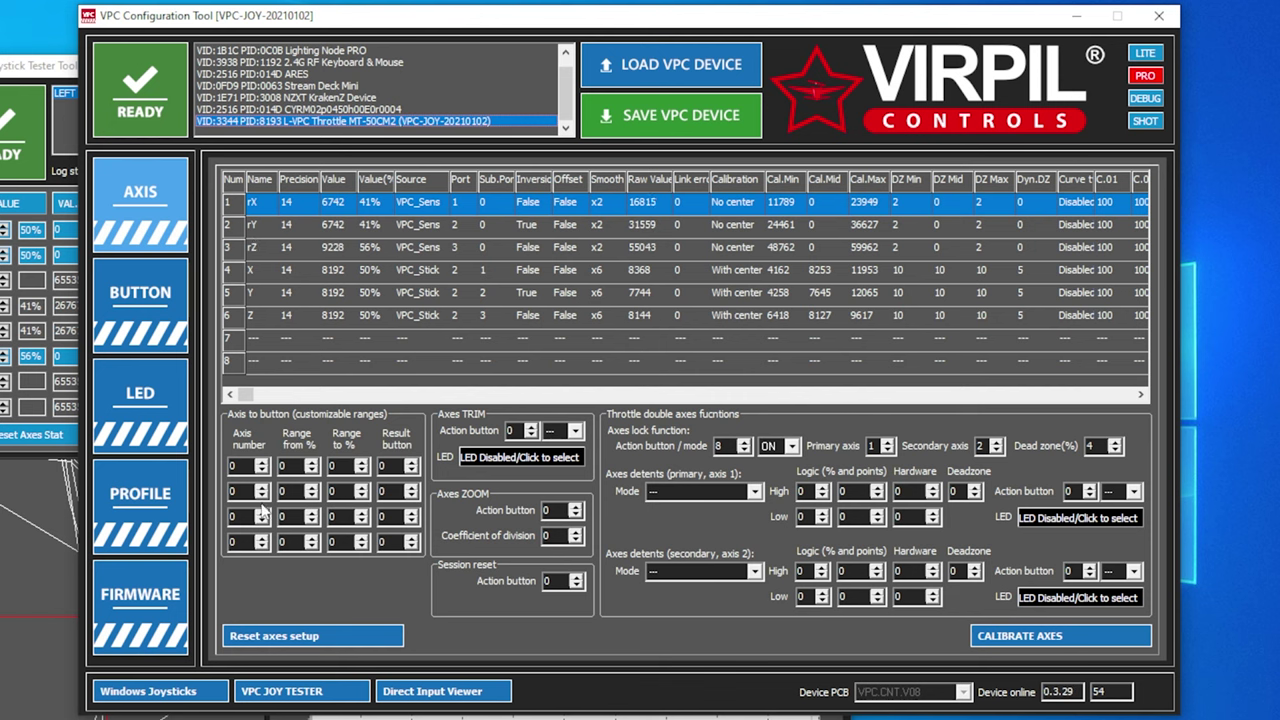
# Export the throttle profile to an XML file named CM2 test.
pyautogui.click(150, 540)
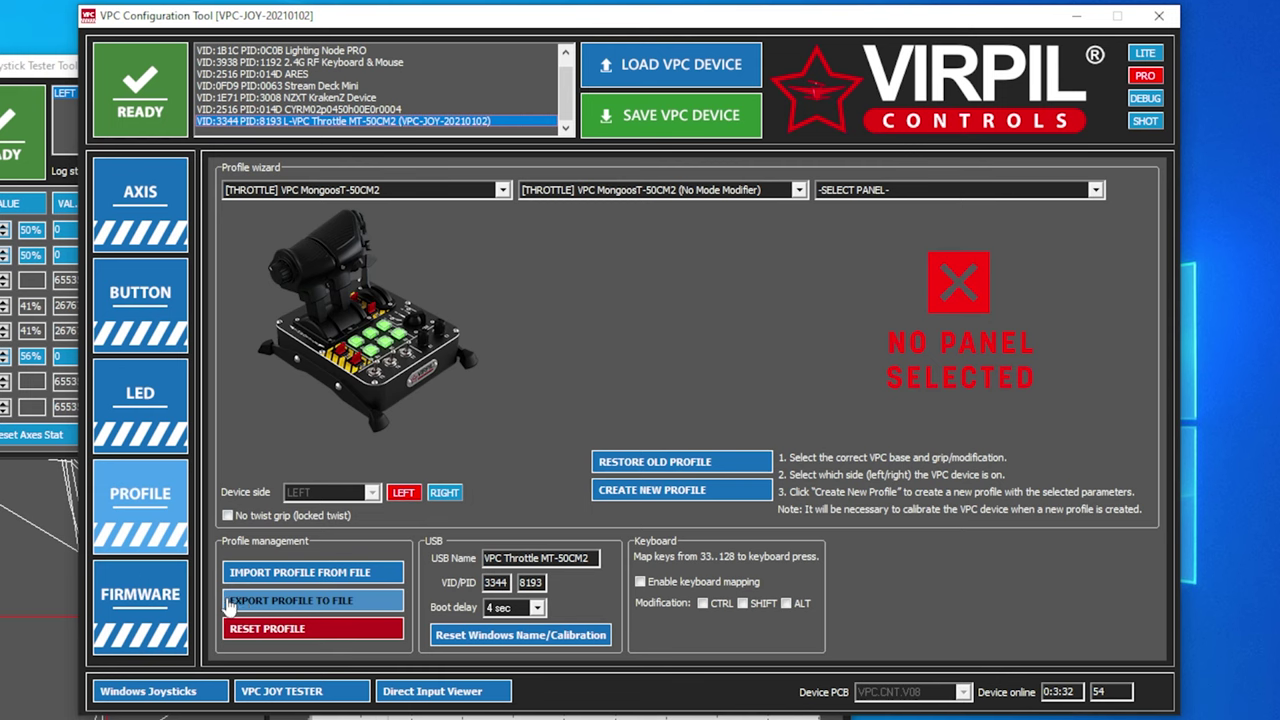
pyautogui.click(285, 604)
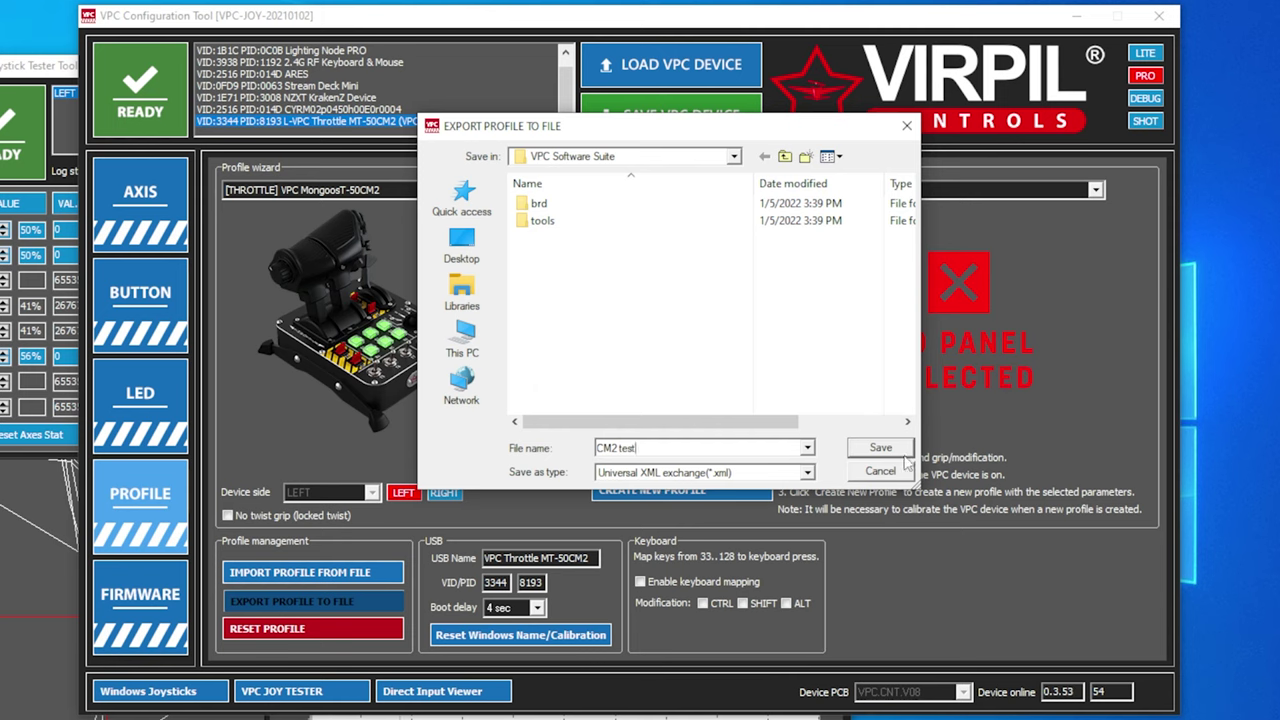
pyautogui.click(872, 452)
pyautogui.click(880, 449)
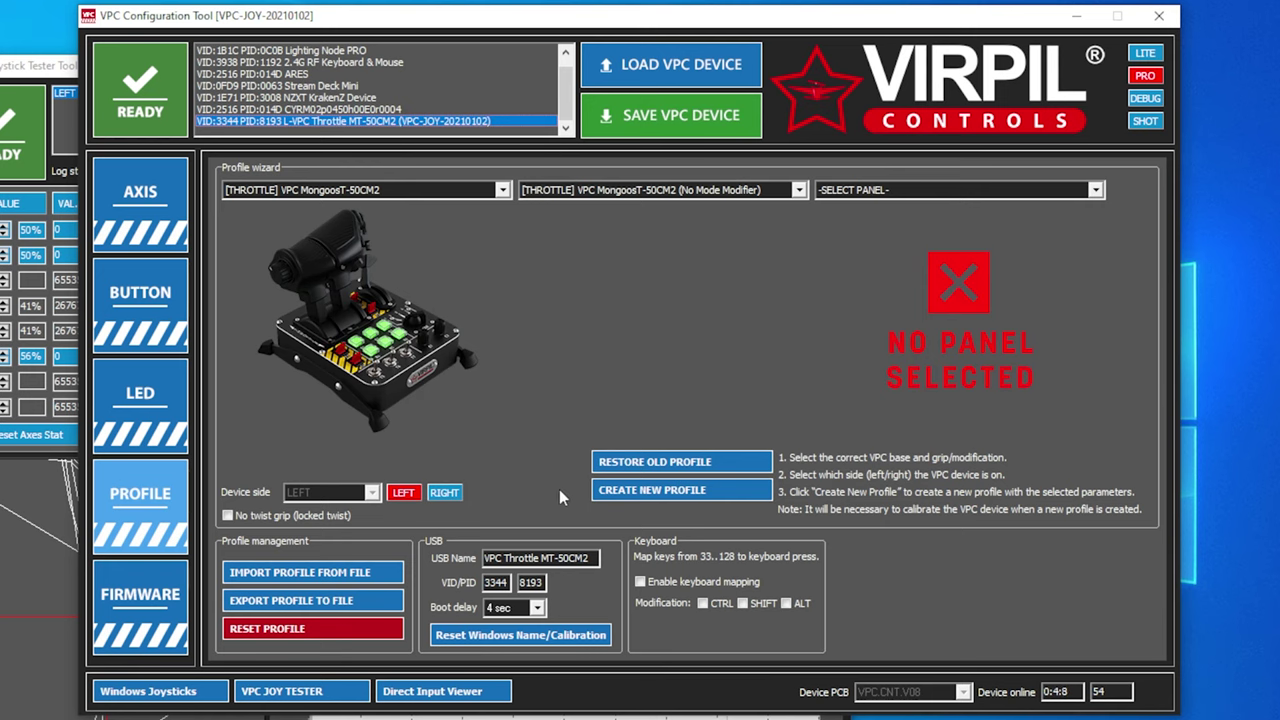
# Restore the old profile, import CM2 test from Documents over it, save to the VPC device and check the axis calibration.
pyautogui.click(663, 465)
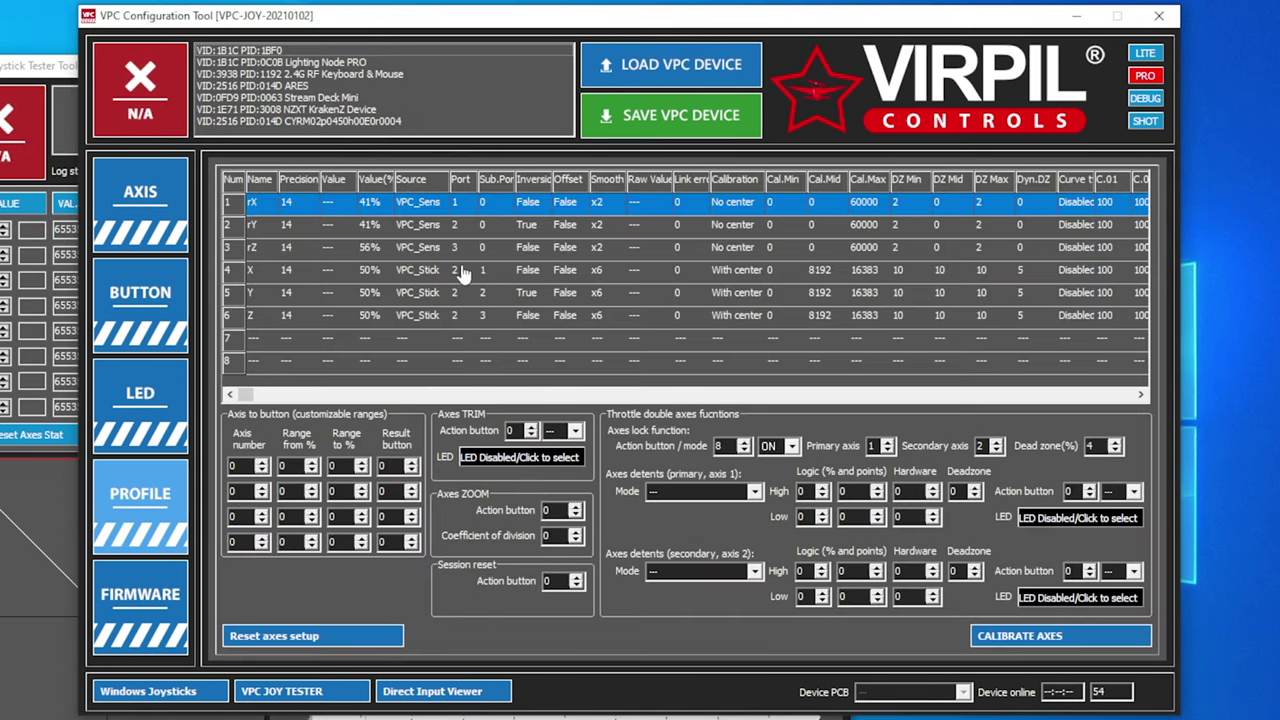
pyautogui.click(141, 509)
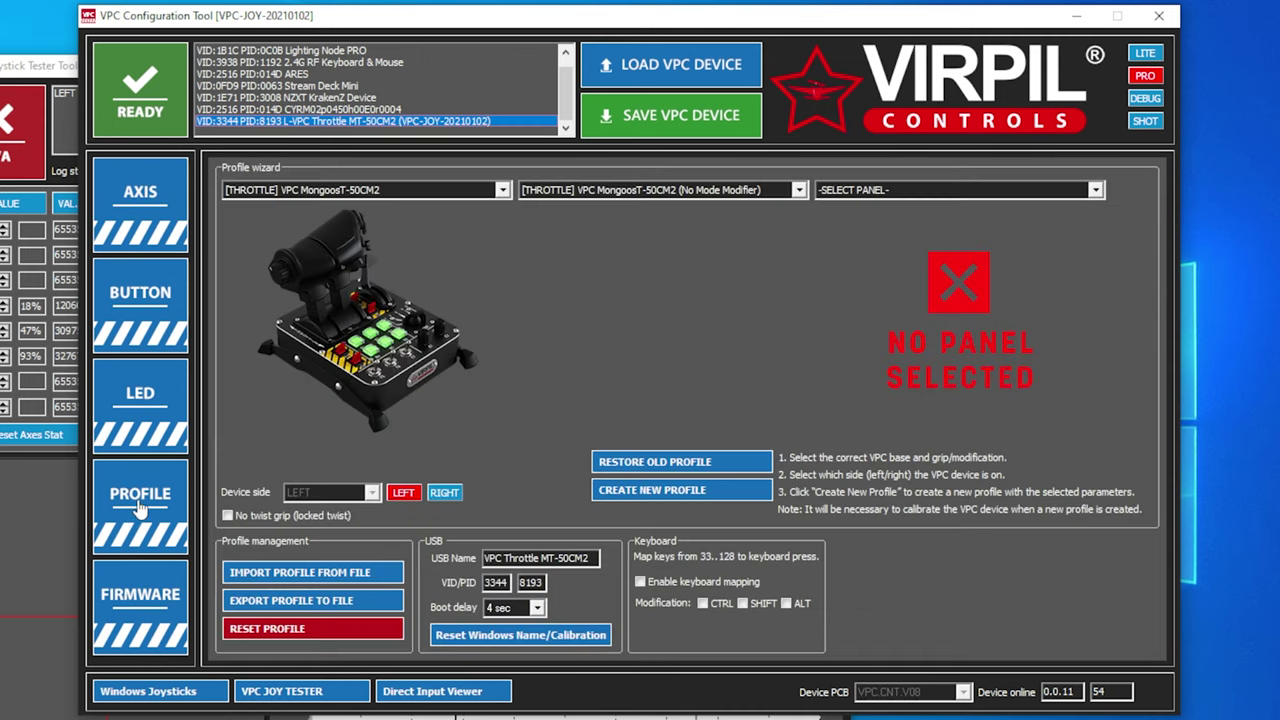
pyautogui.click(303, 576)
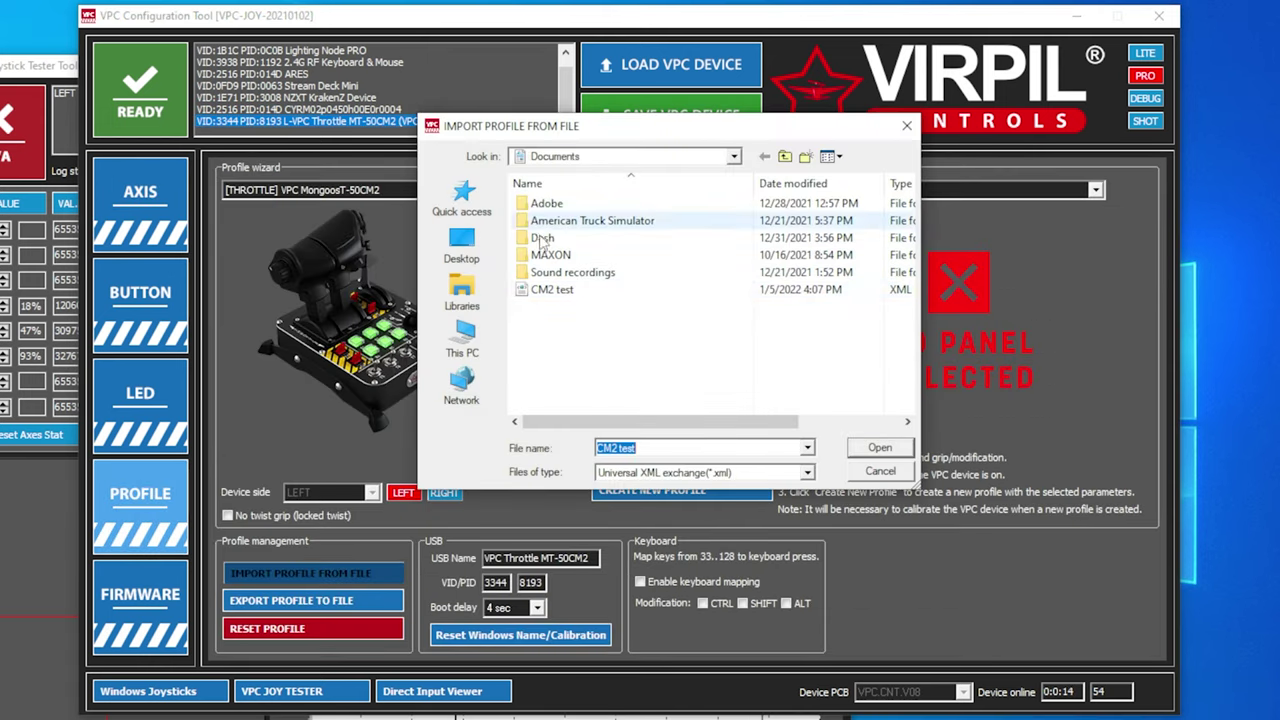
pyautogui.click(548, 296)
pyautogui.click(880, 447)
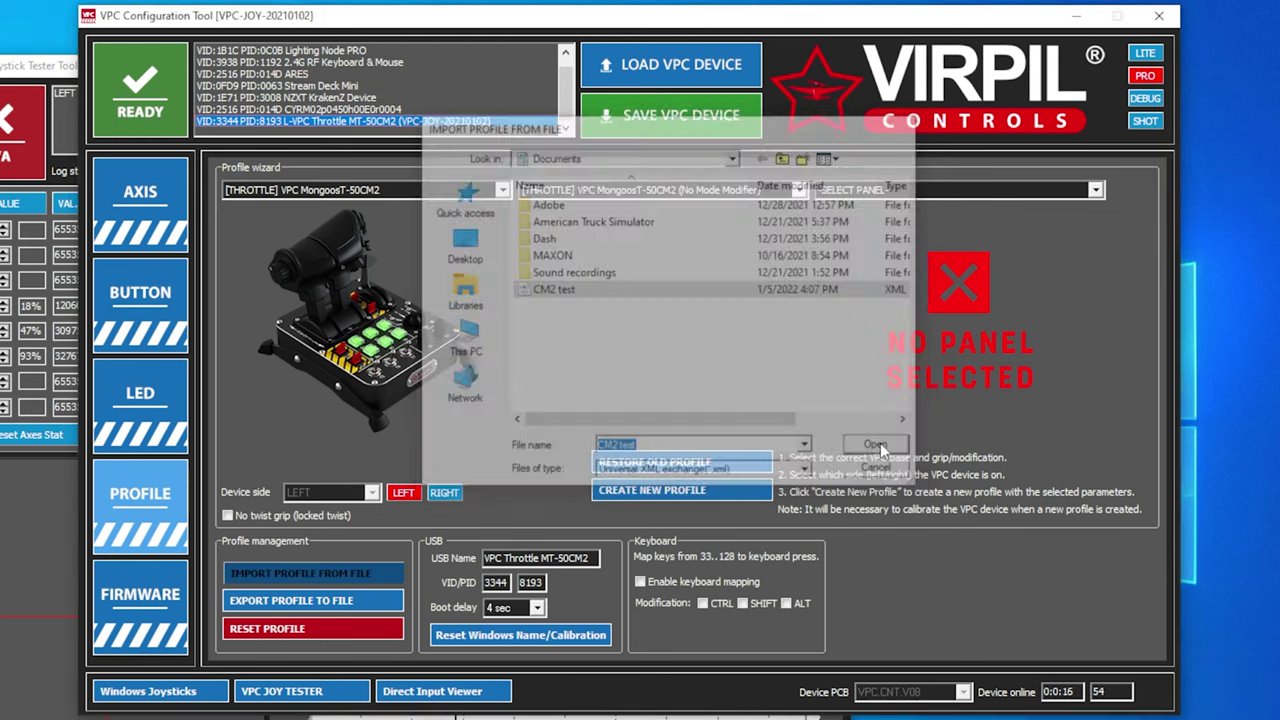
pyautogui.click(657, 122)
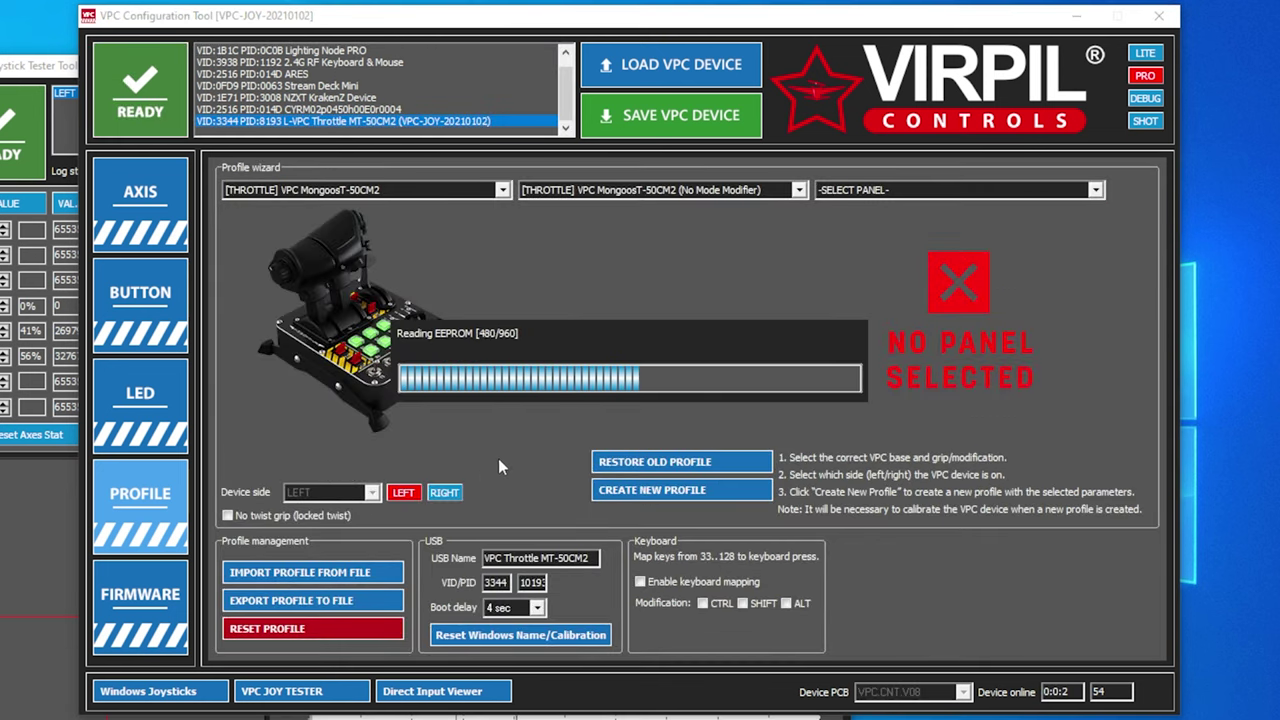
pyautogui.click(176, 228)
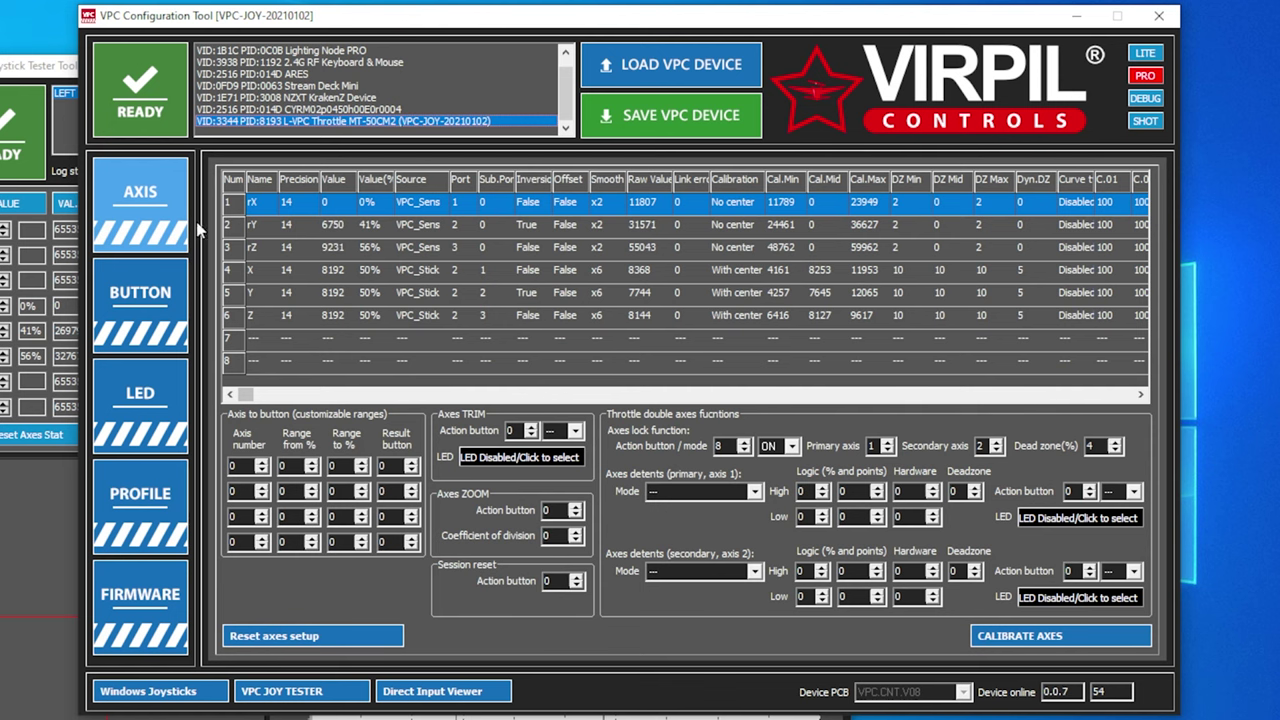
# Run the automatic firmware update on VPC Panel #2.
pyautogui.click(155, 624)
pyautogui.click(147, 480)
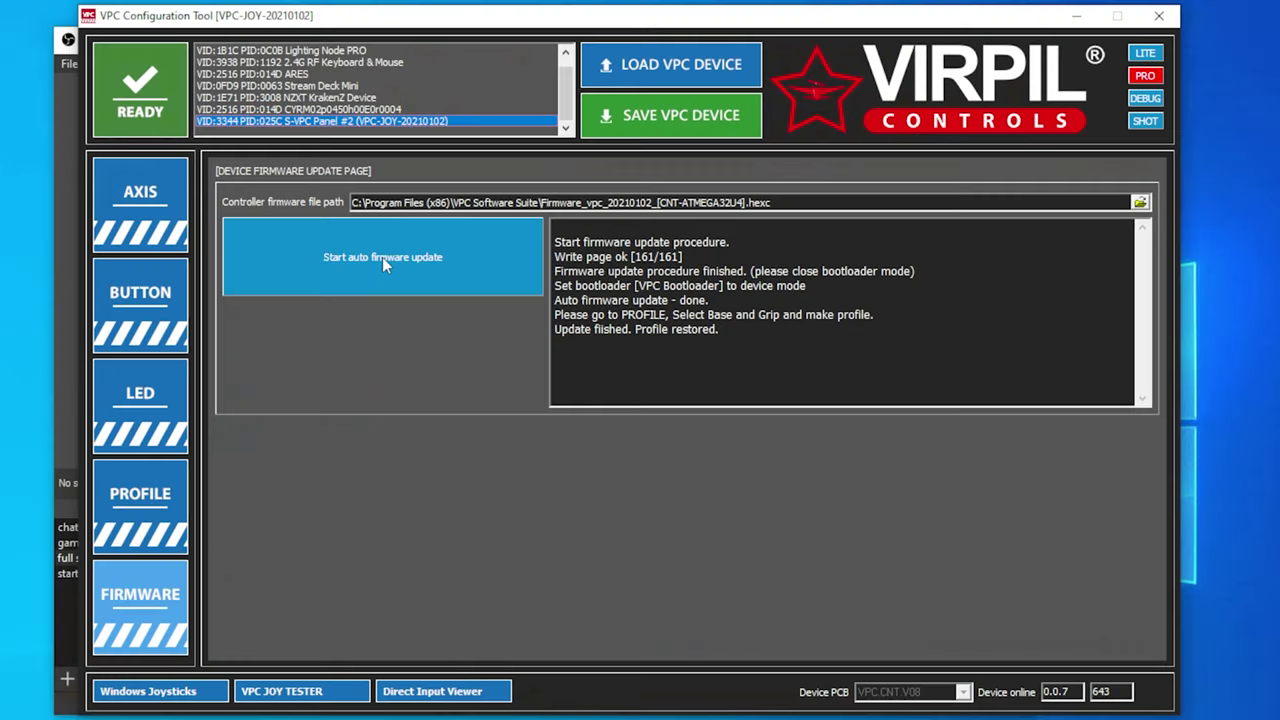
pyautogui.click(382, 257)
pyautogui.click(834, 377)
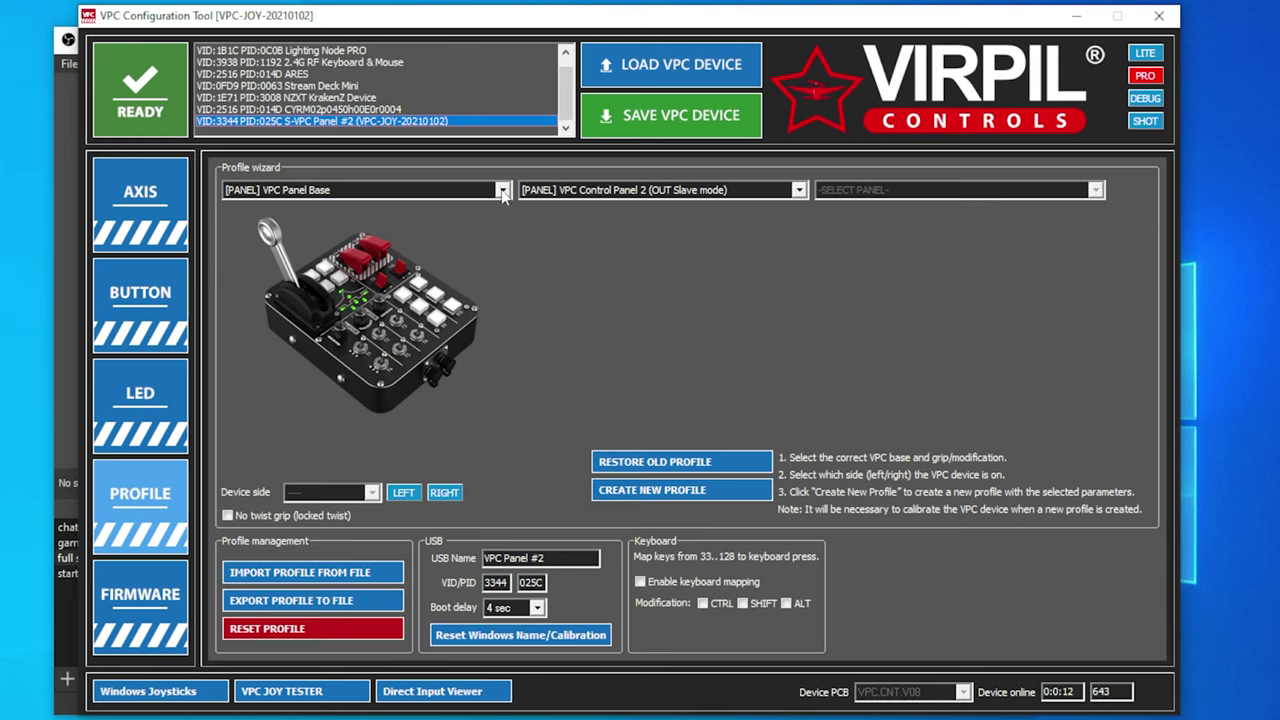
# Create a new profile for VPC Panel #2 with VPC Control Panel 2 (OUT Slave mode) and the device side set to left.
pyautogui.click(645, 190)
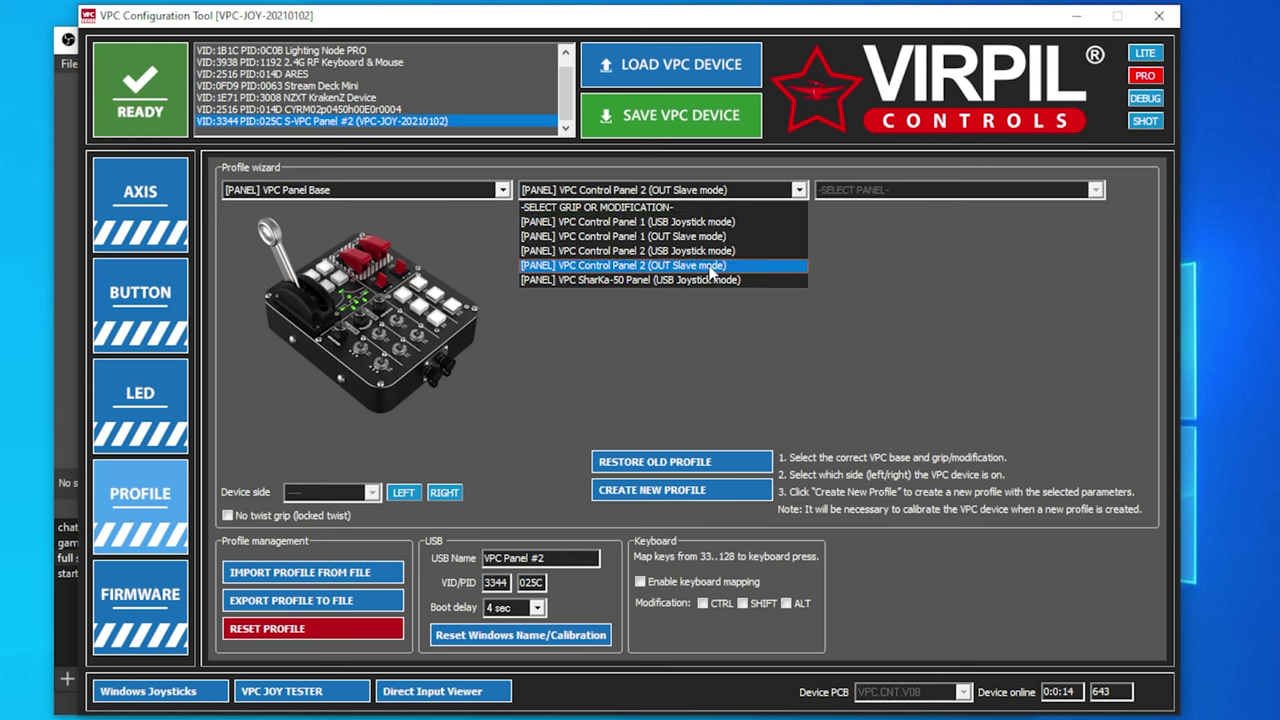
pyautogui.click(707, 265)
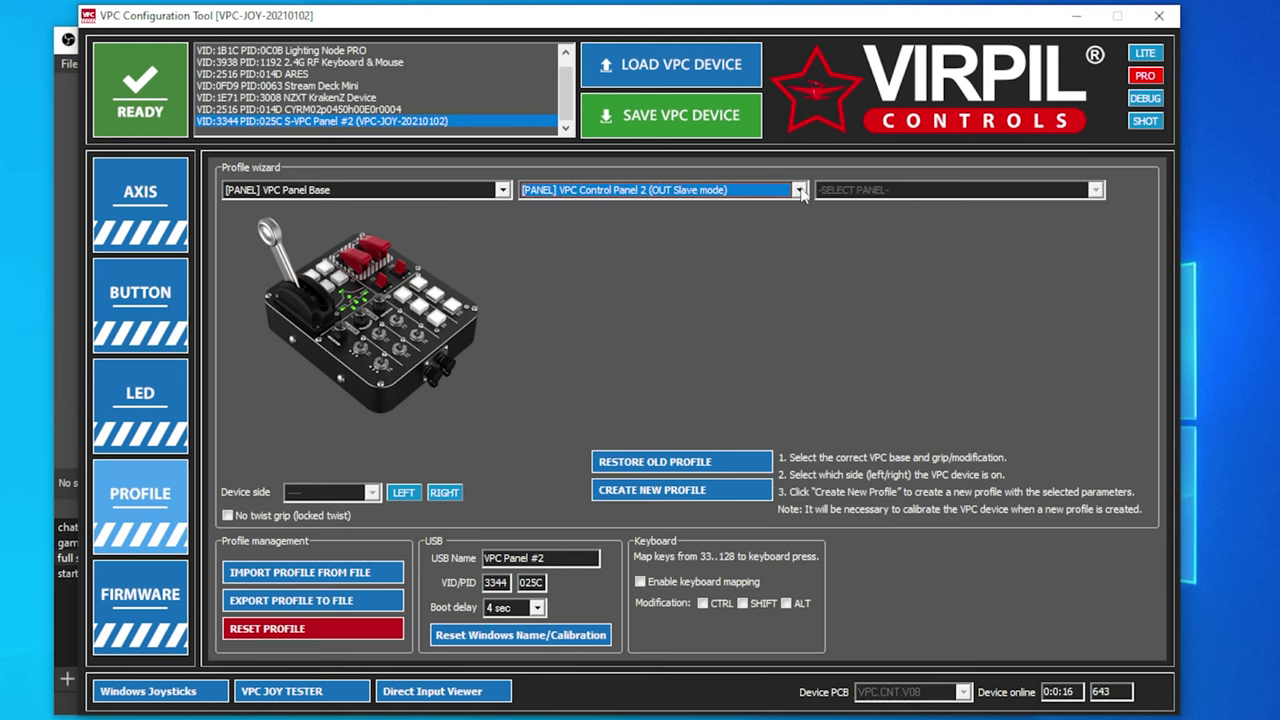
pyautogui.click(799, 190)
pyautogui.click(690, 251)
pyautogui.click(640, 191)
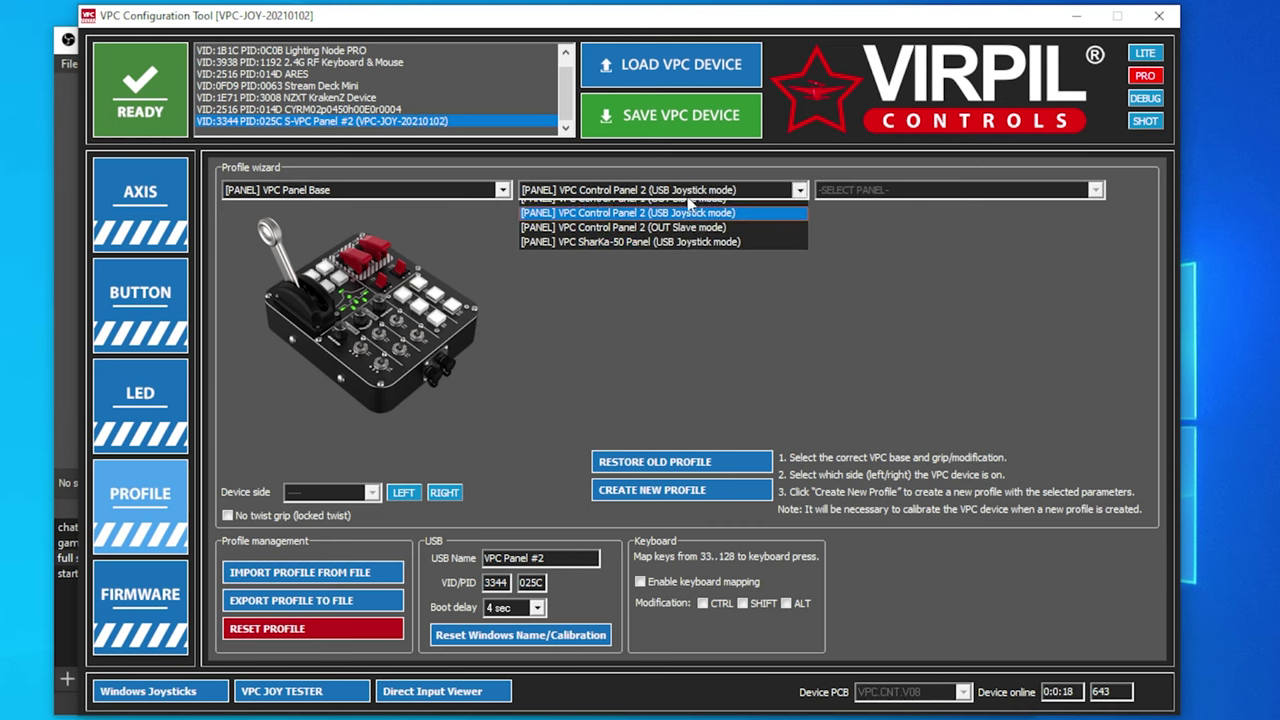
pyautogui.click(676, 264)
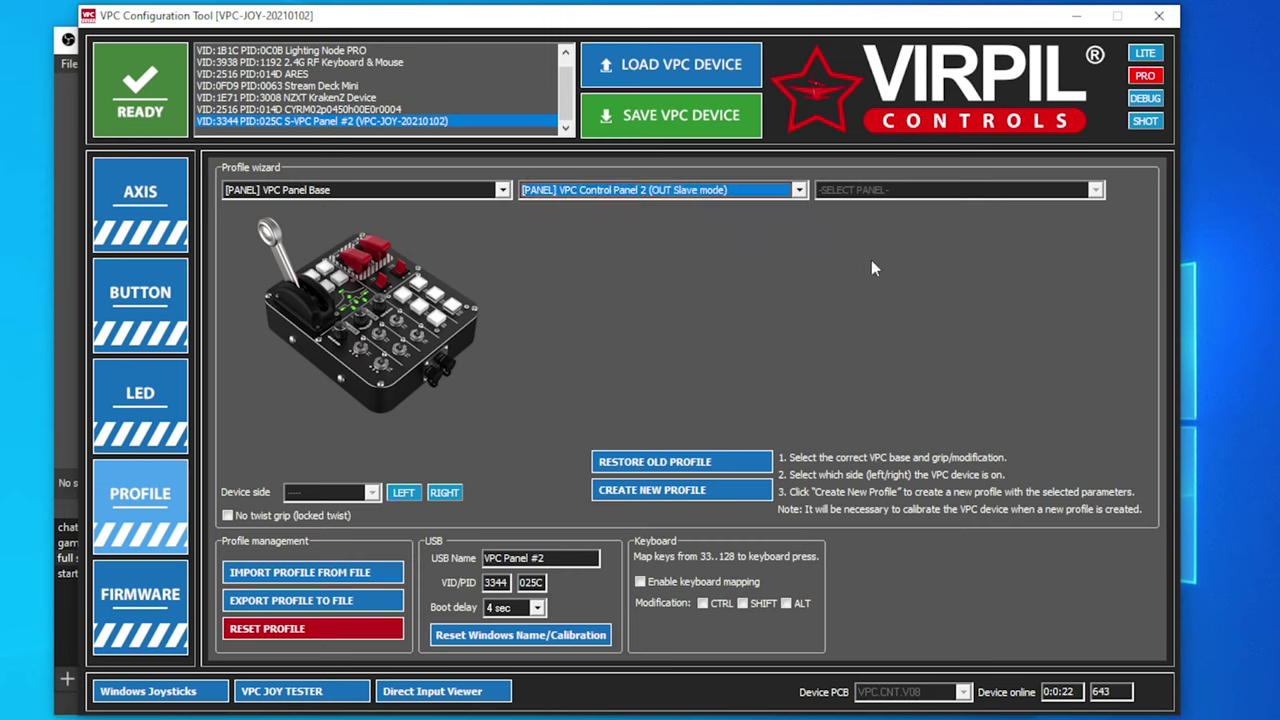
pyautogui.click(403, 494)
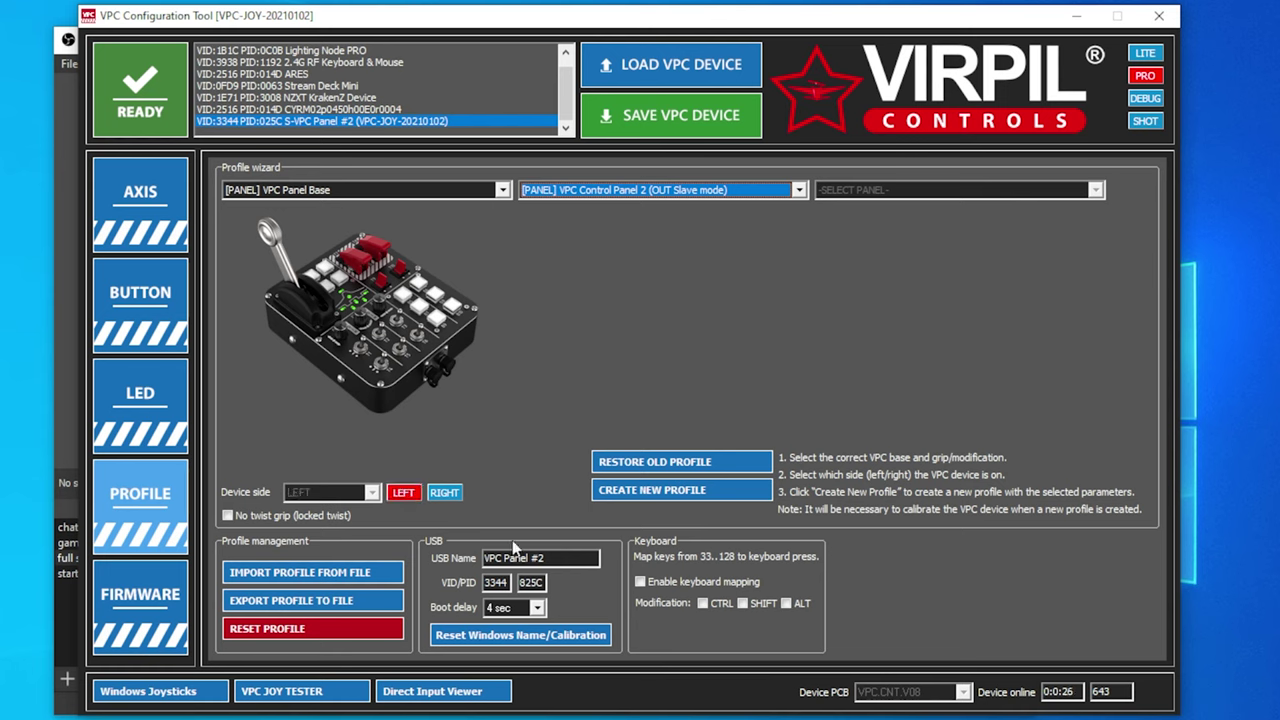
pyautogui.click(686, 492)
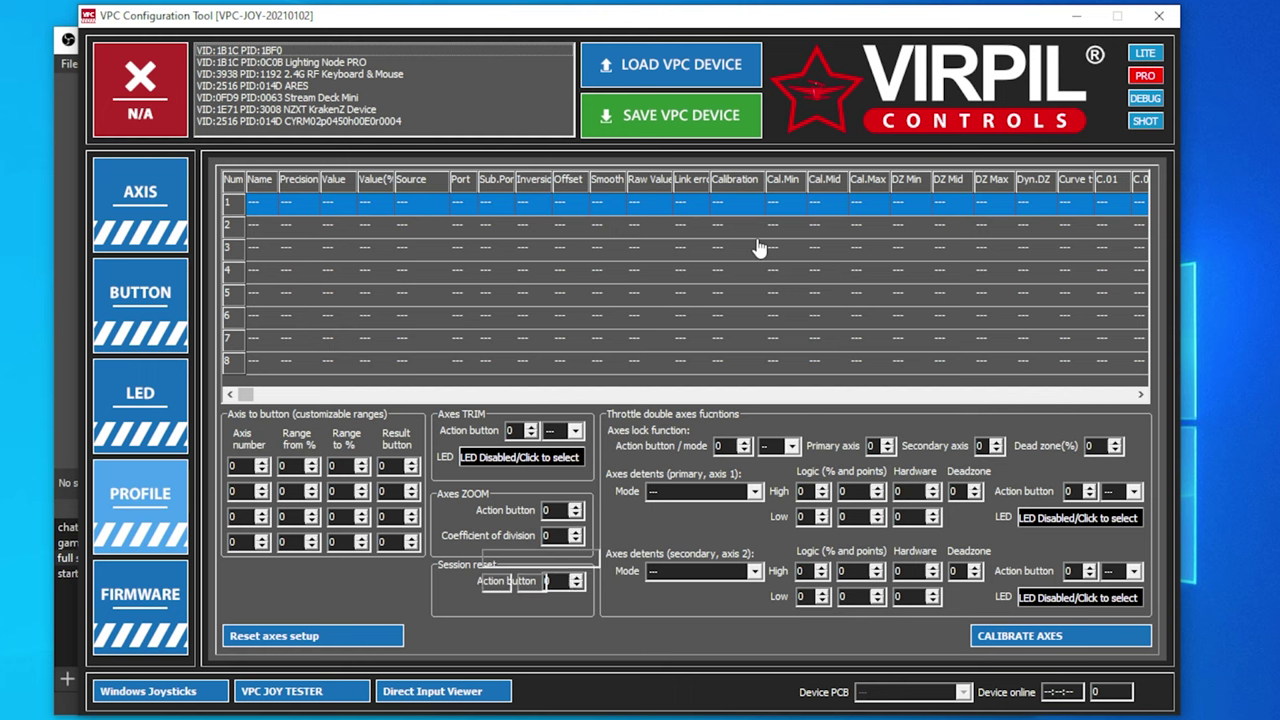
# Select the VPC Throttle MT-50CM2 device and create a new profile for it with VPC Control Panel 2 as the attached panel.
pyautogui.scroll(-1, 352, 104)
pyautogui.click(354, 122)
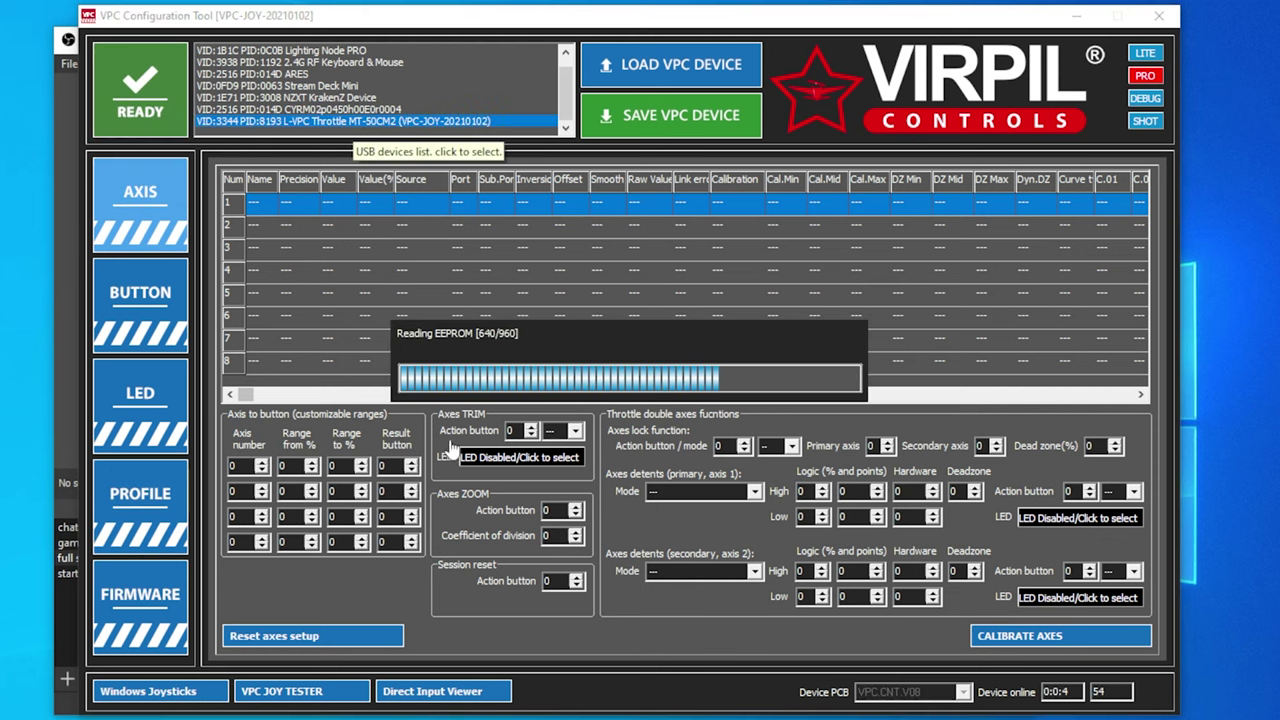
pyautogui.click(140, 517)
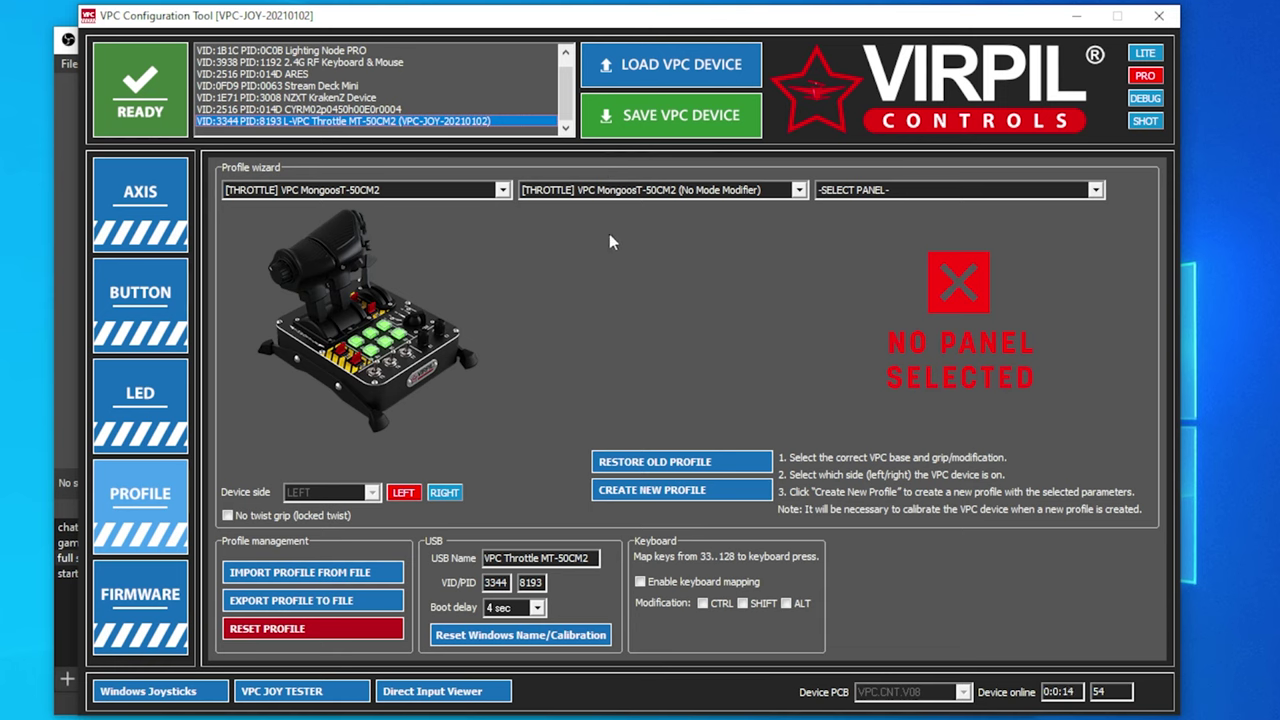
pyautogui.click(1097, 190)
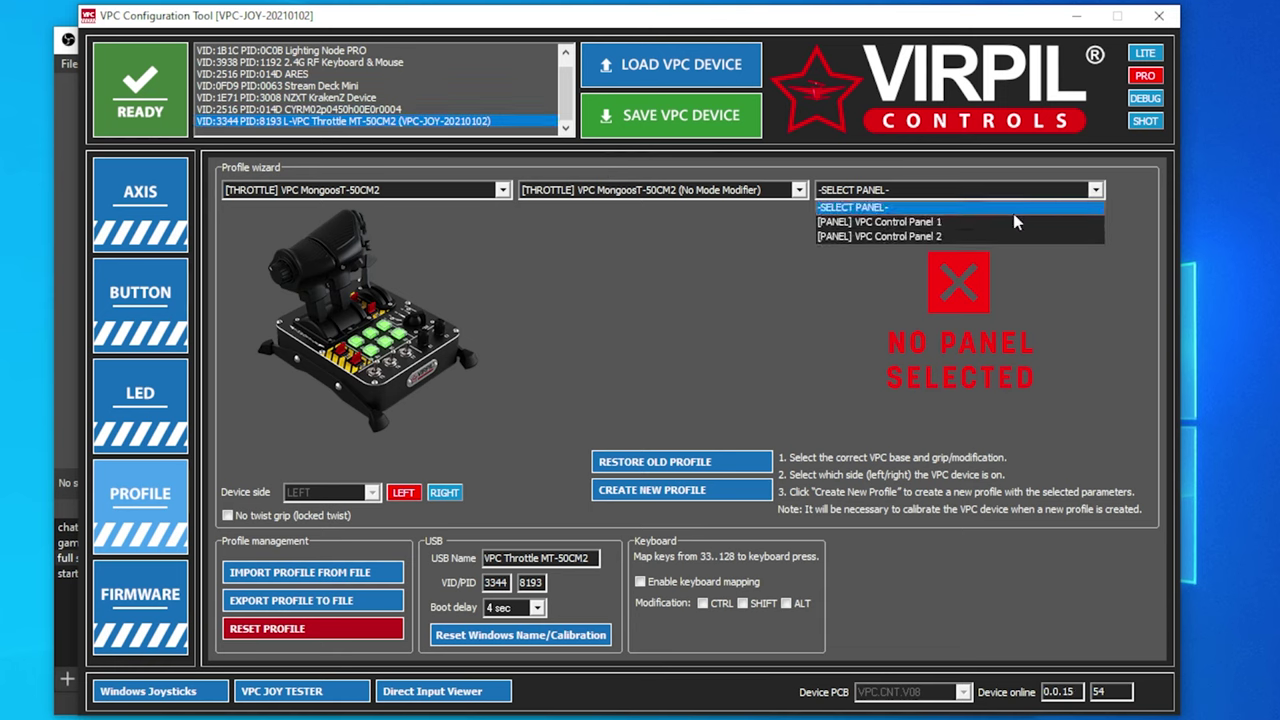
pyautogui.click(944, 234)
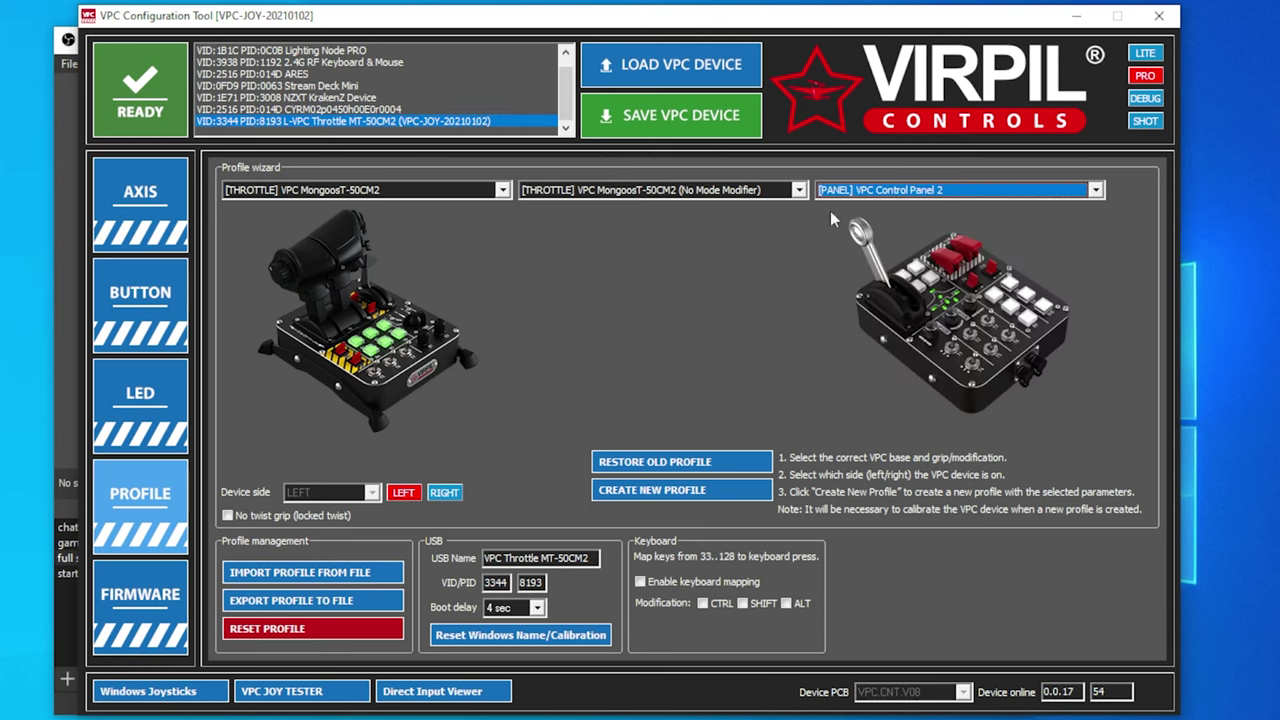
pyautogui.click(646, 493)
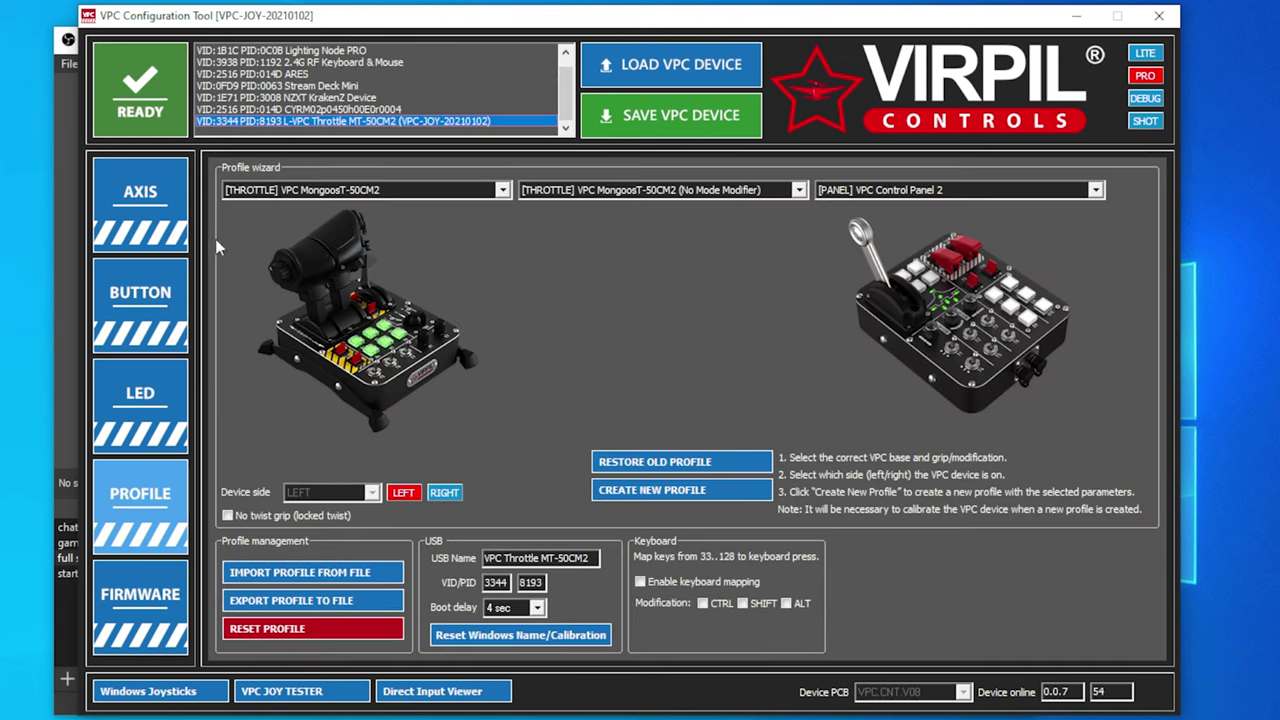
# Review the throttle's axis settings and check its axes and buttons in the VPC Joystick Tester Tool.
pyautogui.click(138, 200)
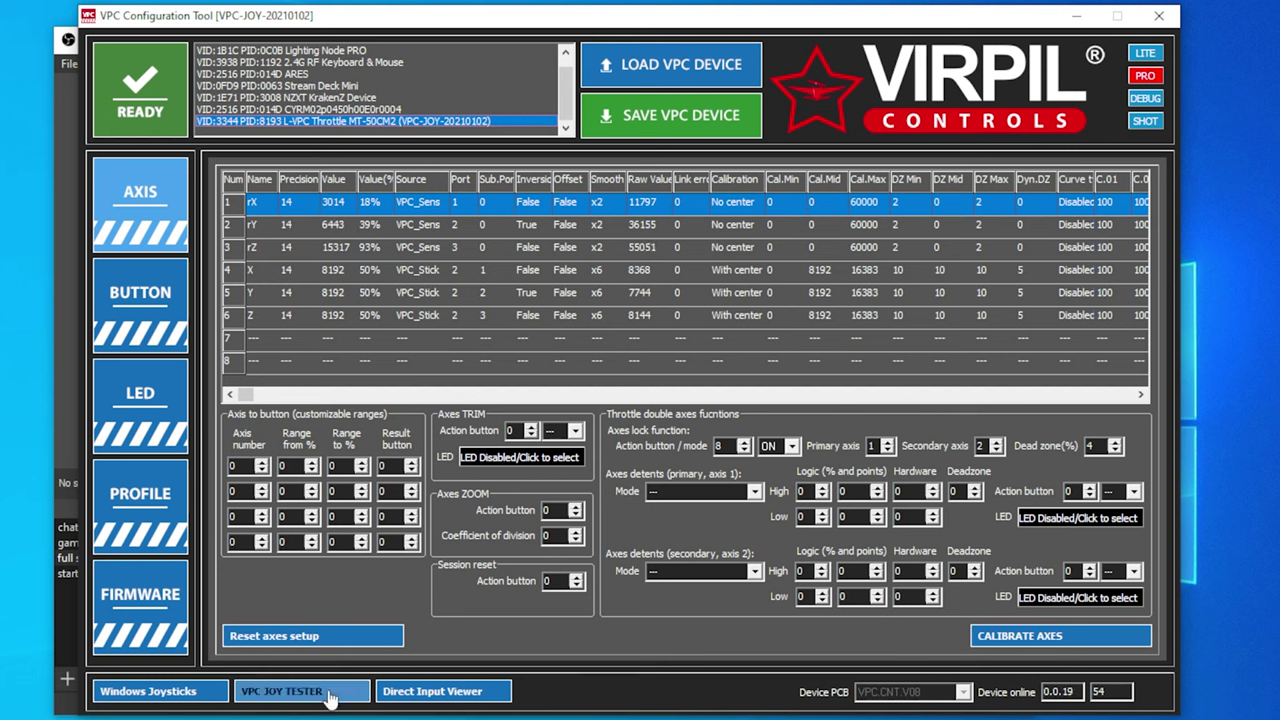
pyautogui.click(267, 704)
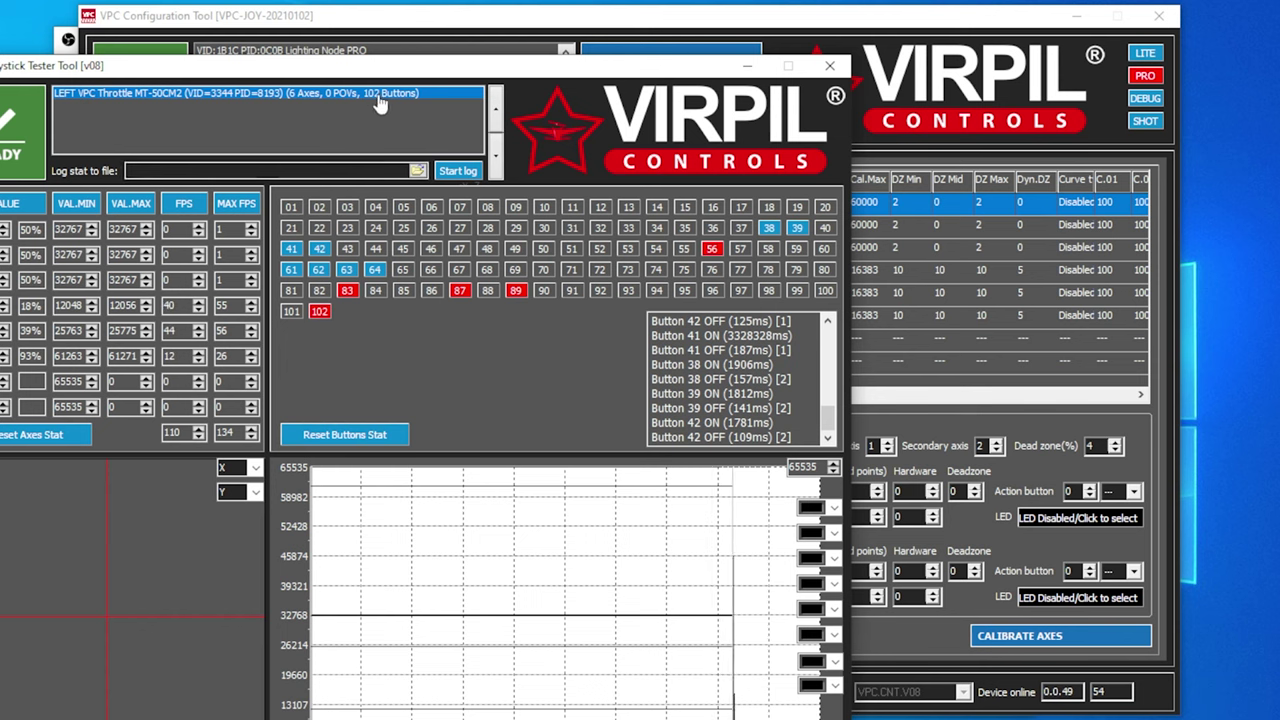
pyautogui.moveTo(375, 80); pyautogui.dragTo(418, 55)
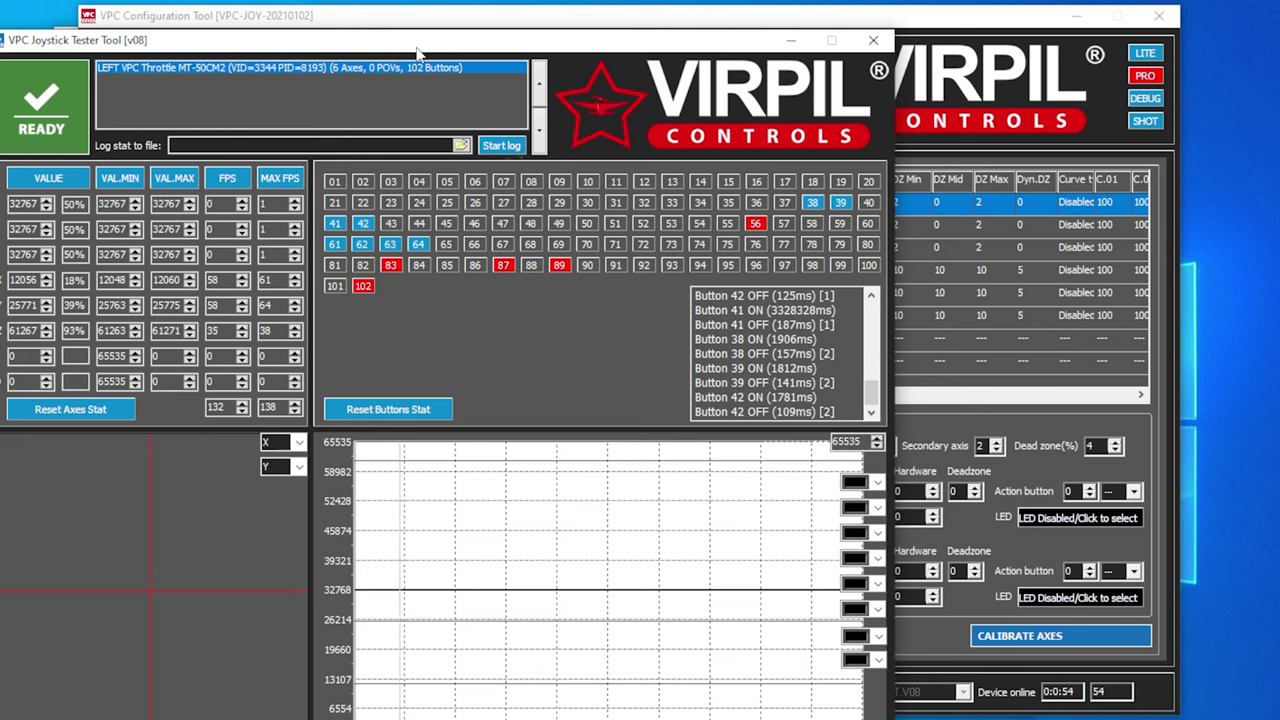
pyautogui.moveTo(512, 46); pyautogui.dragTo(520, 36)
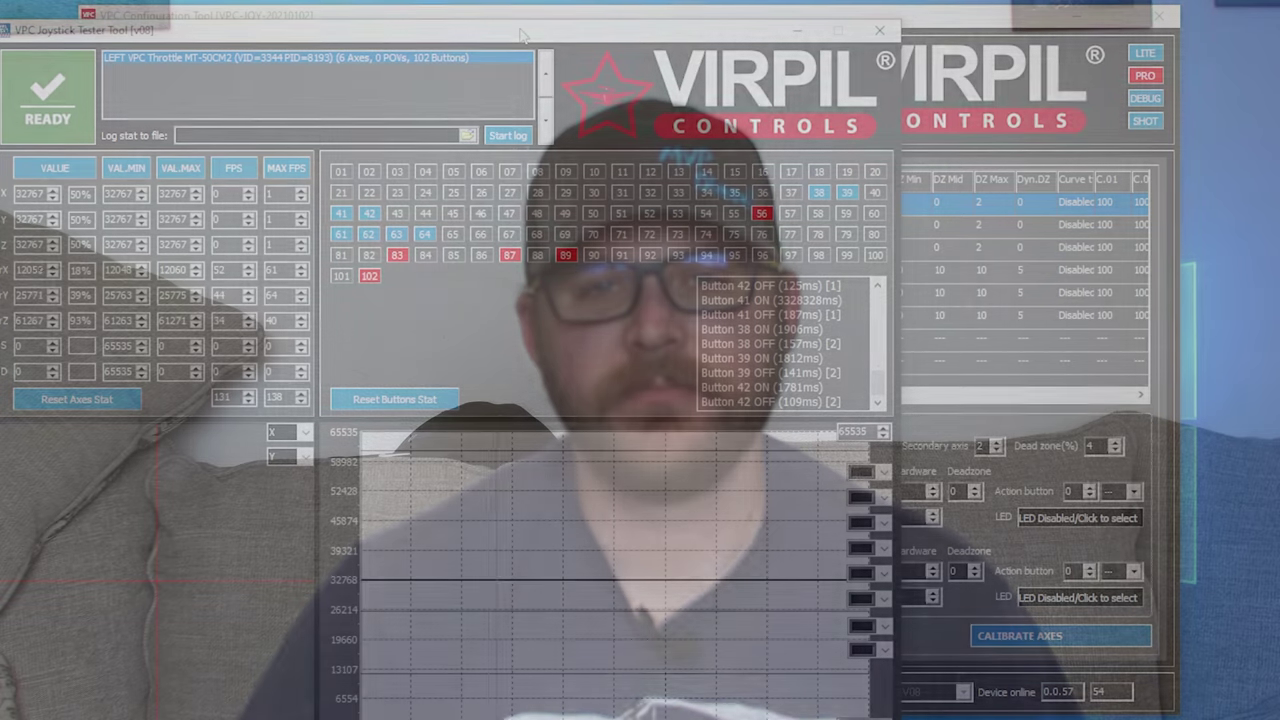